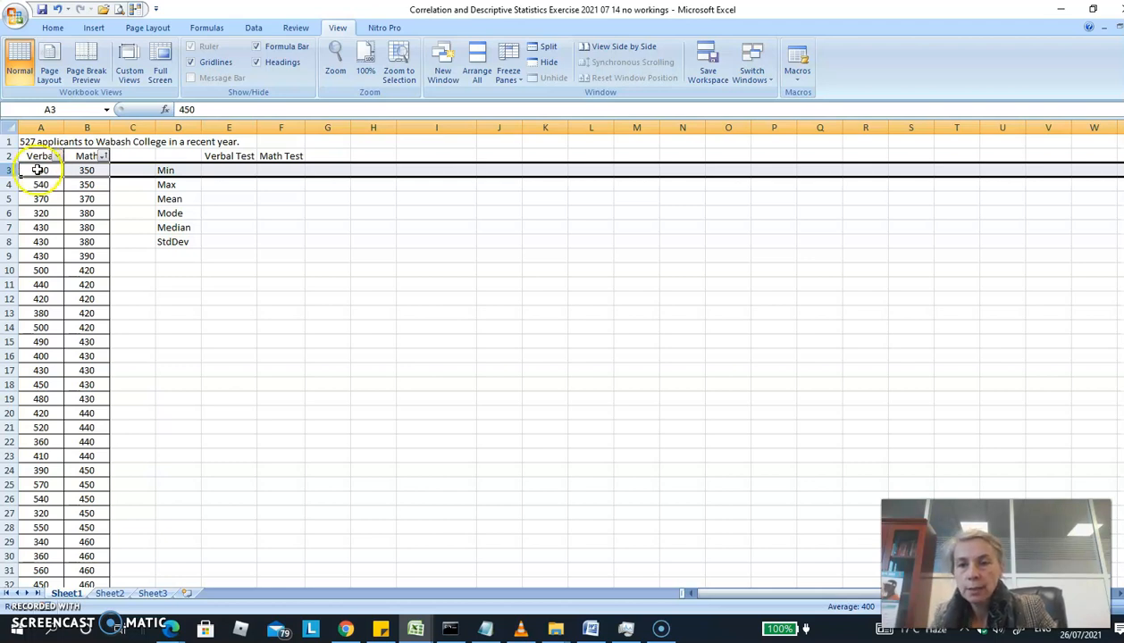
click(36, 170)
key(Right)
click(35, 170)
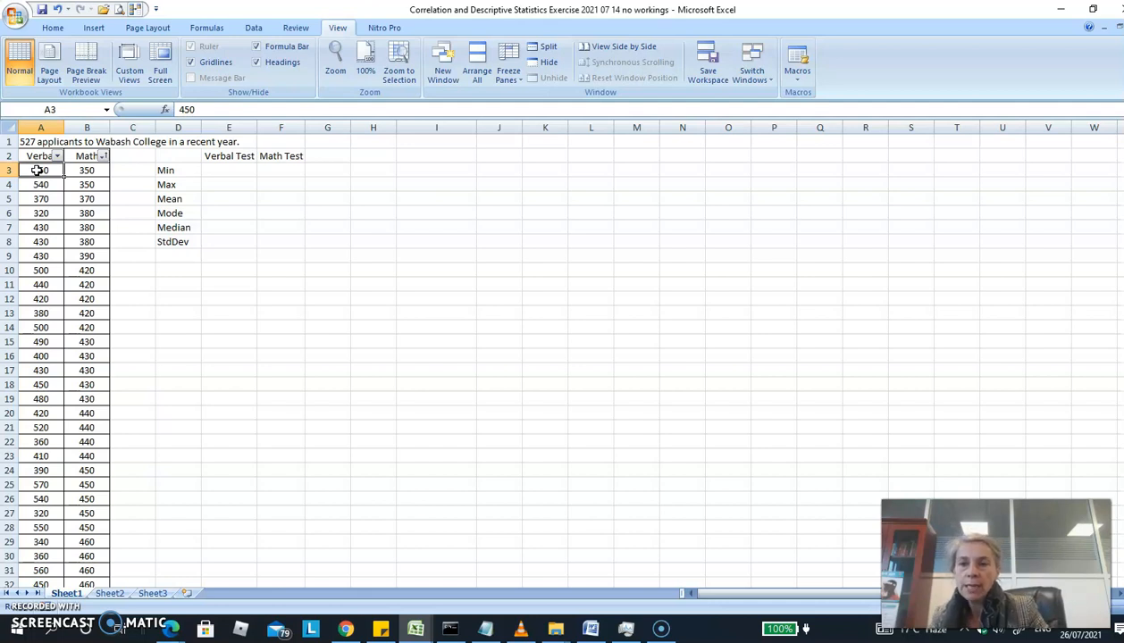
key(Right)
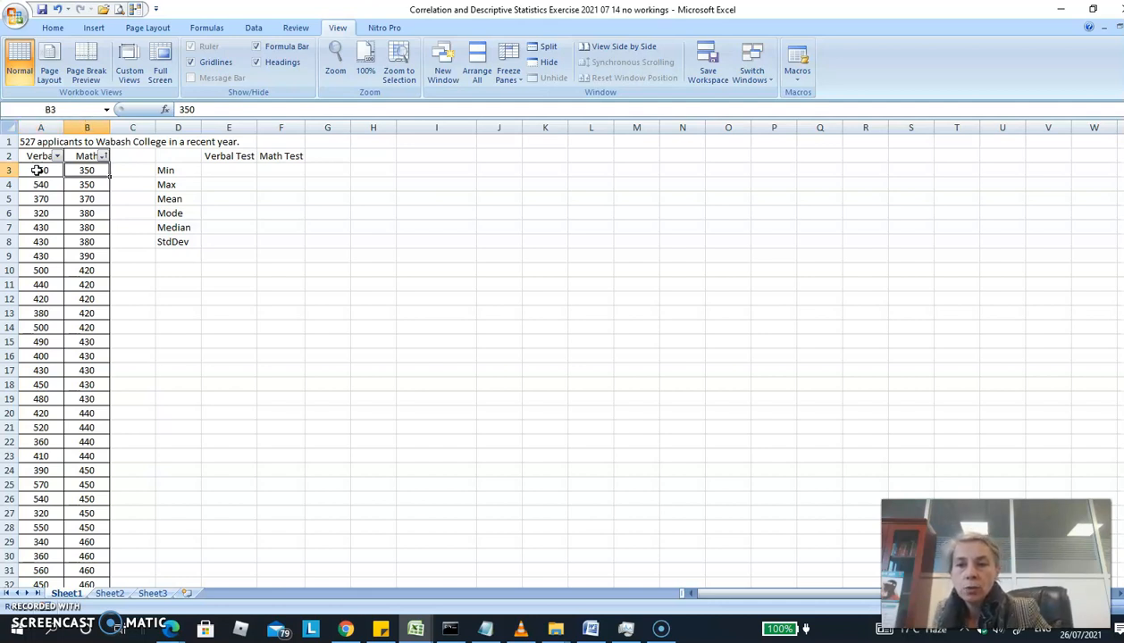
click(35, 170)
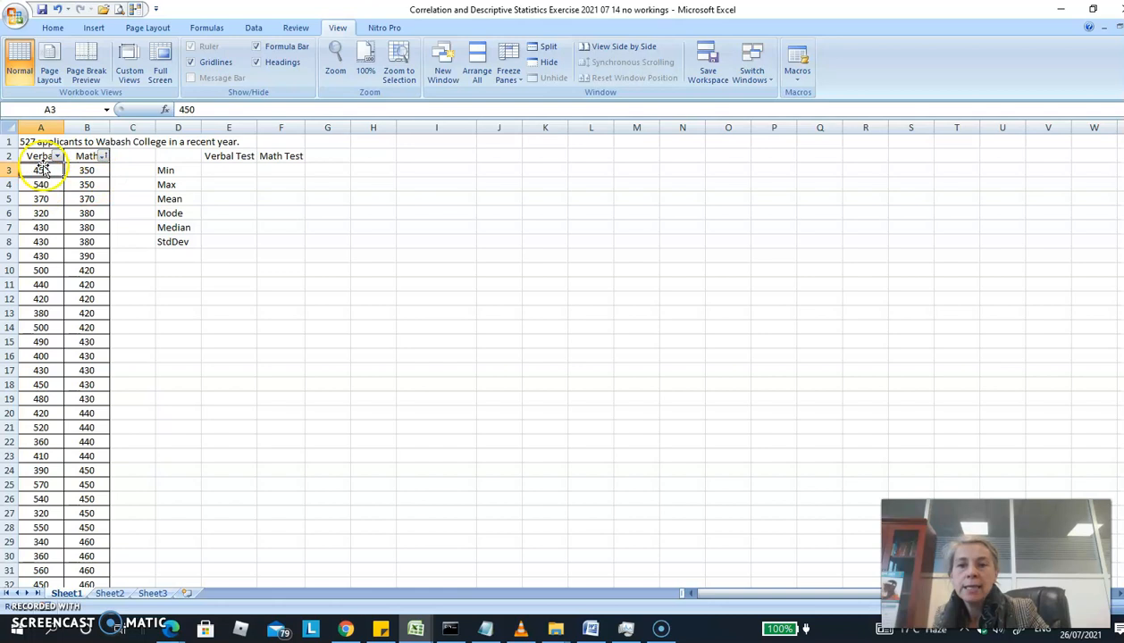
Insert a blank column before the Verbal scores and enter the heading "Students IDS" in A2.
click(44, 128)
right_click(44, 129)
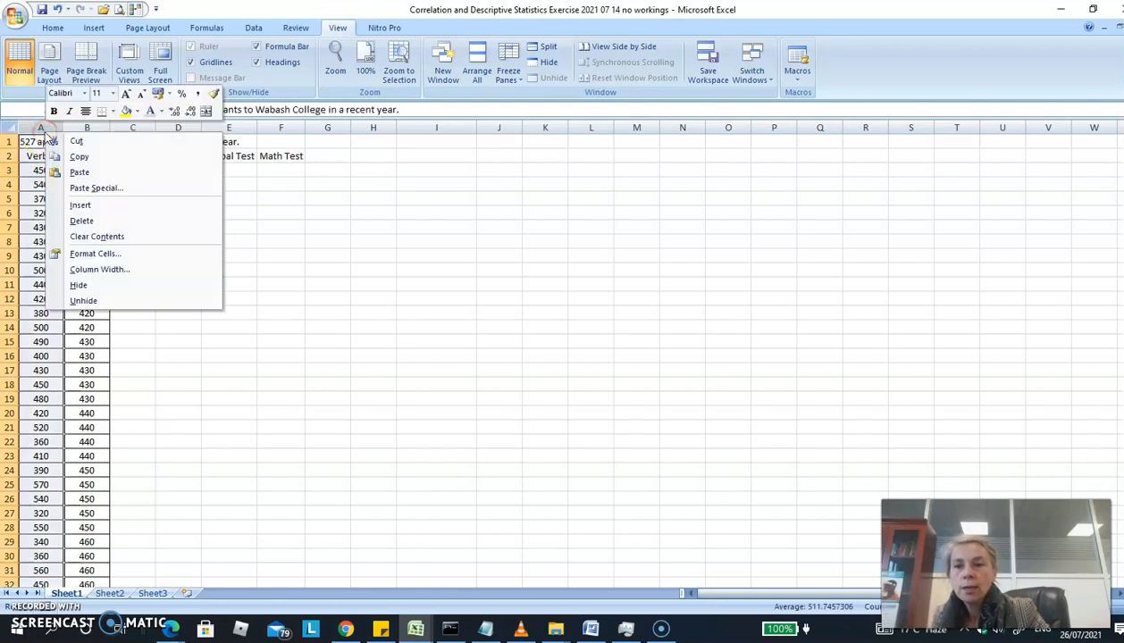
click(90, 207)
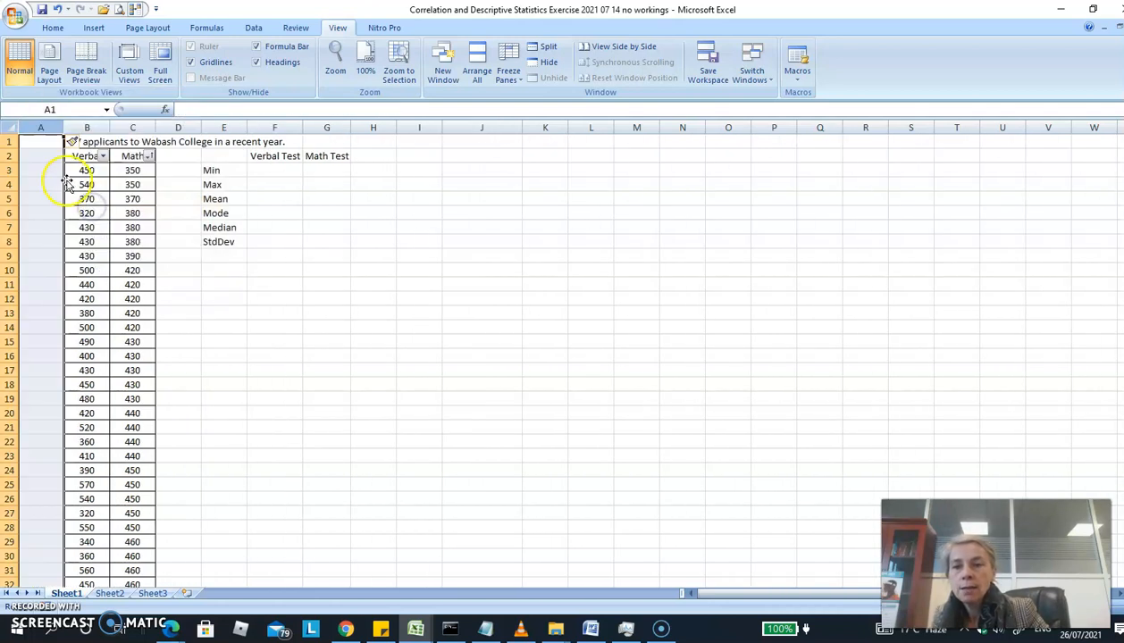
click(51, 166)
click(51, 161)
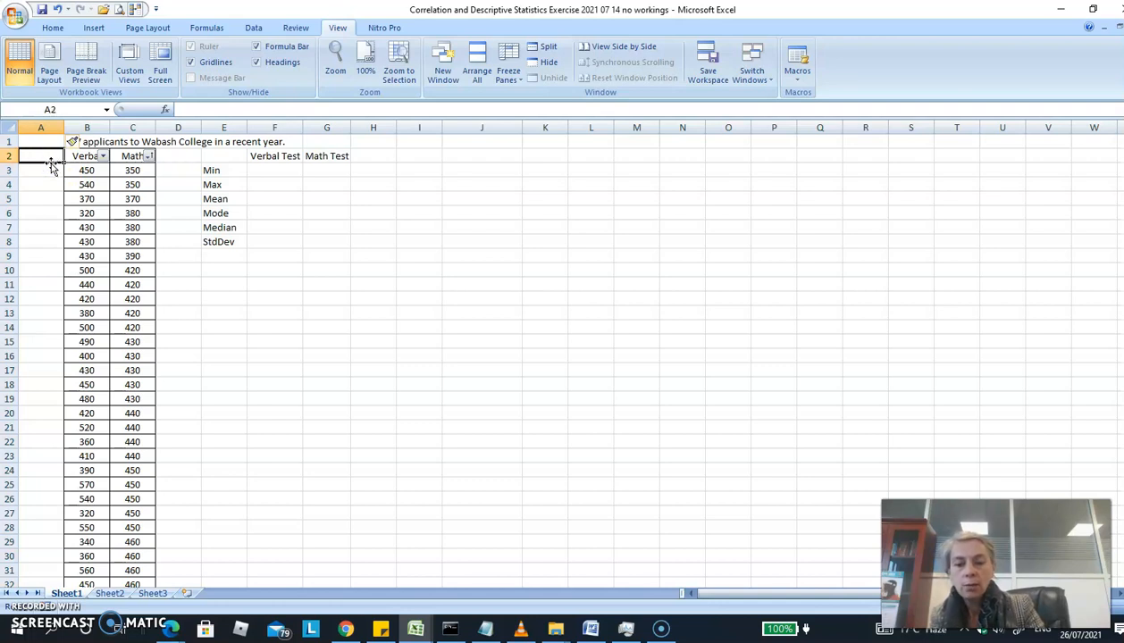
text(Students ID)
key(Return)
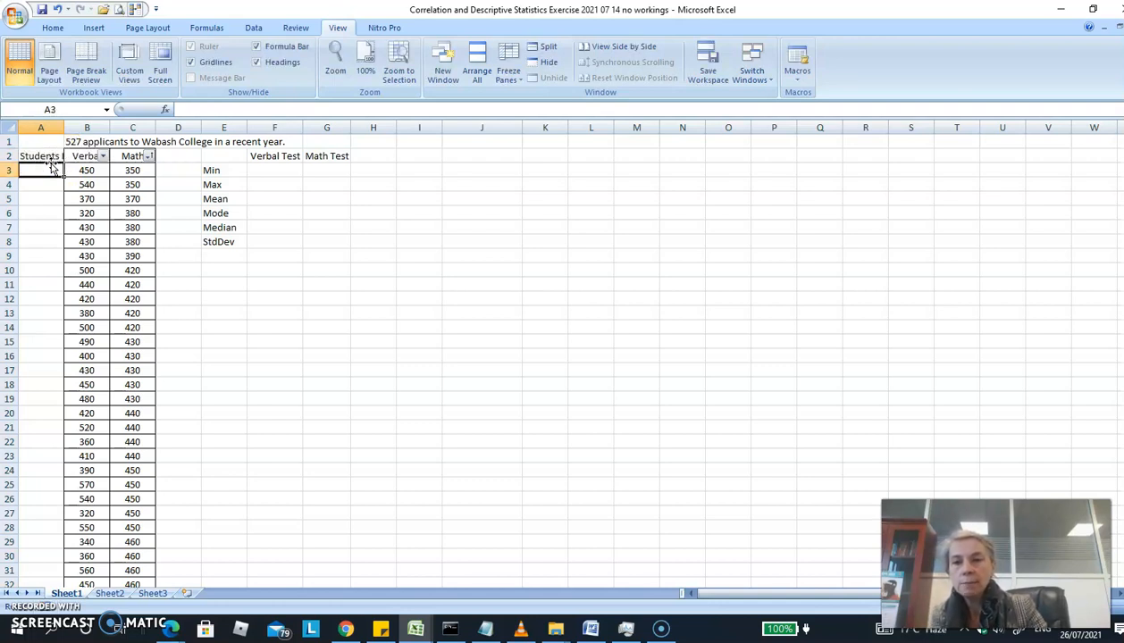
Copy the formatting of column B onto column A and autofit column A's width to its heading.
click(87, 128)
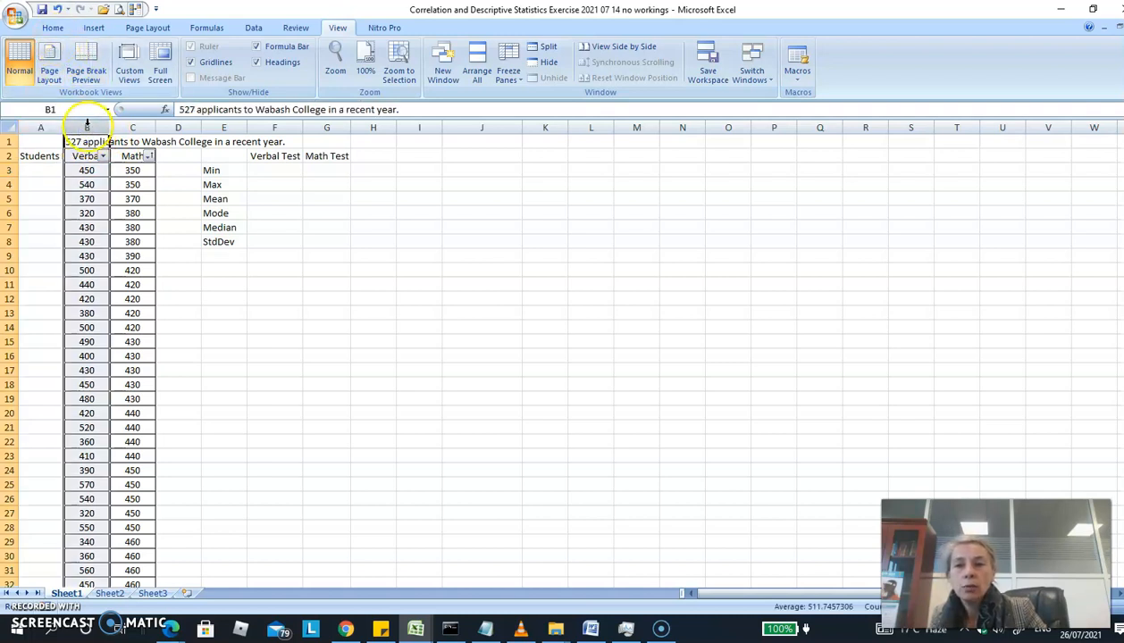
click(53, 28)
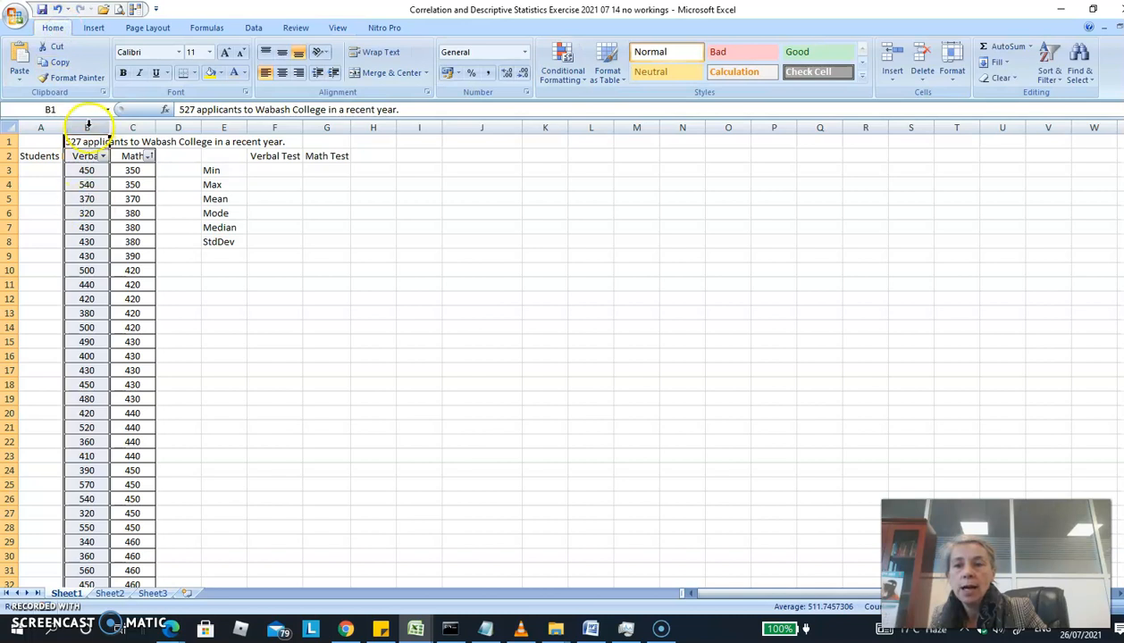
click(72, 78)
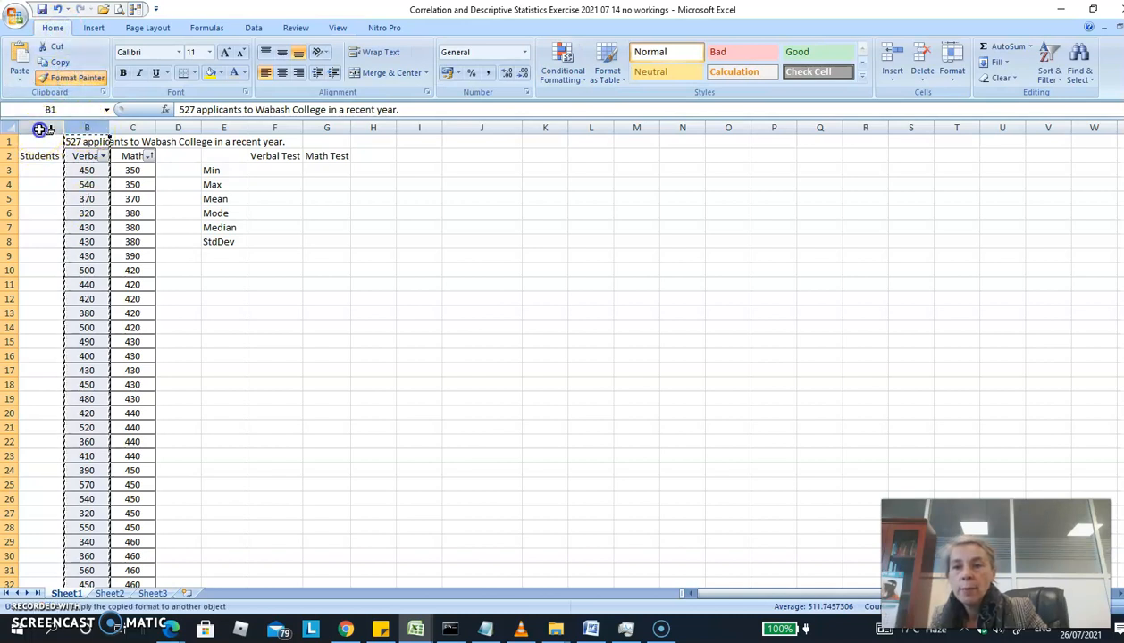
click(41, 128)
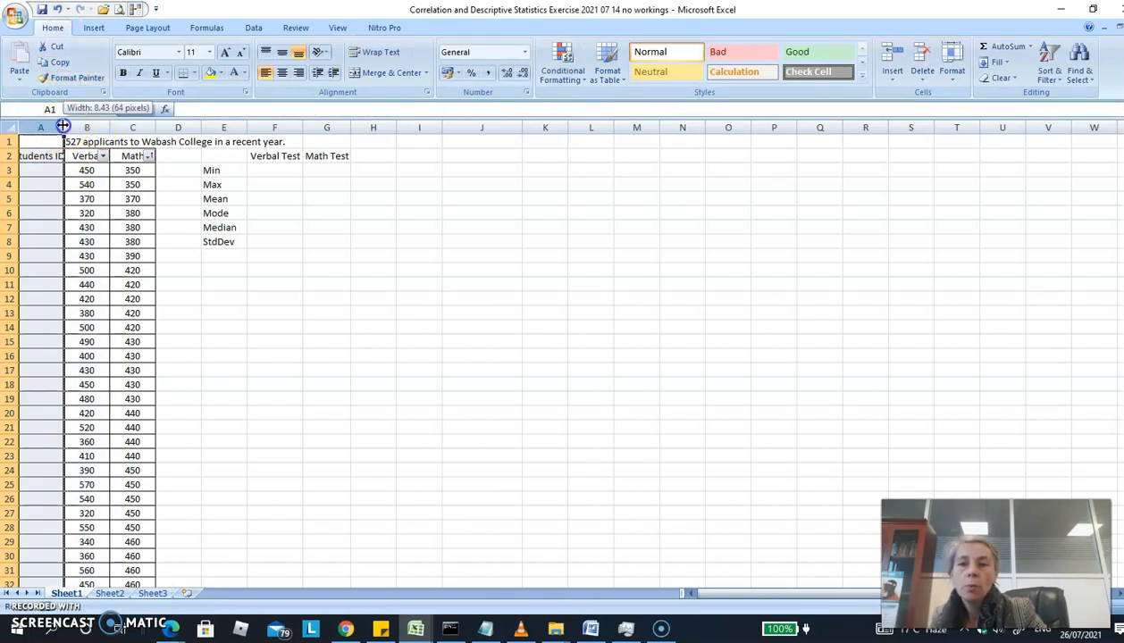
double_click(64, 128)
Enter 1, 2, 3 and 4 in A3 to A6 and extend the number series down the rest of the column.
click(59, 170)
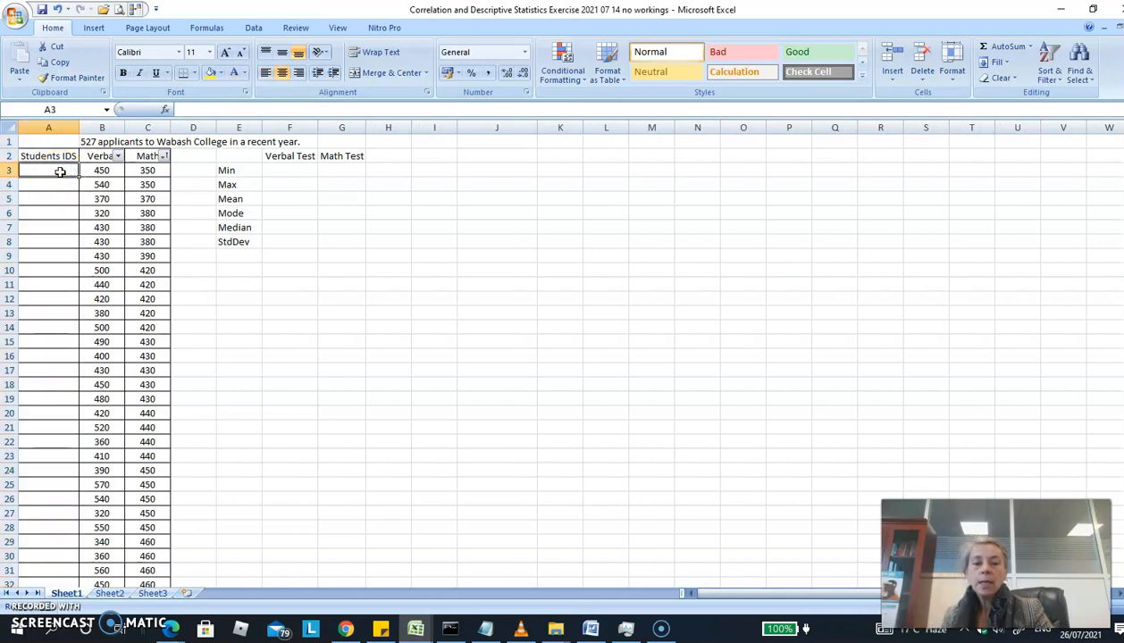
text(1)
key(Return)
text(2)
key(Return)
text(3)
key(Return)
text(4)
key(Return)
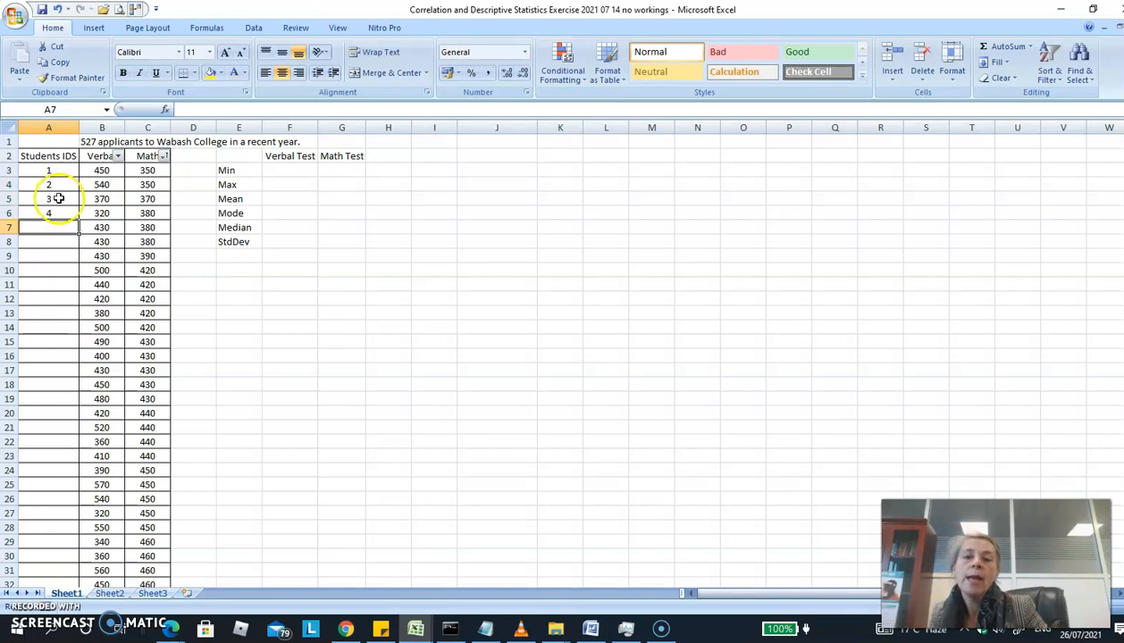
drag(54, 199, 61, 215)
double_click(77, 218)
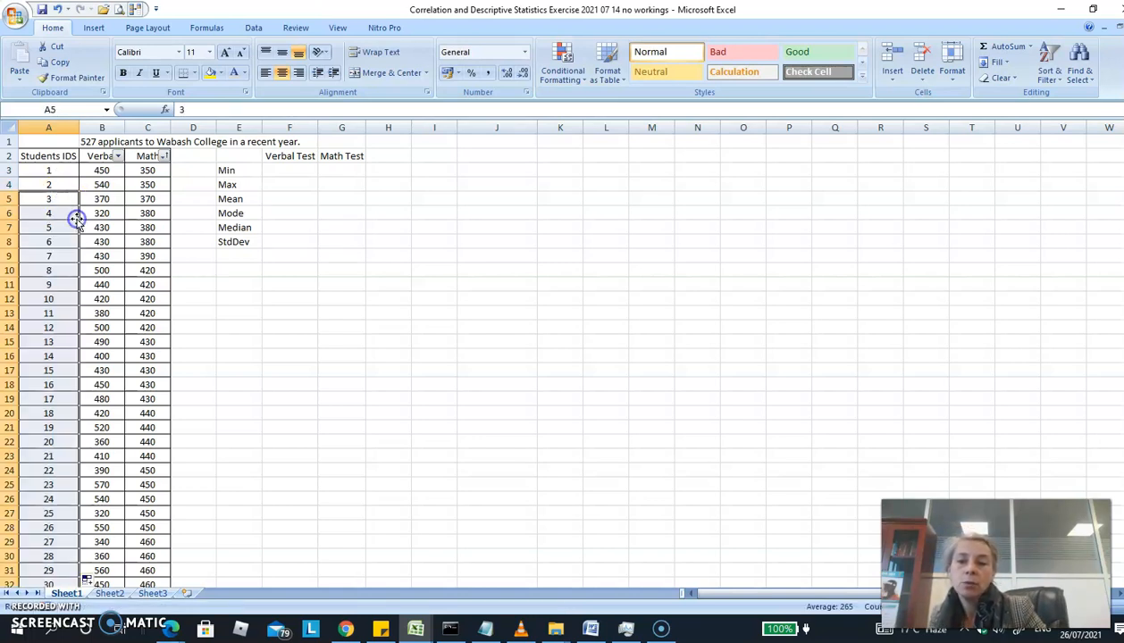
Look over the sequence of numbers at the start of the Students IDS column.
click(66, 229)
key(Up)
key(Up)
key(Up)
key(Up)
key(Down)
key(Down)
key(Down)
key(Down)
key(Down)
key(Down)
key(Down)
key(Down)
key(Down)
key(Down)
key(Down)
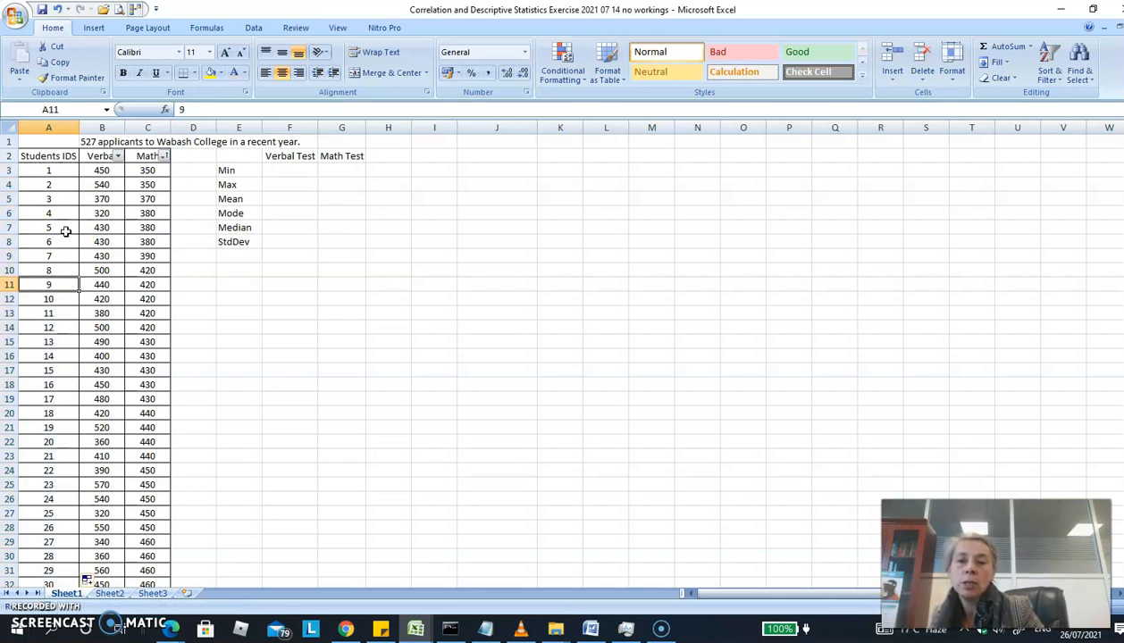
key(Up)
key(Up)
key(Up)
key(Up)
key(Up)
key(Up)
key(Up)
key(Up)
key(Up)
key(Up)
key(Up)
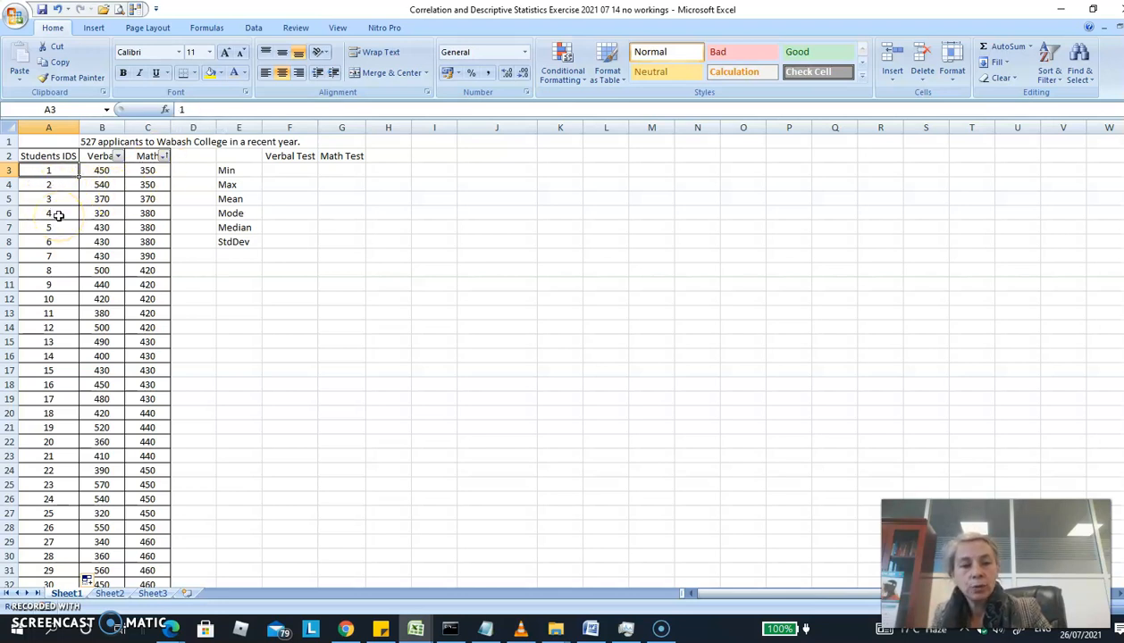
Replace the content of A3 with the formula ="BIT/2021/"&1.
click(196, 110)
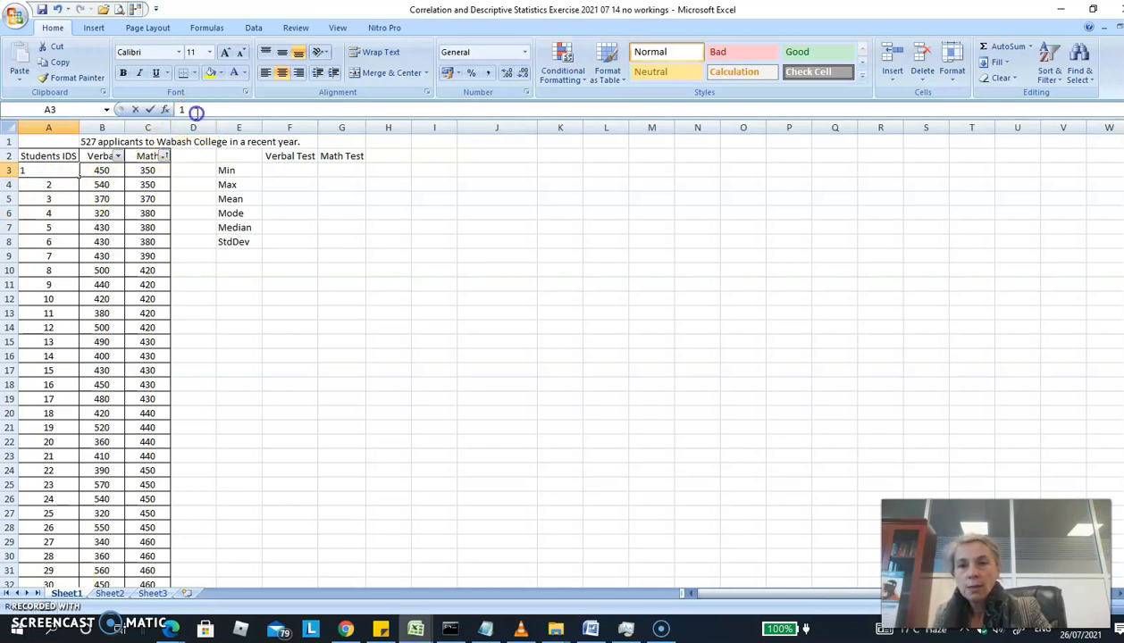
key(BackSpace)
text(=)
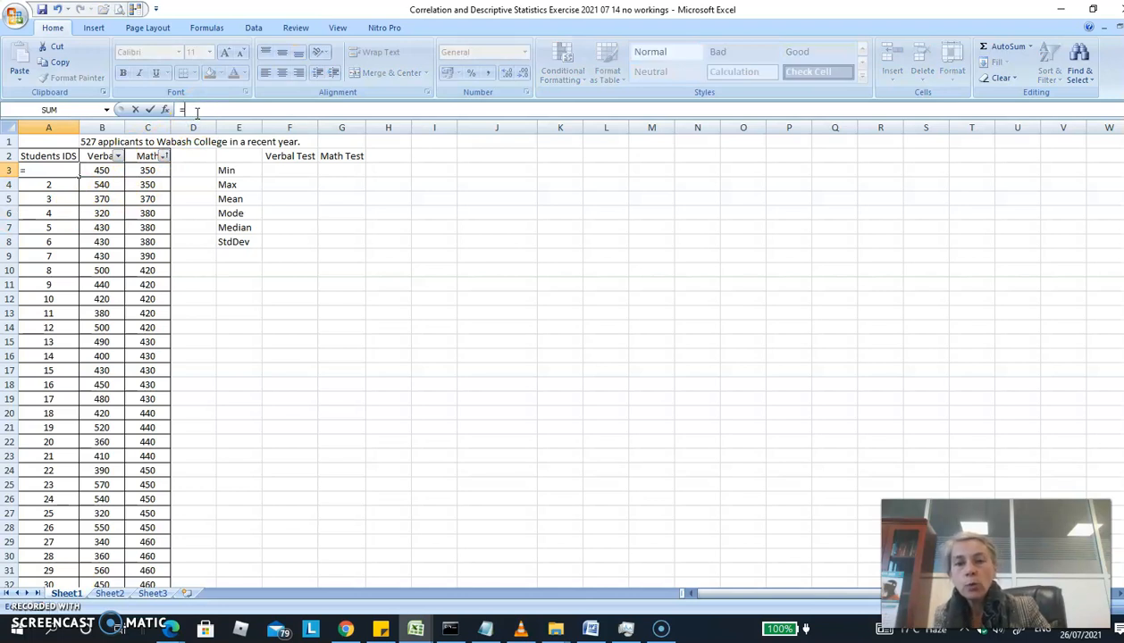
text("BIT)
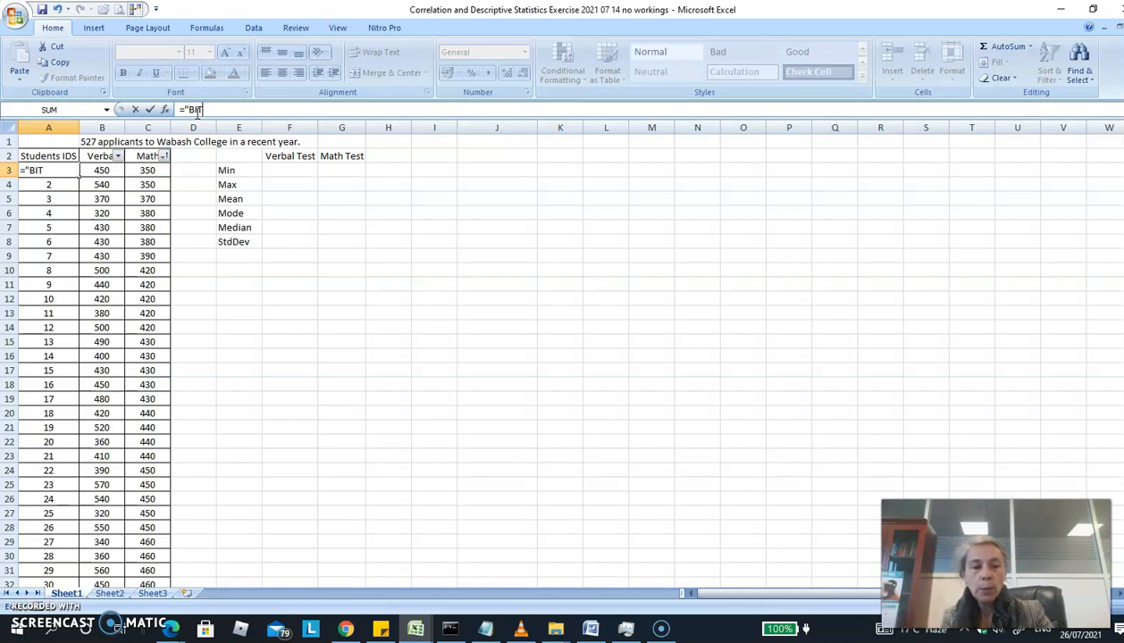
text(/)
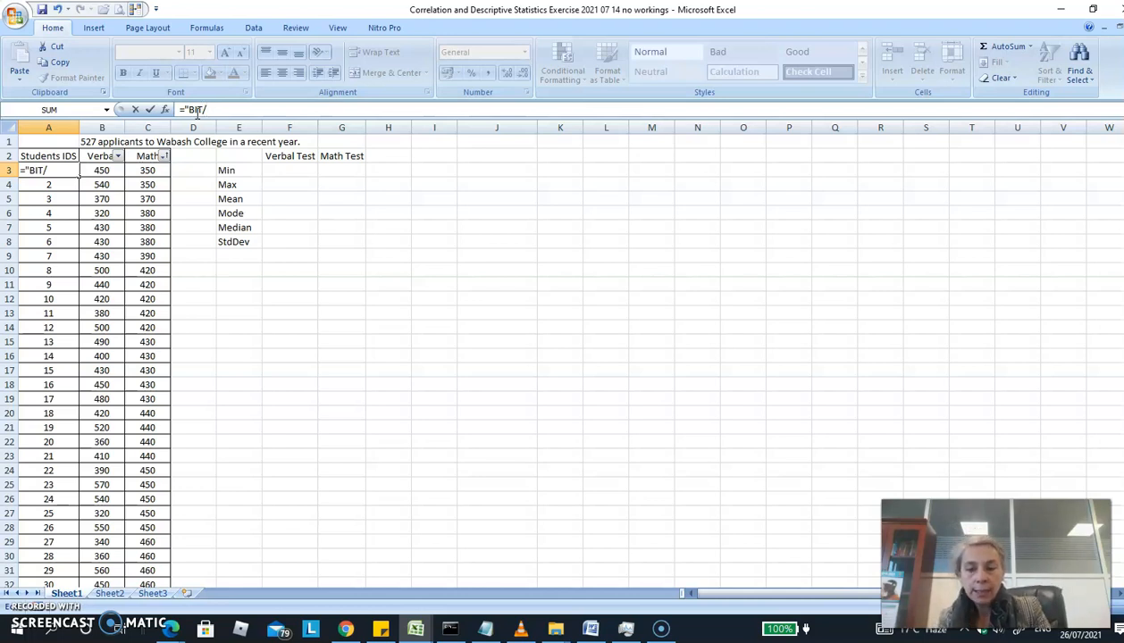
text(2021)
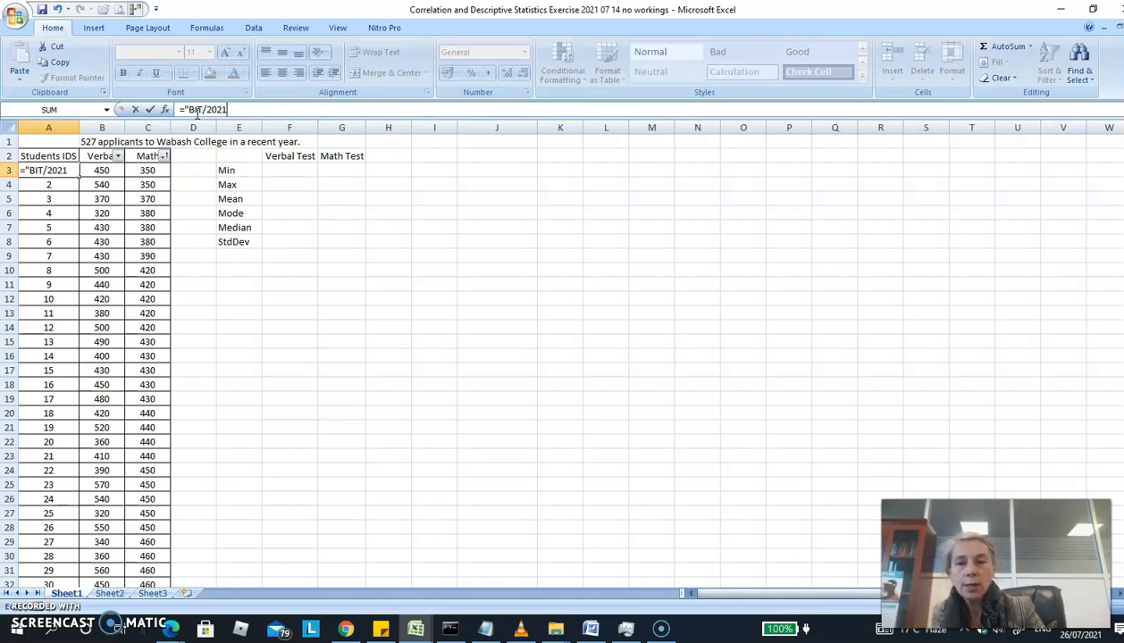
text(/)
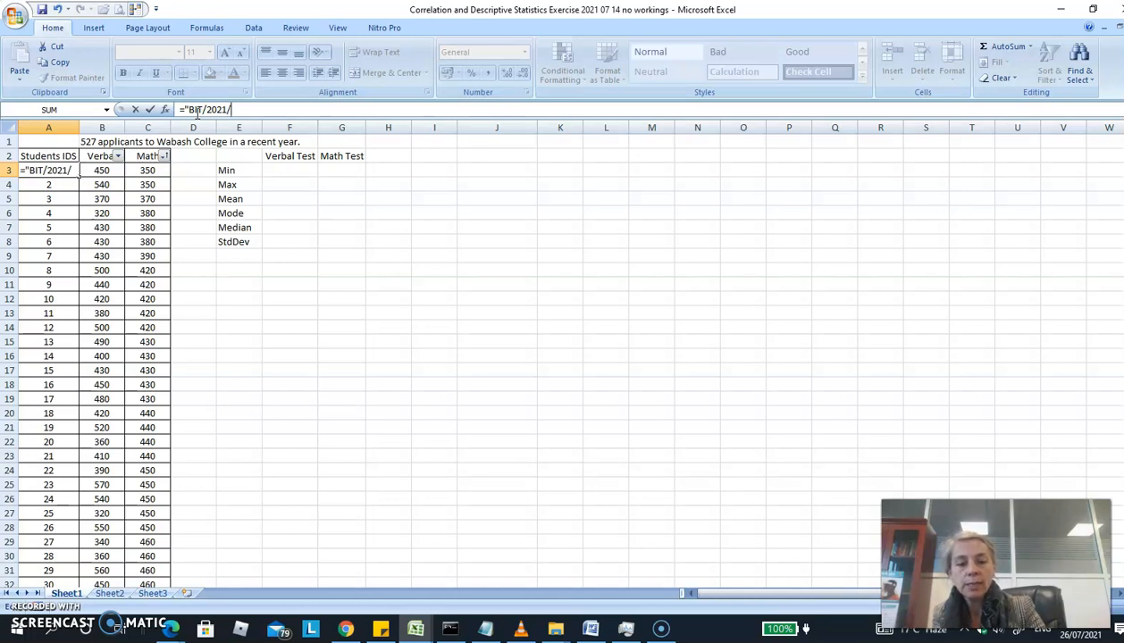
text(")
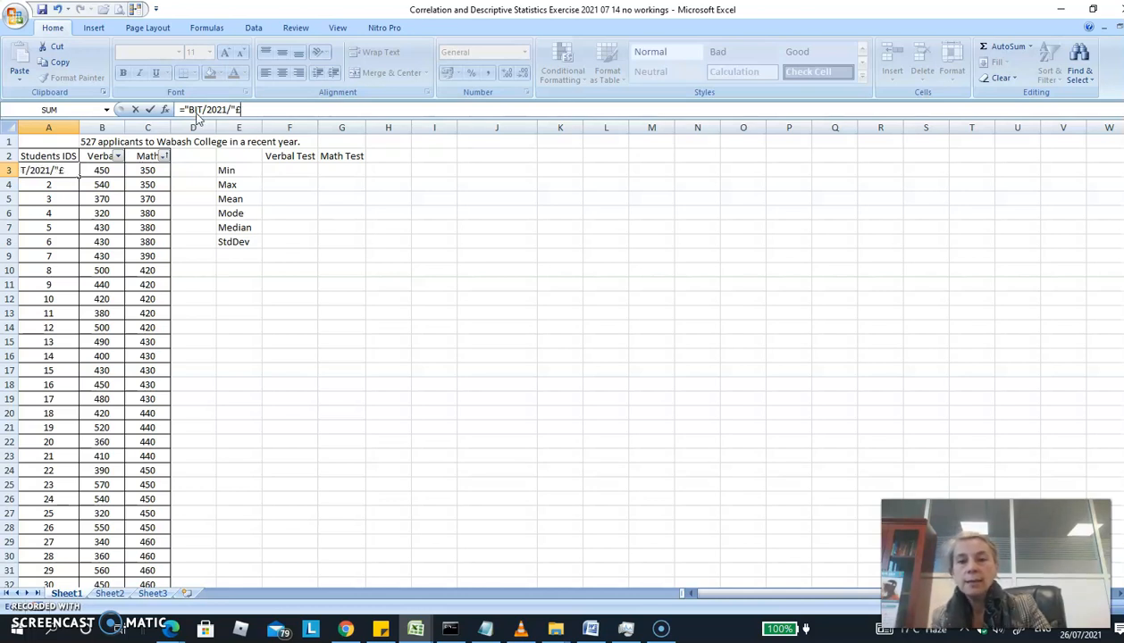
text(&)
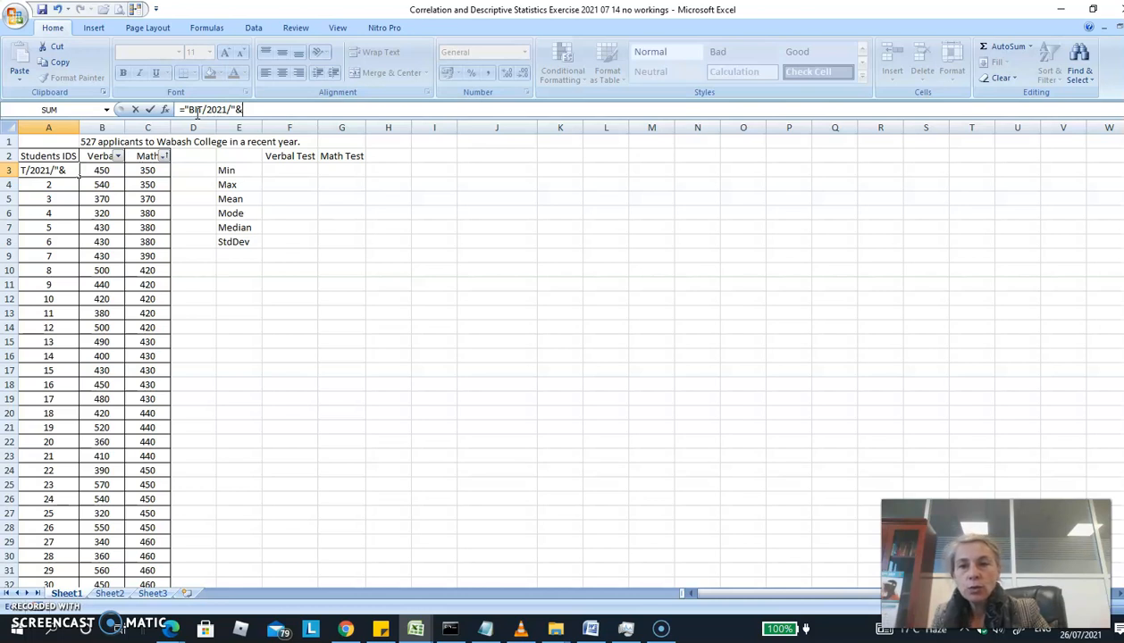
text(1)
key(Return)
Copy the A3 formula into A4 and change its final number to 2.
click(65, 170)
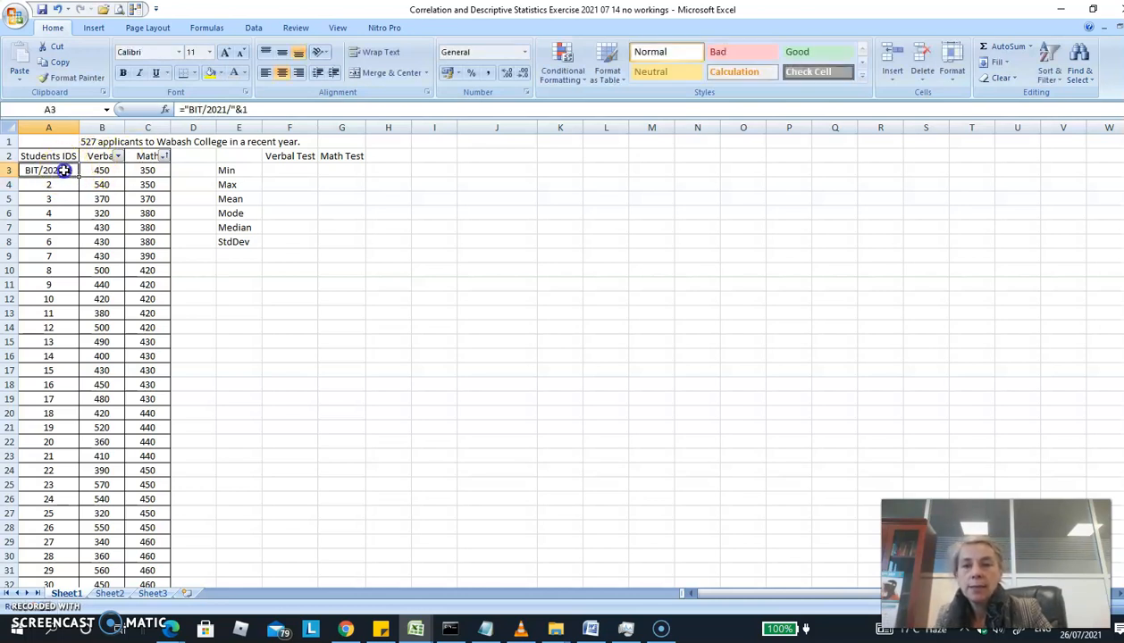
key(ctrl+c)
click(66, 185)
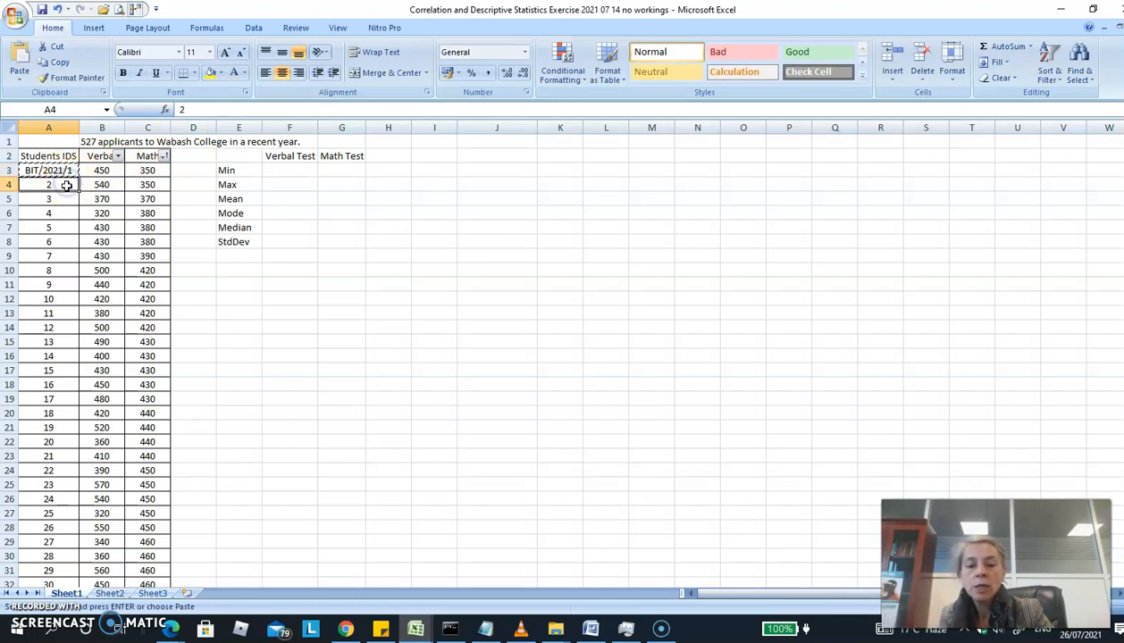
key(ctrl+v)
click(345, 108)
key(BackSpace)
text(2)
key(Return)
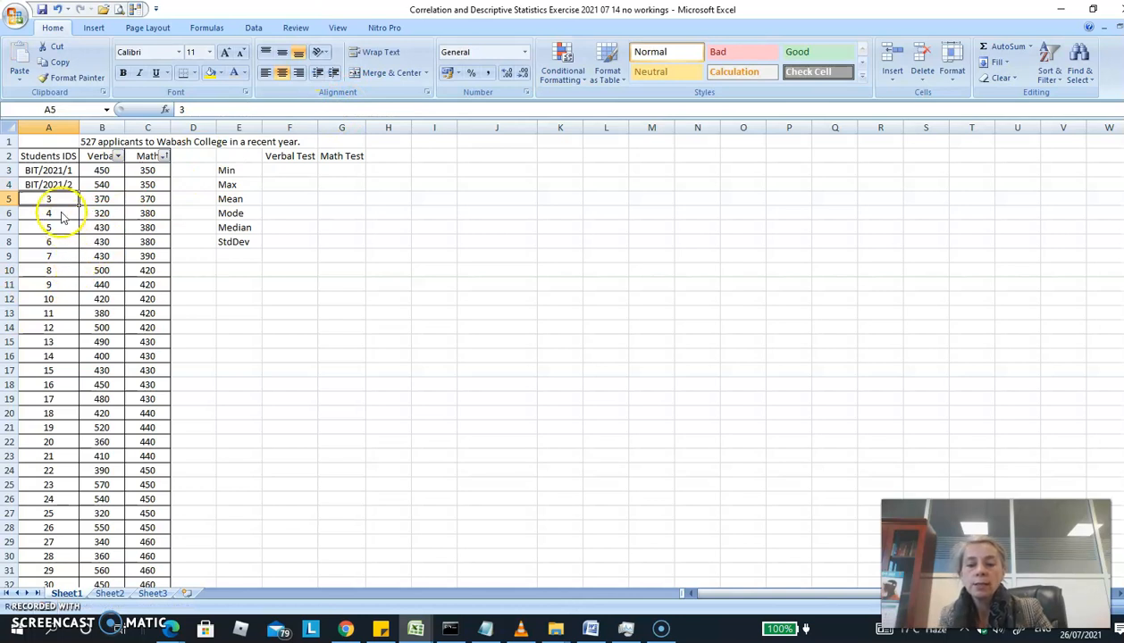
Fill the A4 formula down to A8 and change the final number in A5's formula to 3.
click(70, 185)
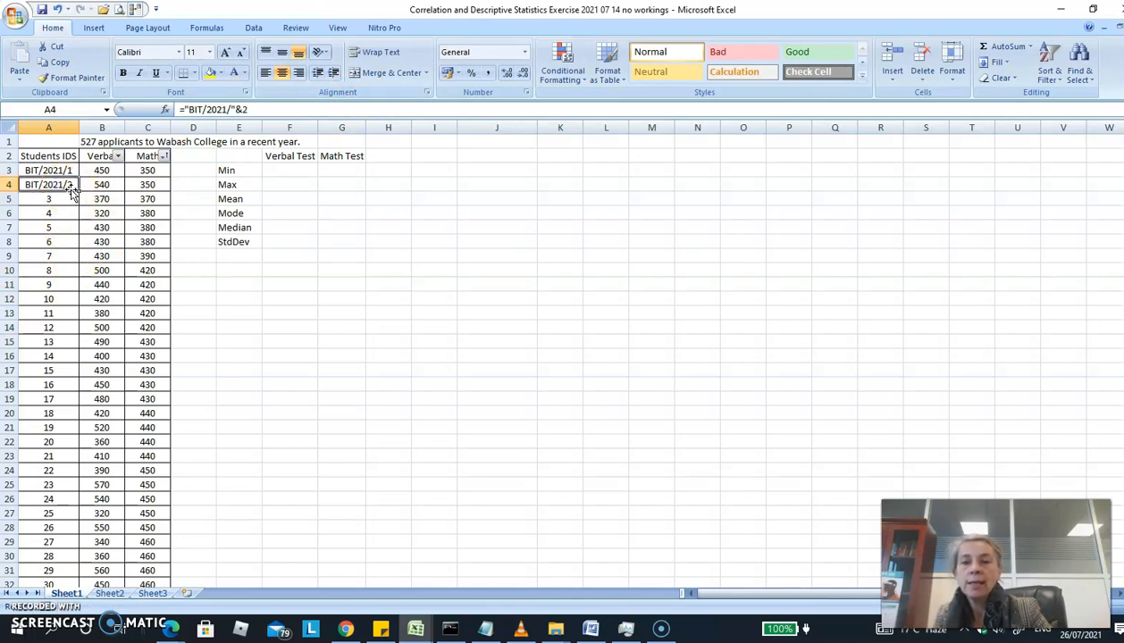
drag(78, 191, 79, 248)
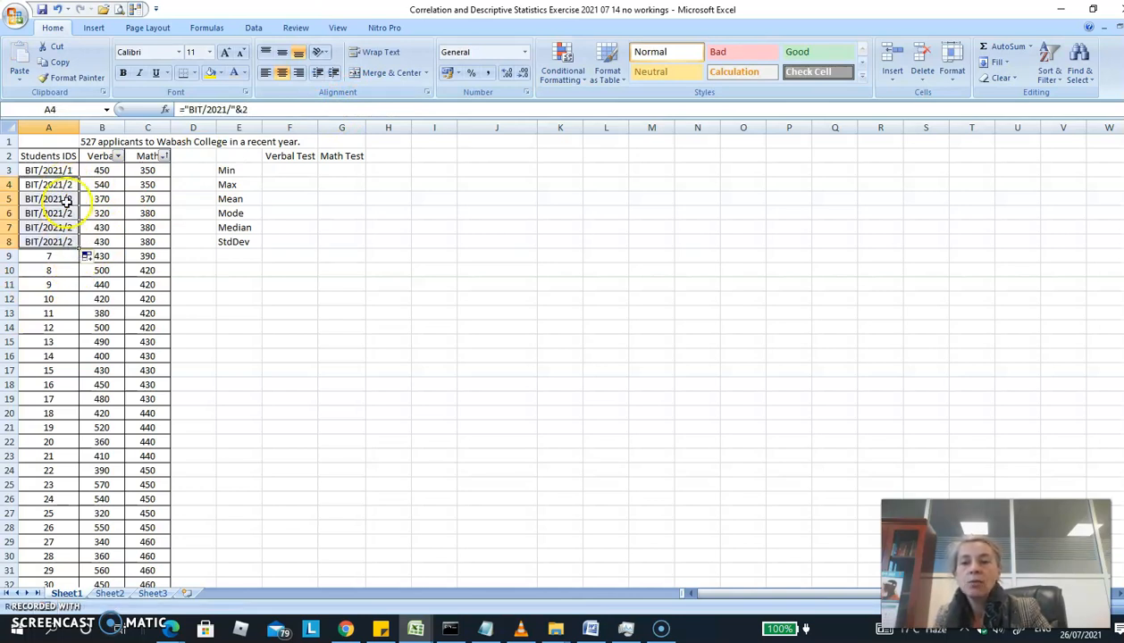
click(68, 203)
click(287, 109)
key(BackSpace)
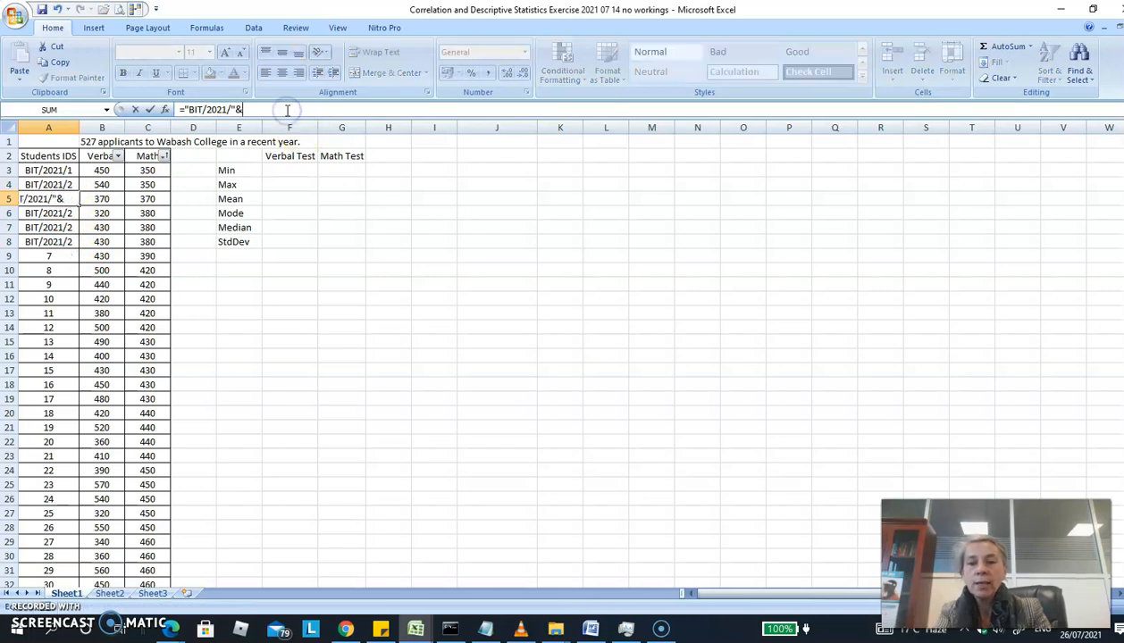
text(3)
key(Return)
click(65, 198)
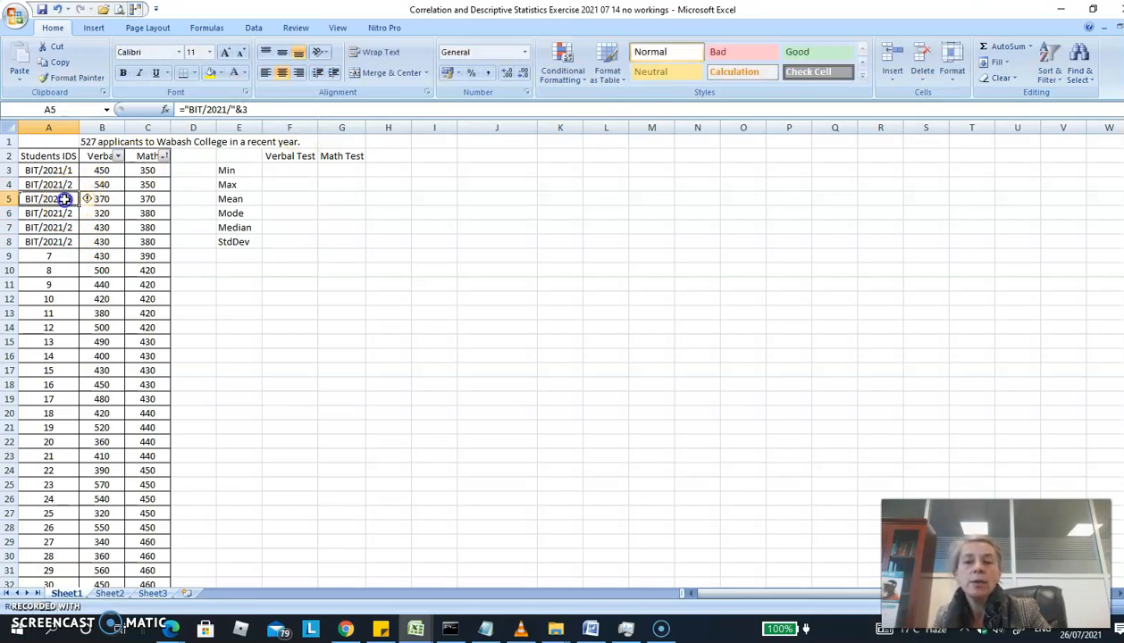
Replace the final number in A3's formula with ROW(A3) and fill the formula down the Students IDS column.
click(55, 170)
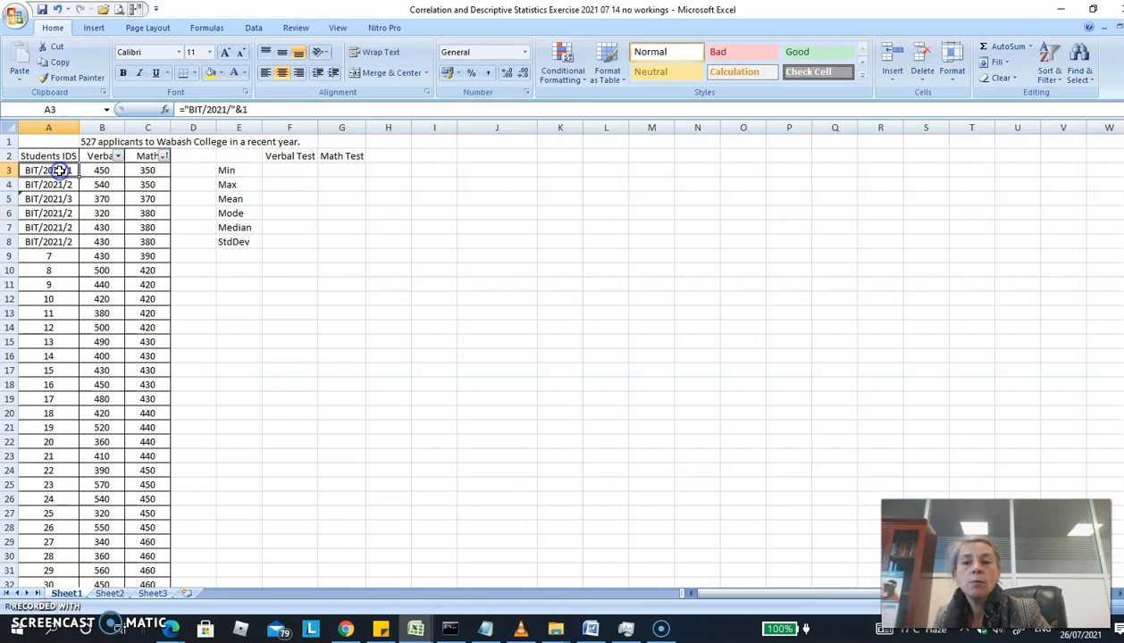
click(295, 109)
key(BackSpace)
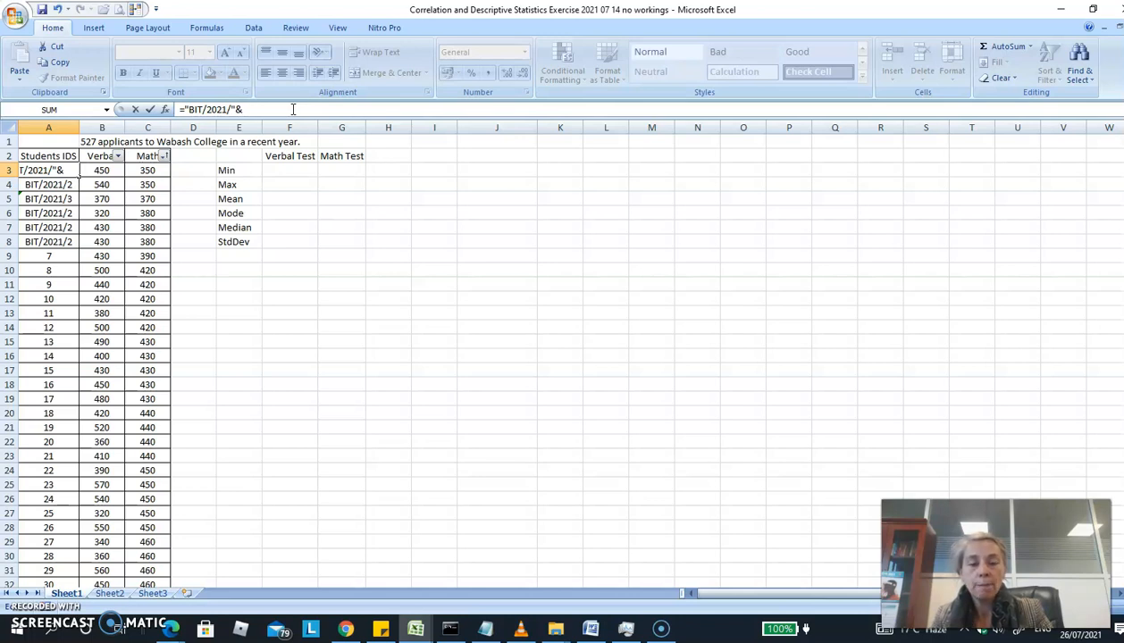
text(row)
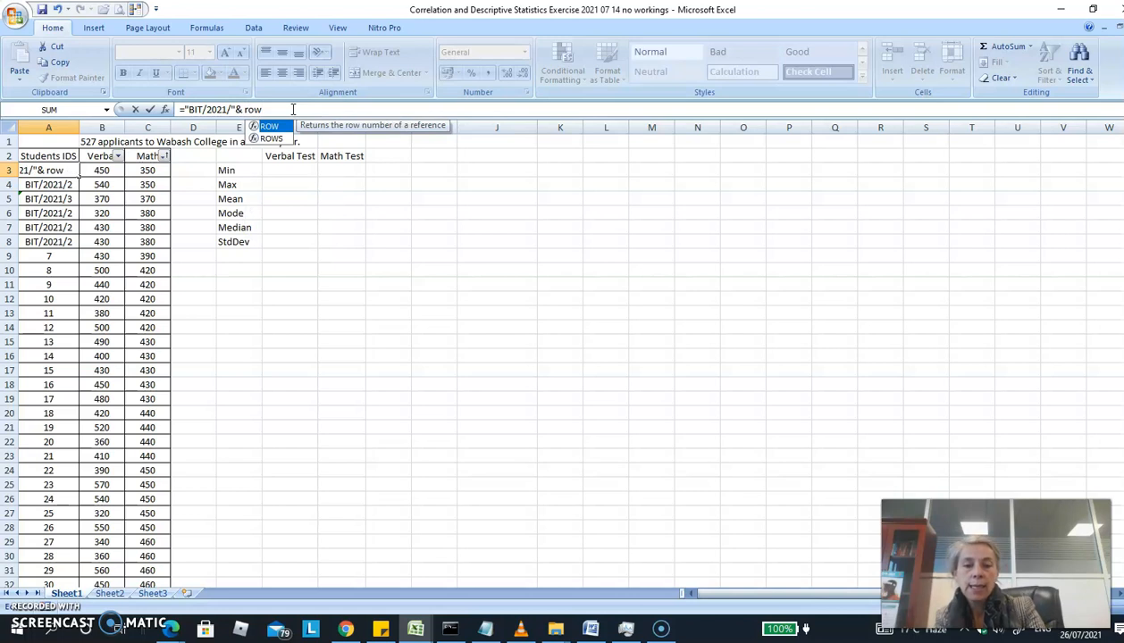
text(()
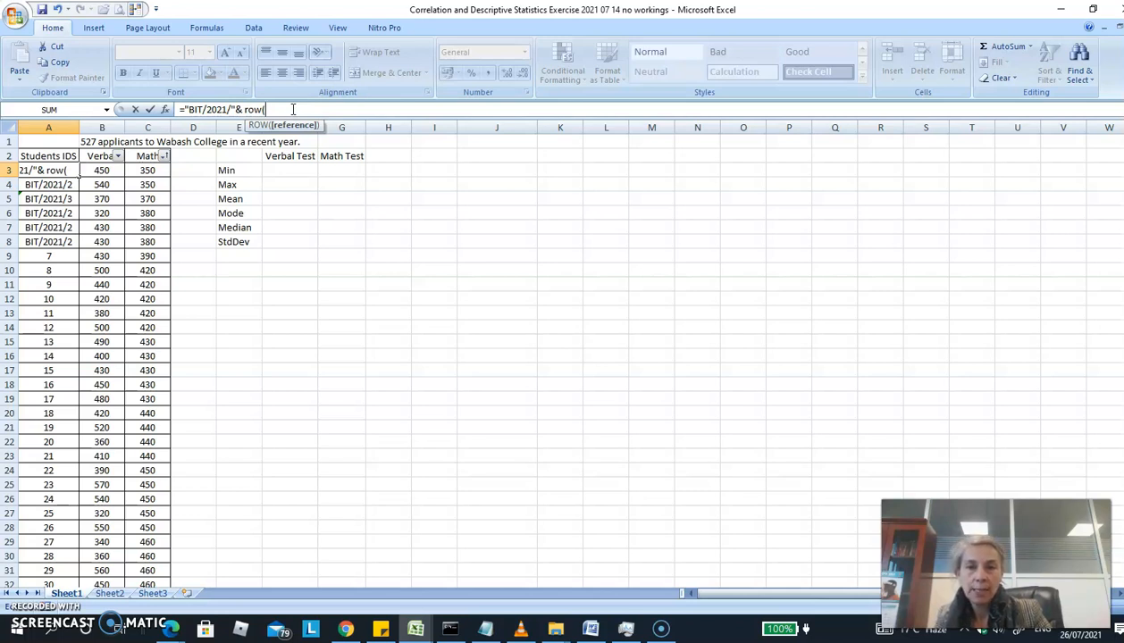
text(A3))
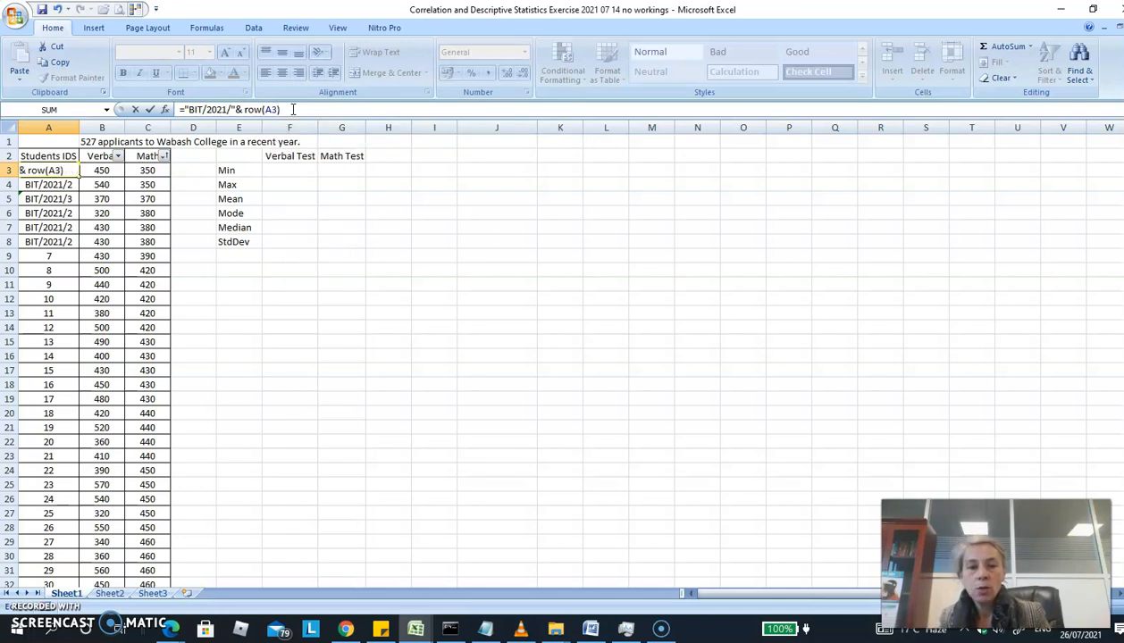
key(Return)
key(Up)
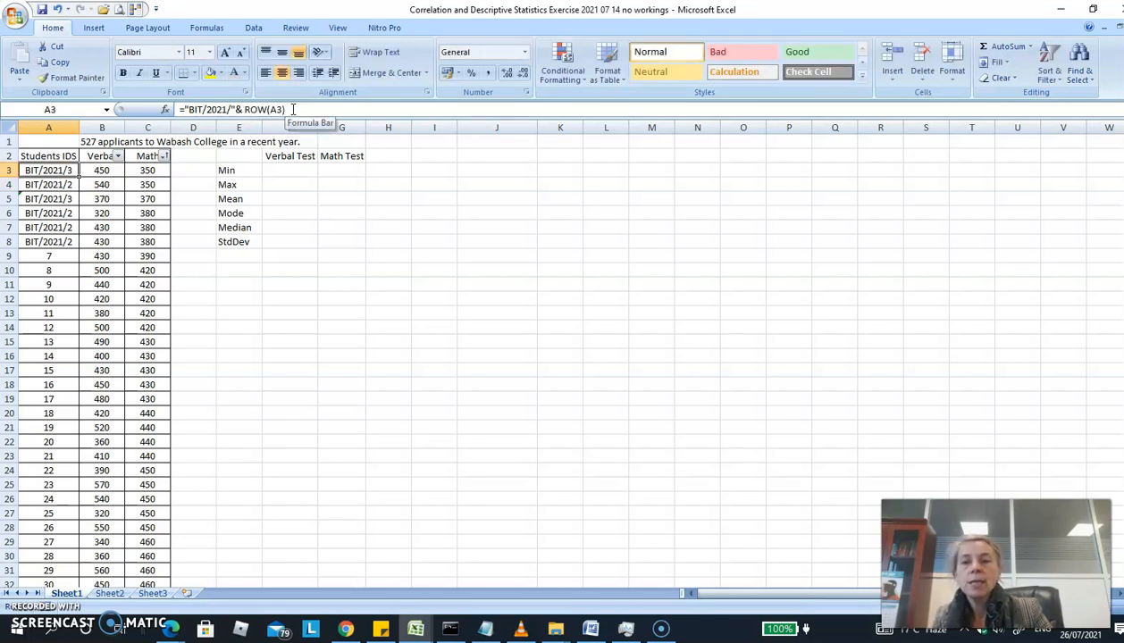
double_click(80, 177)
Examine how the ROW reference and the resulting ID change from row to row in the Students IDS column.
click(56, 184)
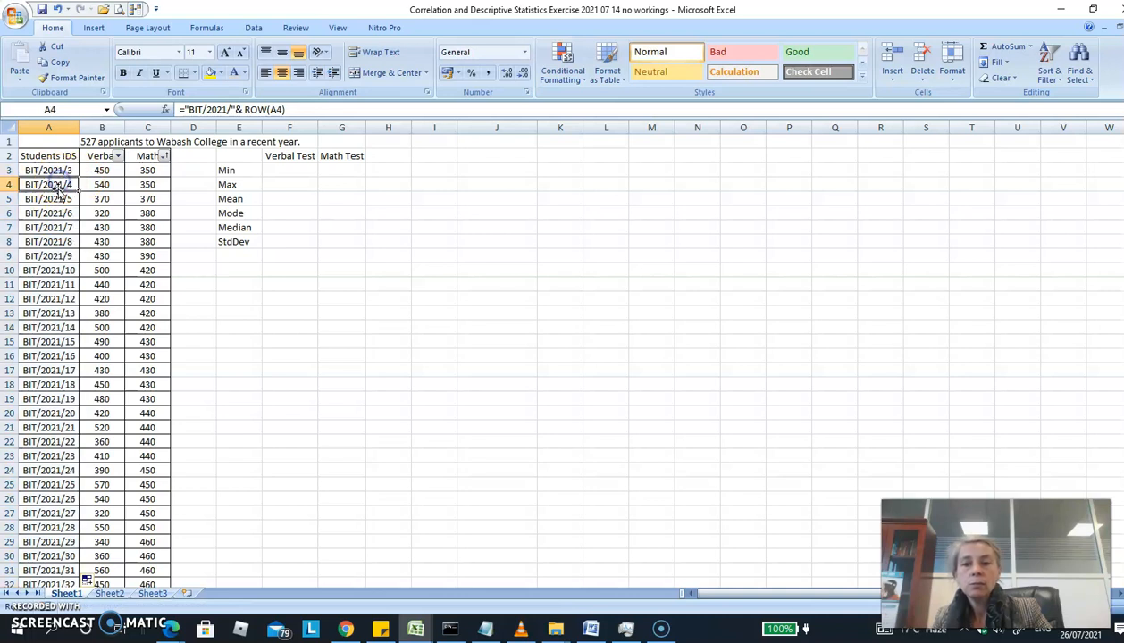
click(59, 193)
key(Up)
key(Up)
key(Down)
key(Down)
key(Down)
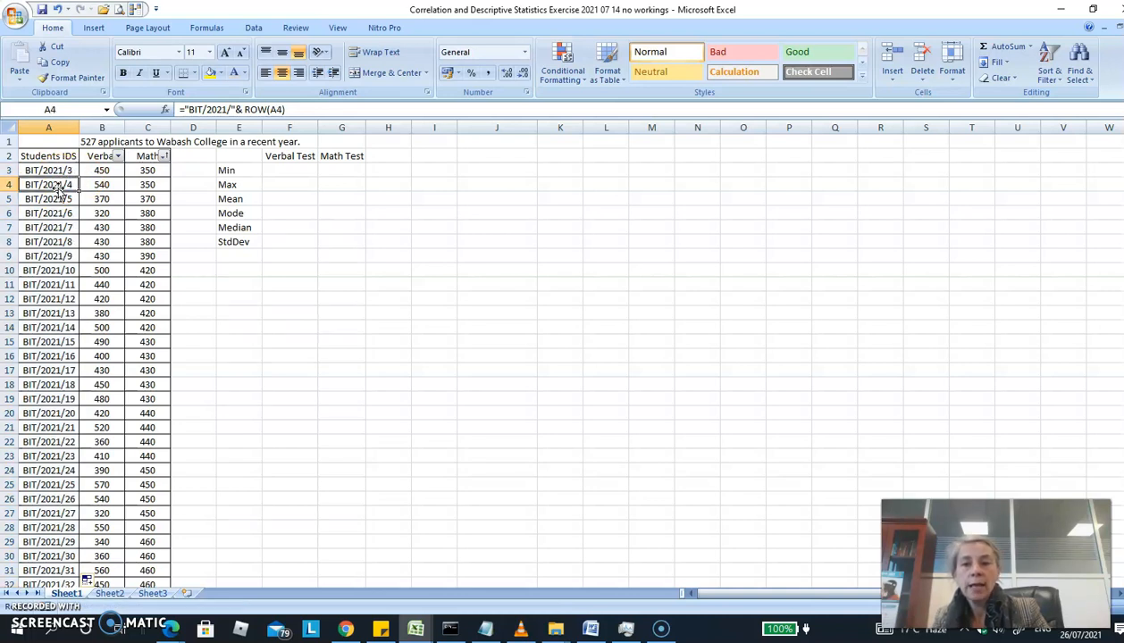
key(Down)
key(Down)
key(Down)
key(Right)
key(Down)
key(Left)
key(Down)
key(Down)
key(Down)
key(Down)
key(Down)
key(Down)
key(Down)
key(Up)
key(Up)
key(Up)
key(Up)
key(Up)
key(Up)
key(Up)
key(Up)
key(Up)
key(Up)
key(Up)
key(Up)
key(Up)
key(Up)
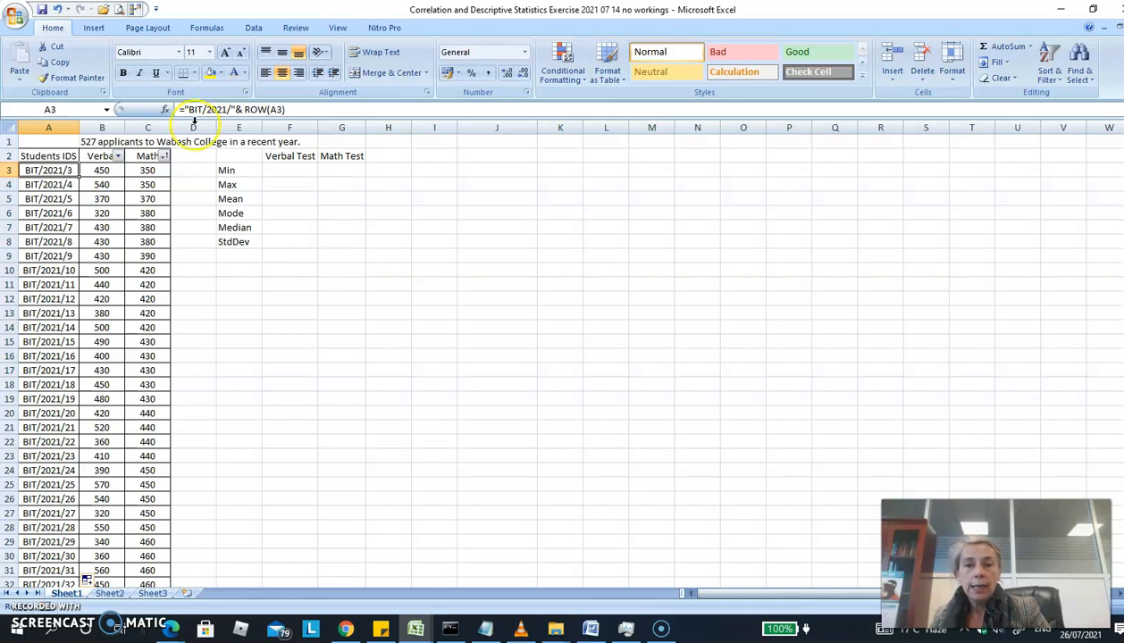
Append -2 to the ROW(A3) formula in A3 and refill the Students IDS column with it.
click(328, 111)
text(-2)
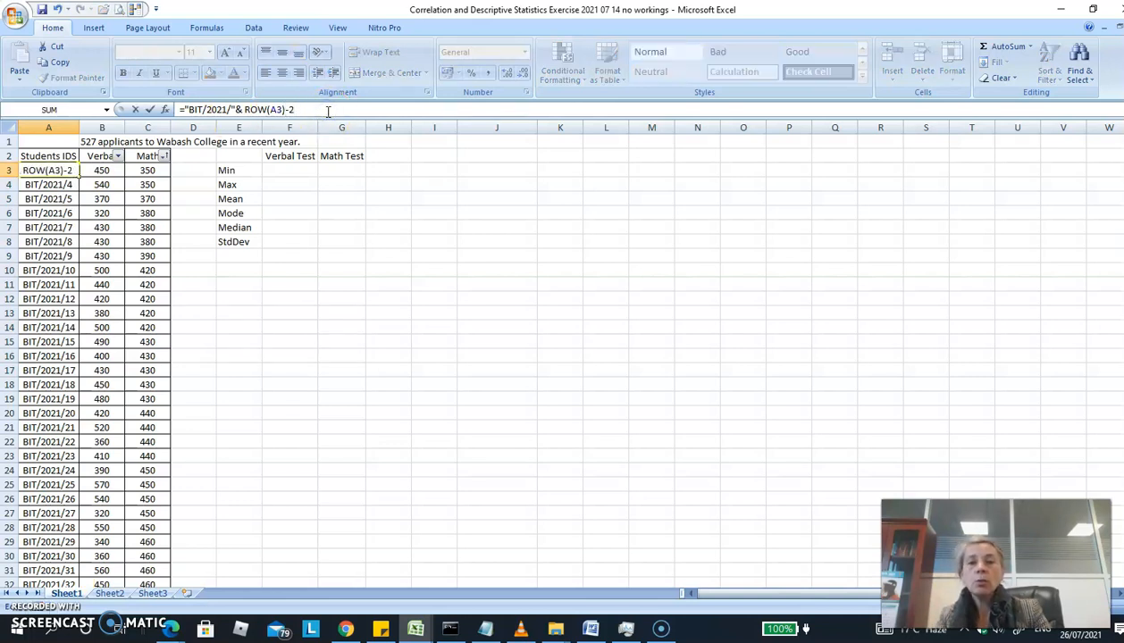
key(Return)
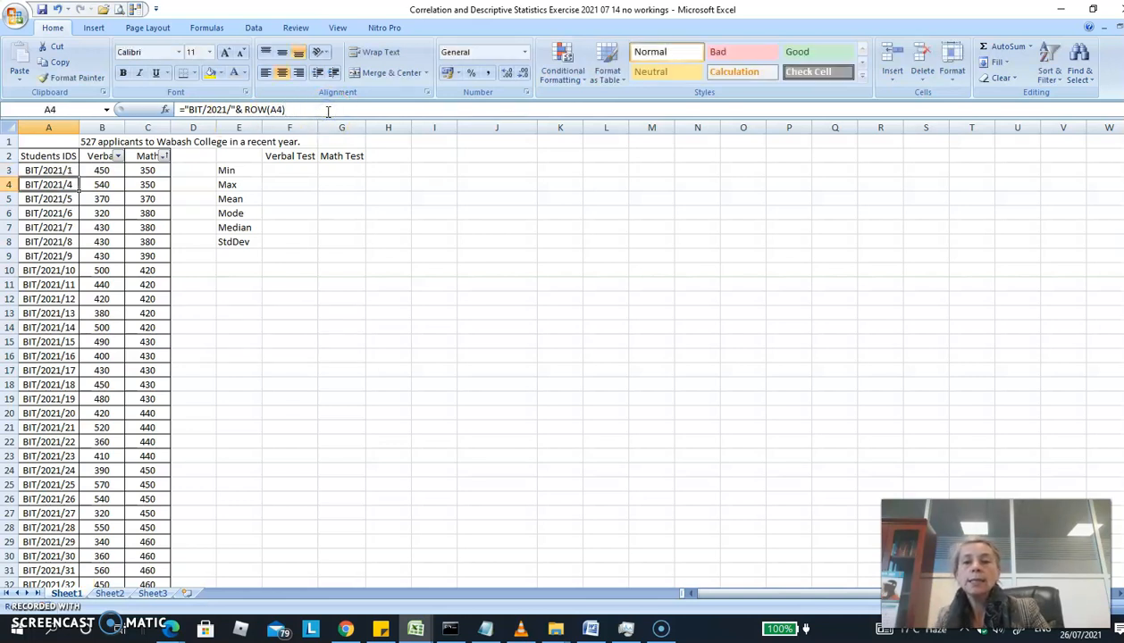
click(66, 171)
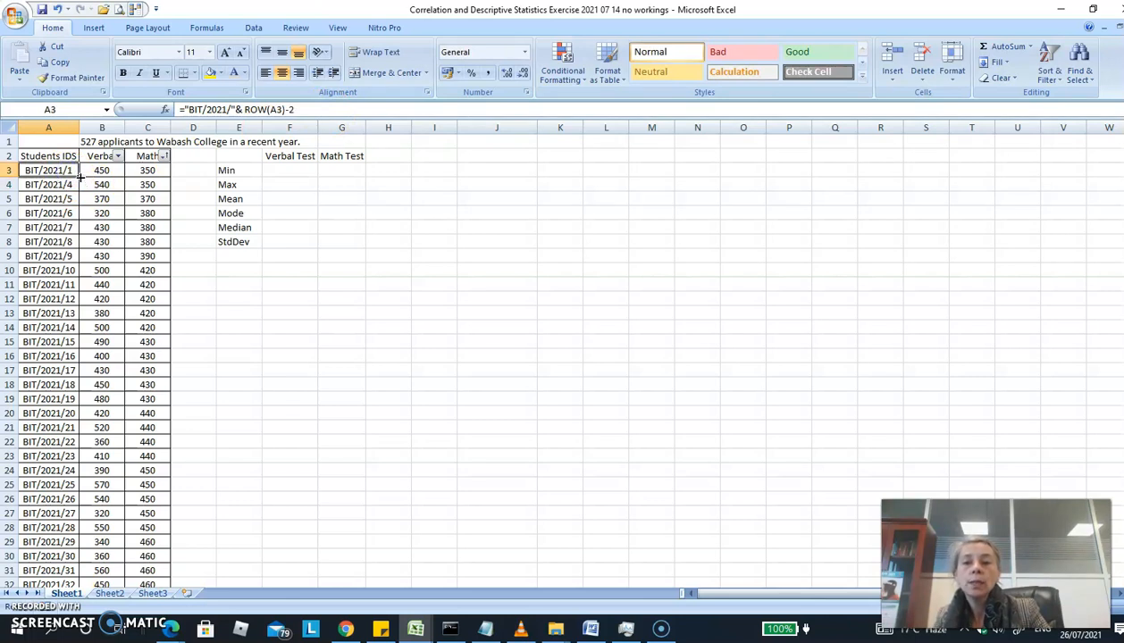
double_click(80, 177)
Compare the numbering of the student IDs with their row numbers and formulas in the first rows of column A.
click(66, 261)
click(51, 171)
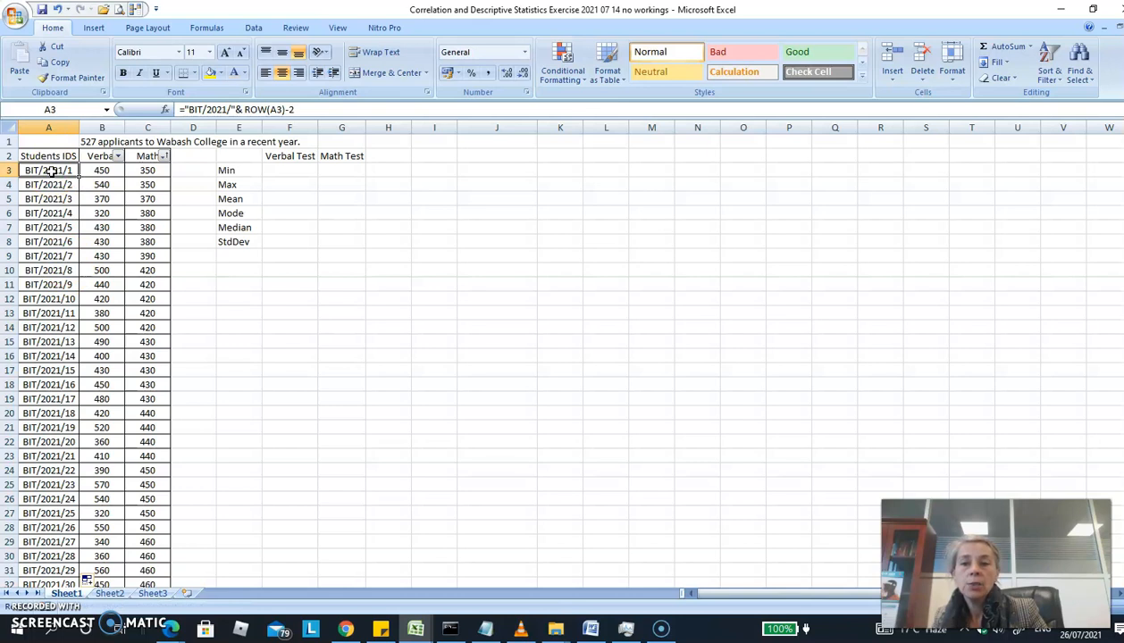
key(Down)
key(Down)
key(Down)
key(Up)
key(Up)
key(Up)
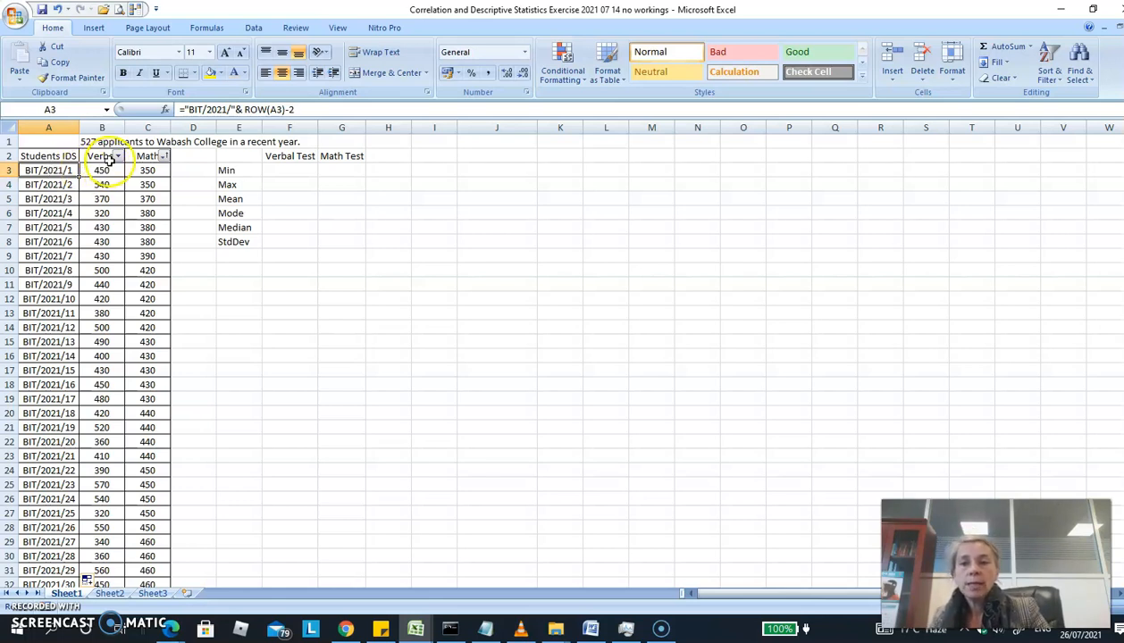
click(56, 232)
key(Up)
key(Up)
key(Up)
key(Down)
key(Down)
key(Down)
key(Down)
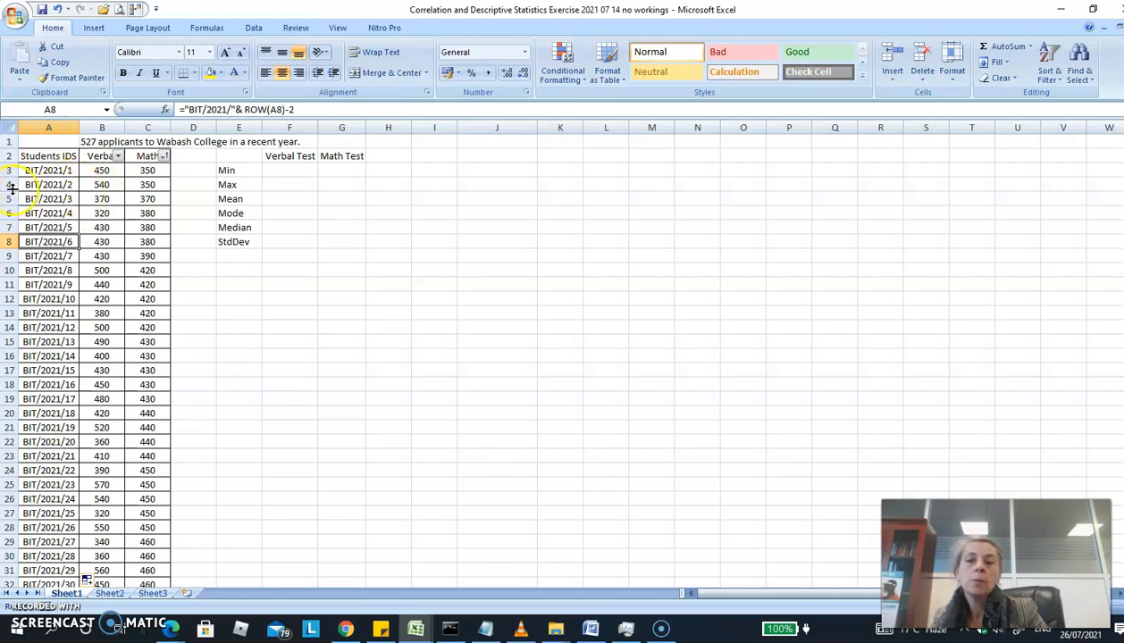
drag(9, 186, 15, 223)
click(49, 213)
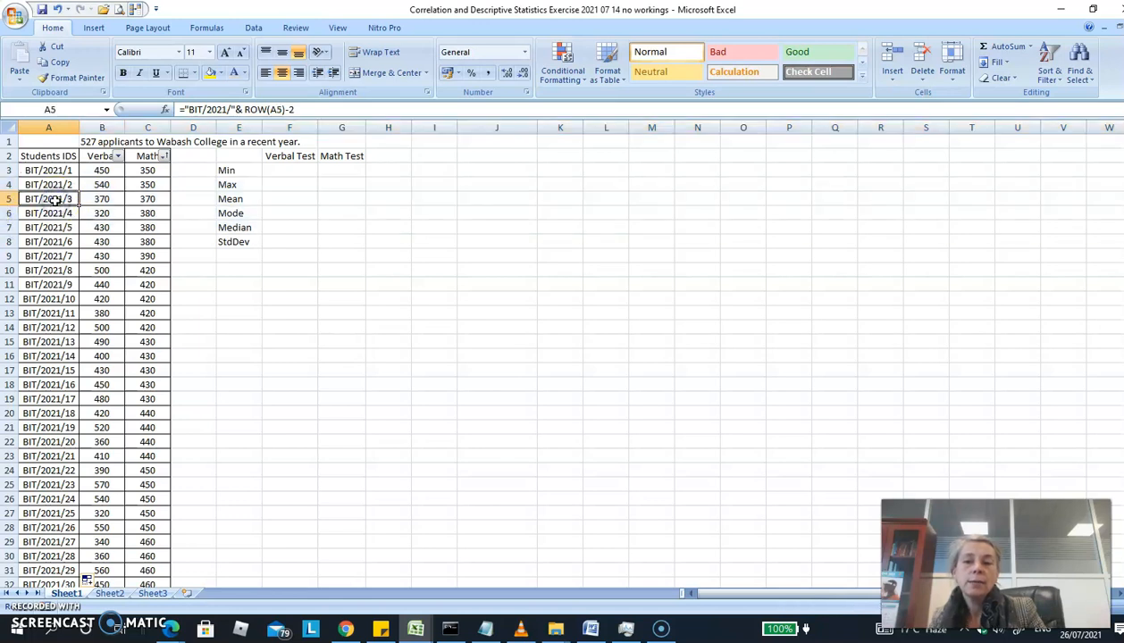
key(Up)
key(Up)
key(Up)
key(Down)
key(Down)
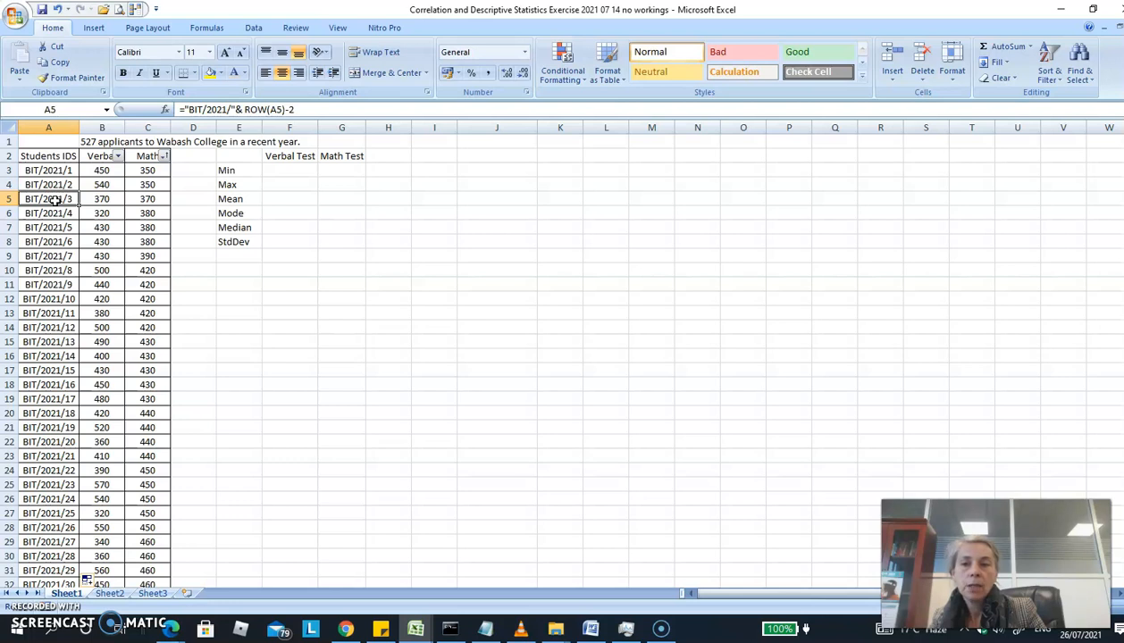
Turn the filter off and reapply it to the headers A2:C2 so it includes Students IDS, Verbal and Math.
click(78, 156)
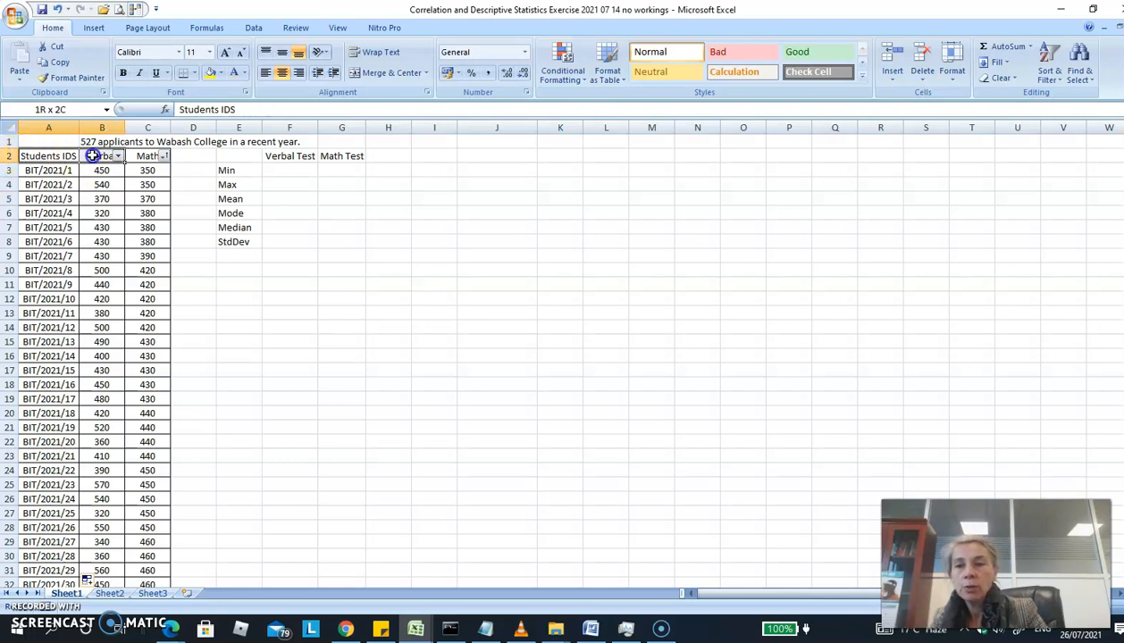
click(1049, 62)
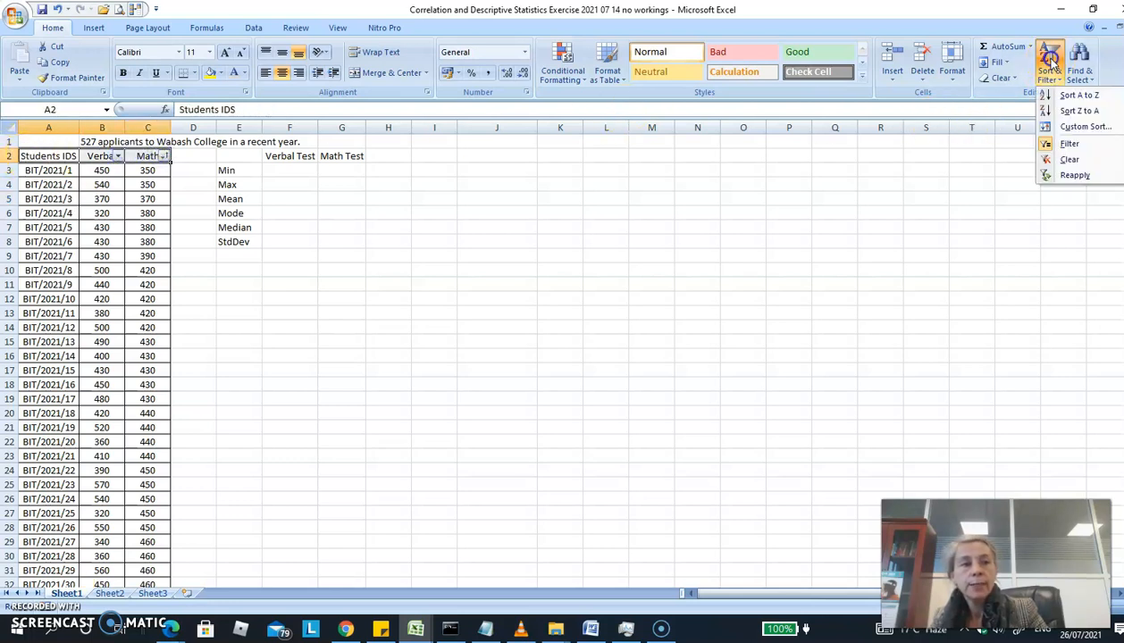
click(1065, 143)
click(1049, 64)
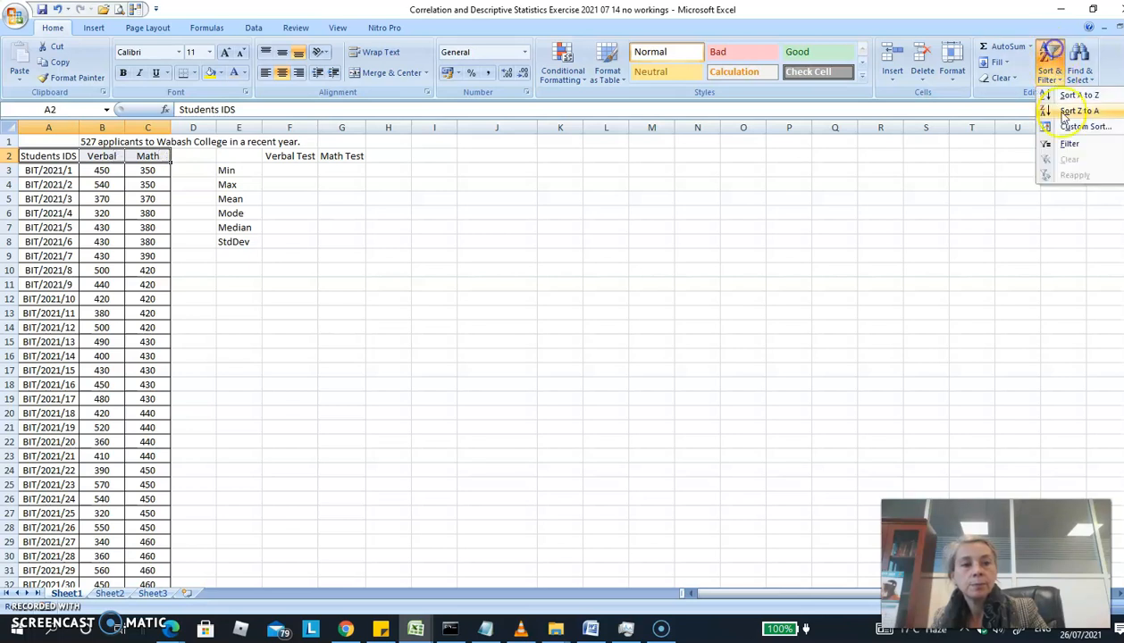
click(1067, 143)
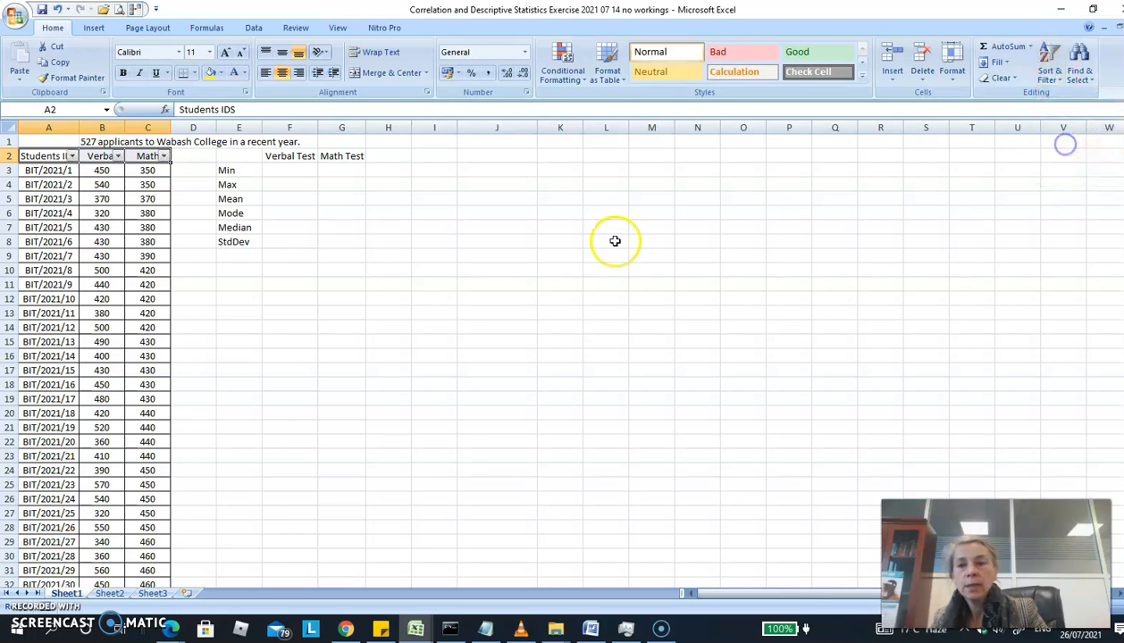
Sort the table by the Verbal column from largest to smallest.
click(117, 156)
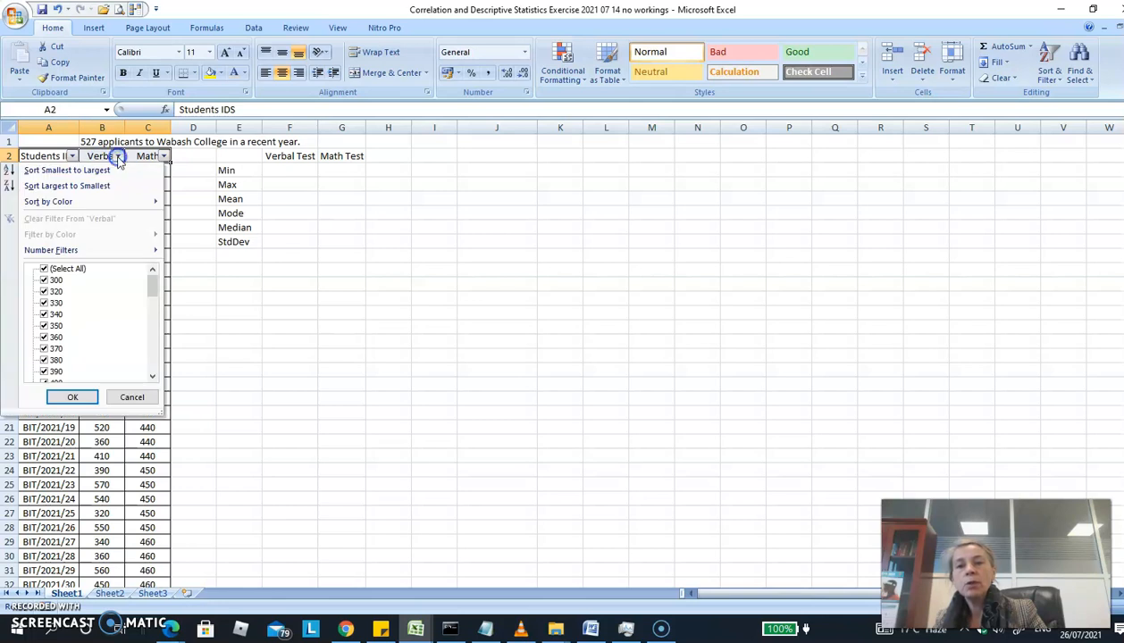
click(107, 186)
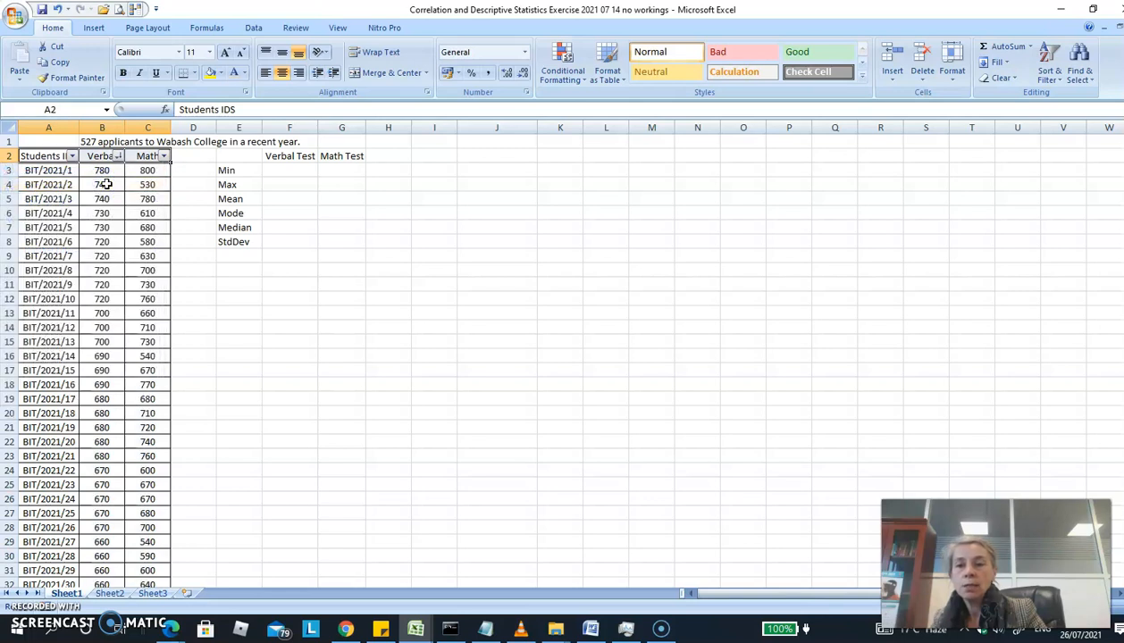
click(102, 170)
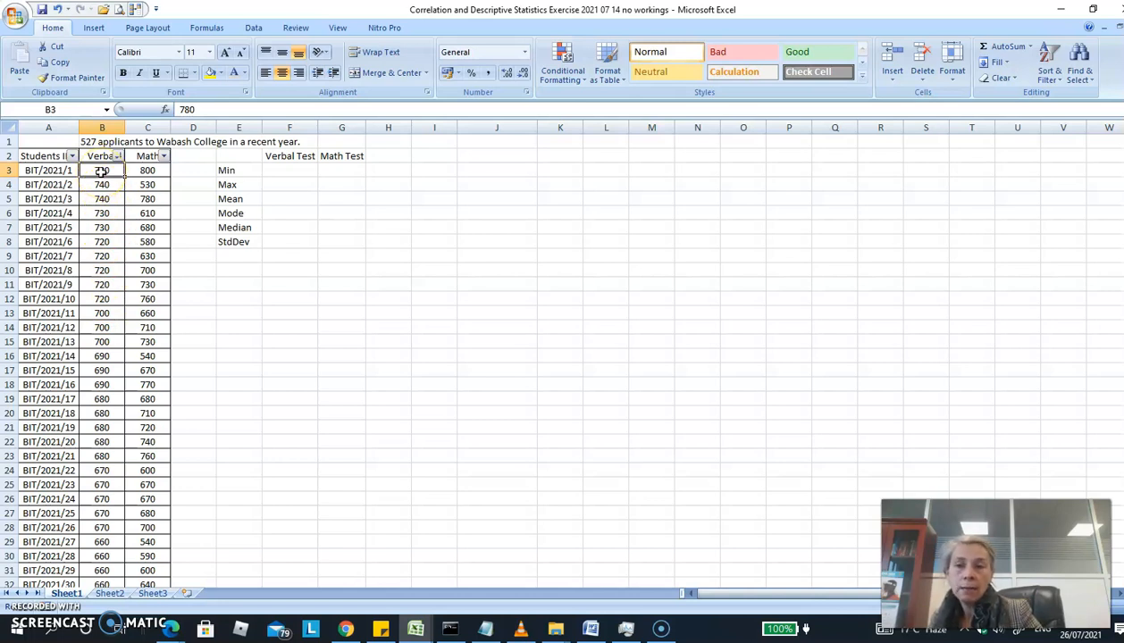
Check the formula-based student IDs against the sorted Verbal scores in the first rows.
click(62, 174)
key(Down)
key(Down)
key(Up)
key(Up)
key(Down)
key(Down)
key(Down)
key(Down)
key(Down)
key(Down)
key(Down)
key(Down)
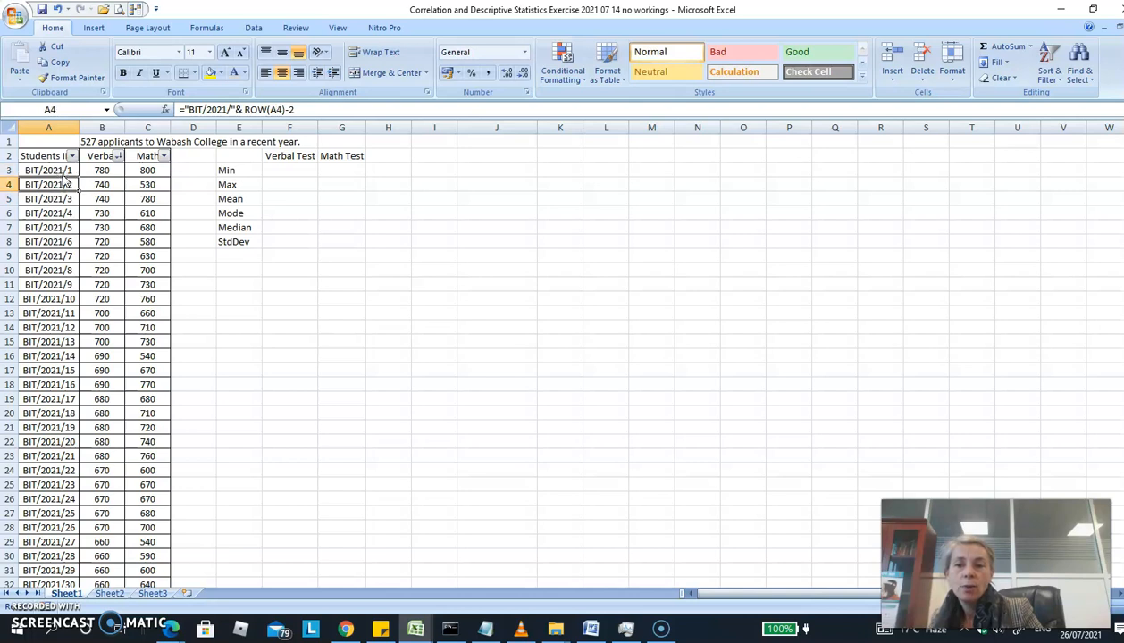
key(Up)
key(Up)
key(Up)
key(Up)
key(Up)
key(Up)
key(Up)
key(Up)
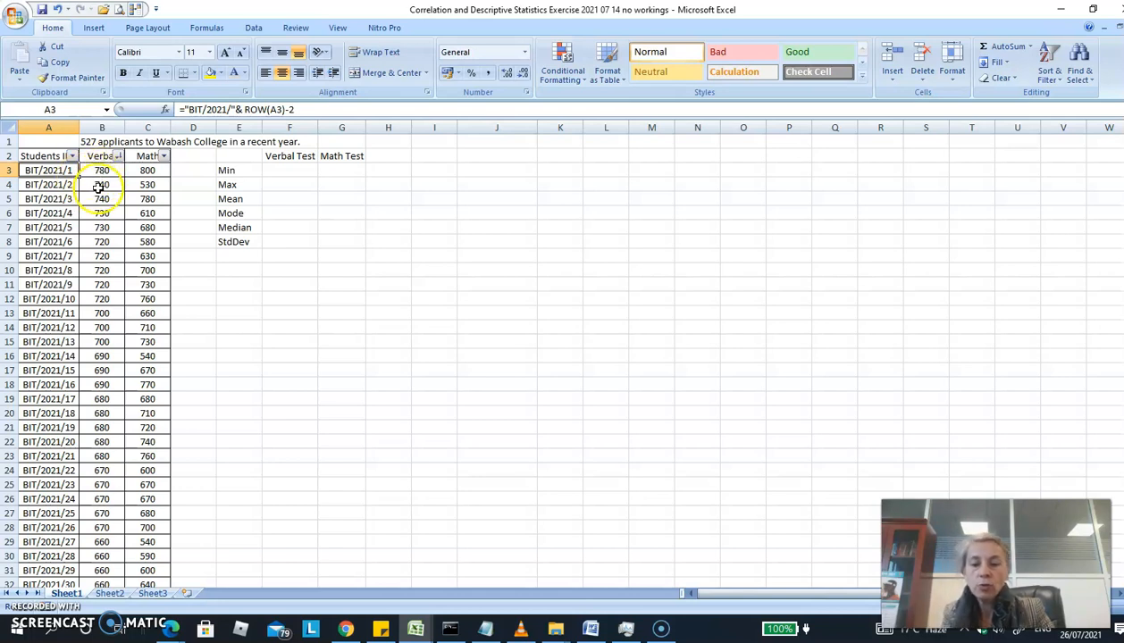
Undo the Verbal sort and return to the first student ID in A3.
key(ctrl+z)
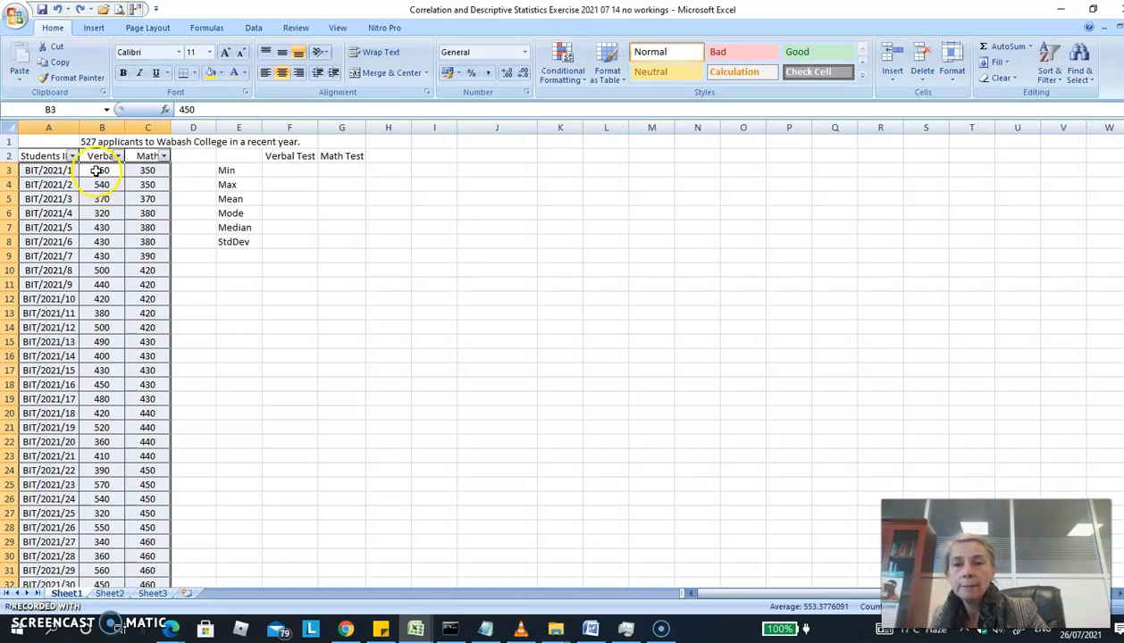
click(95, 170)
click(59, 170)
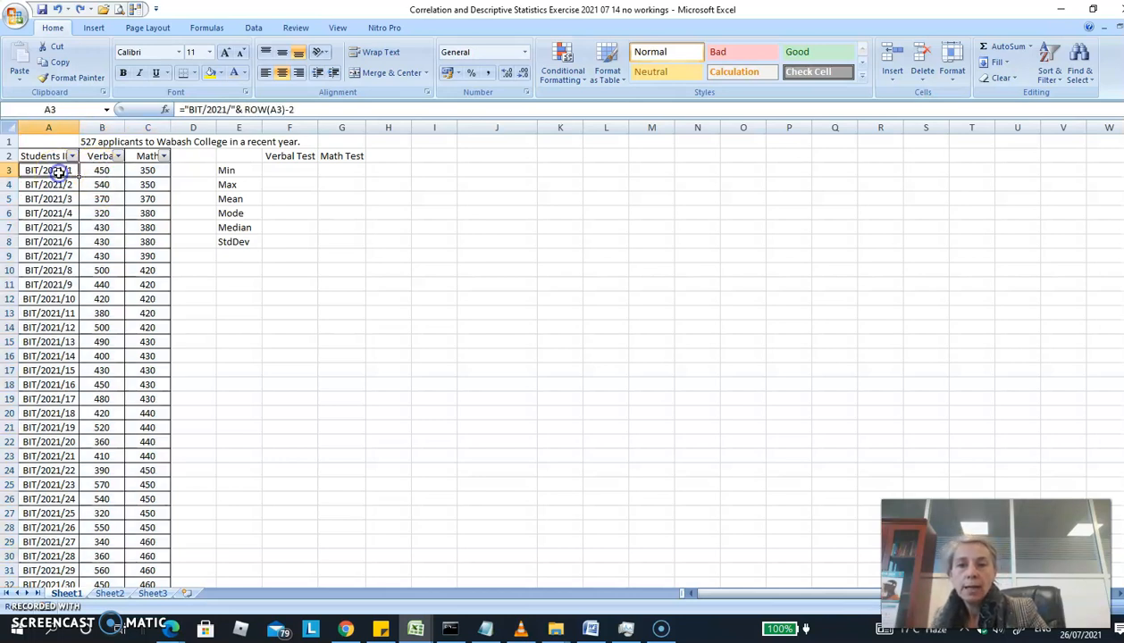
Copy column A and paste it over itself with Paste Special as Values to replace the ID formulas.
click(49, 129)
right_click(49, 131)
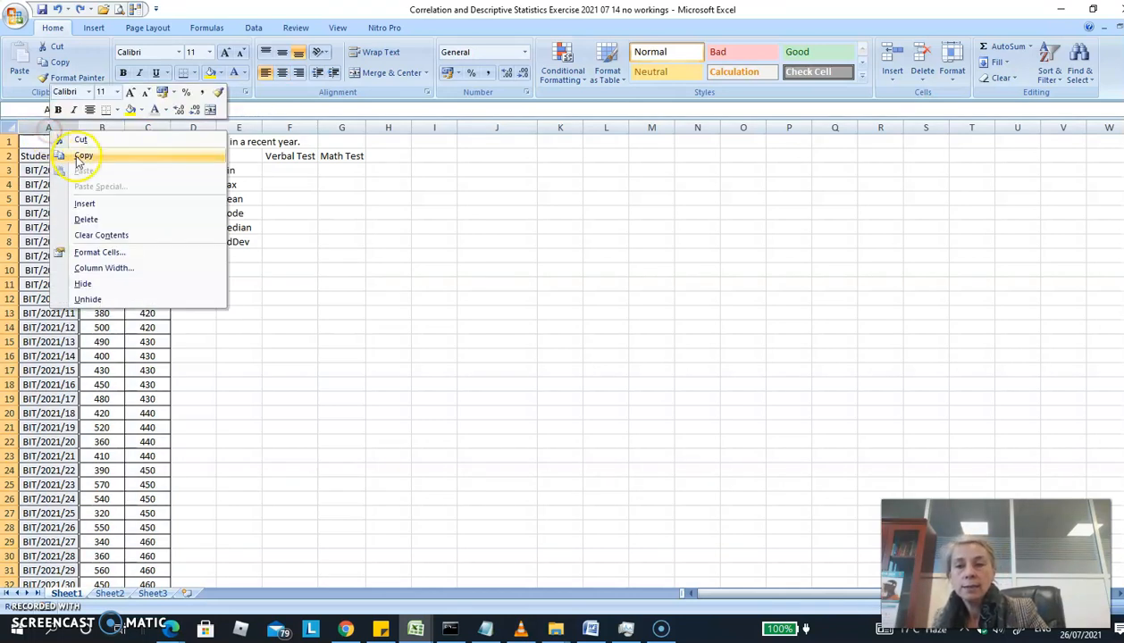
click(78, 155)
right_click(47, 127)
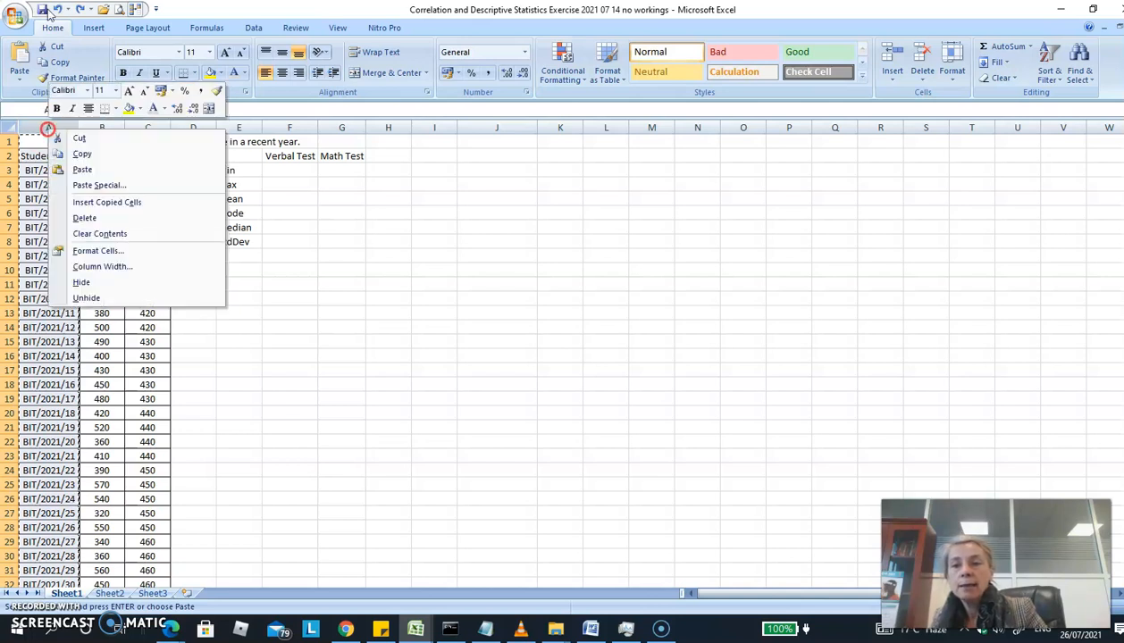
click(102, 185)
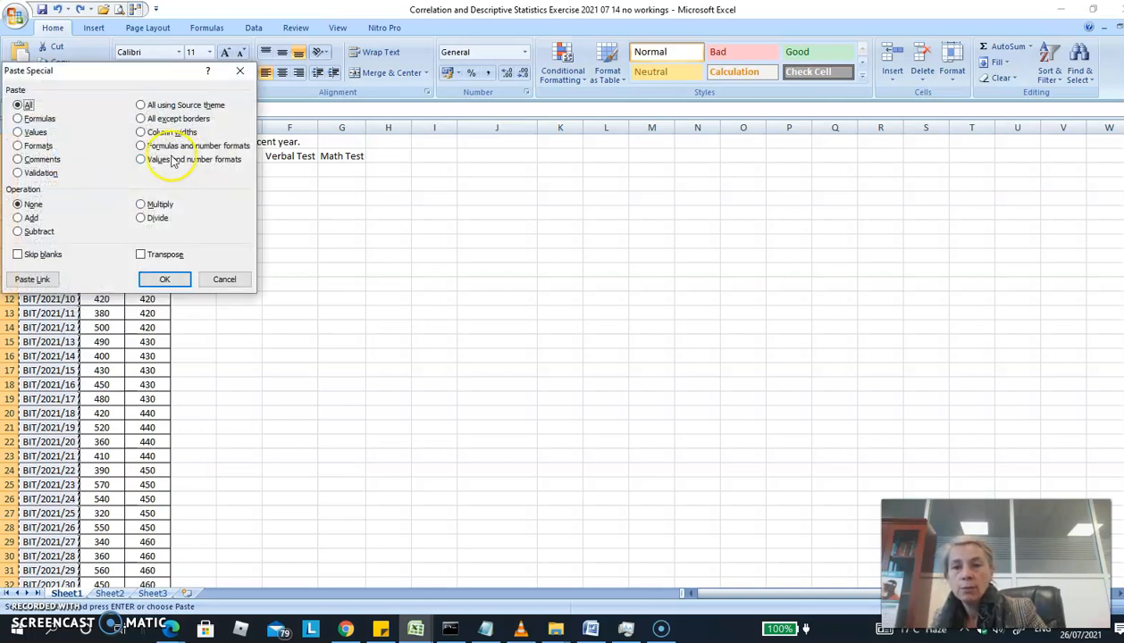
click(27, 133)
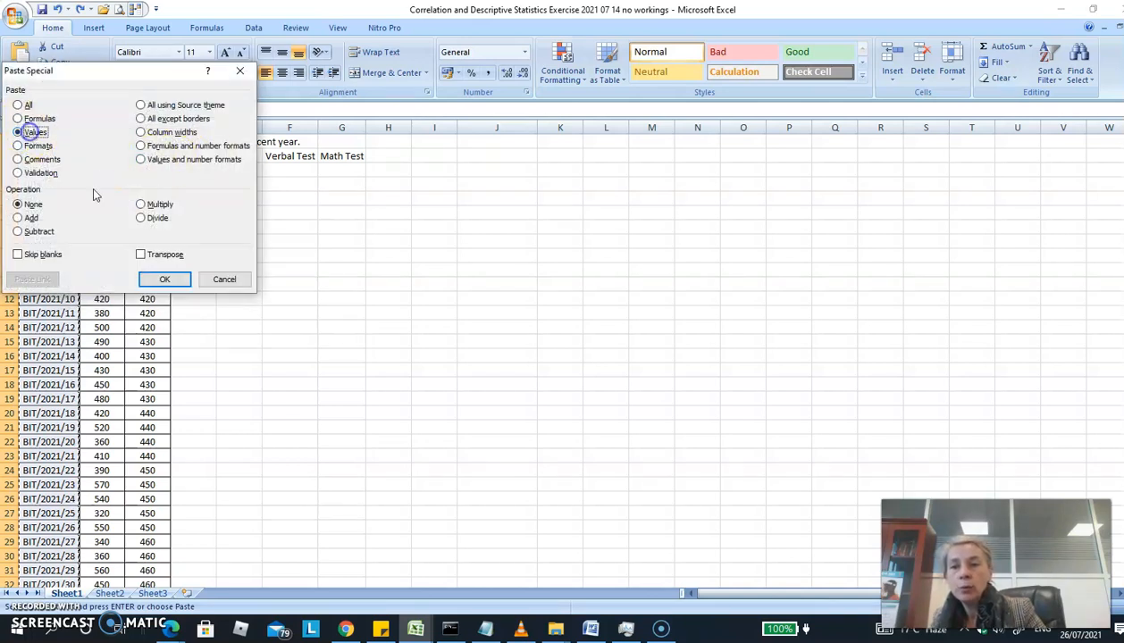
click(164, 278)
Check whether the first cells of the Students IDS column hold plain text or formulas.
click(37, 184)
key(Down)
key(Down)
key(Down)
key(Down)
key(Up)
key(Up)
key(Up)
key(Up)
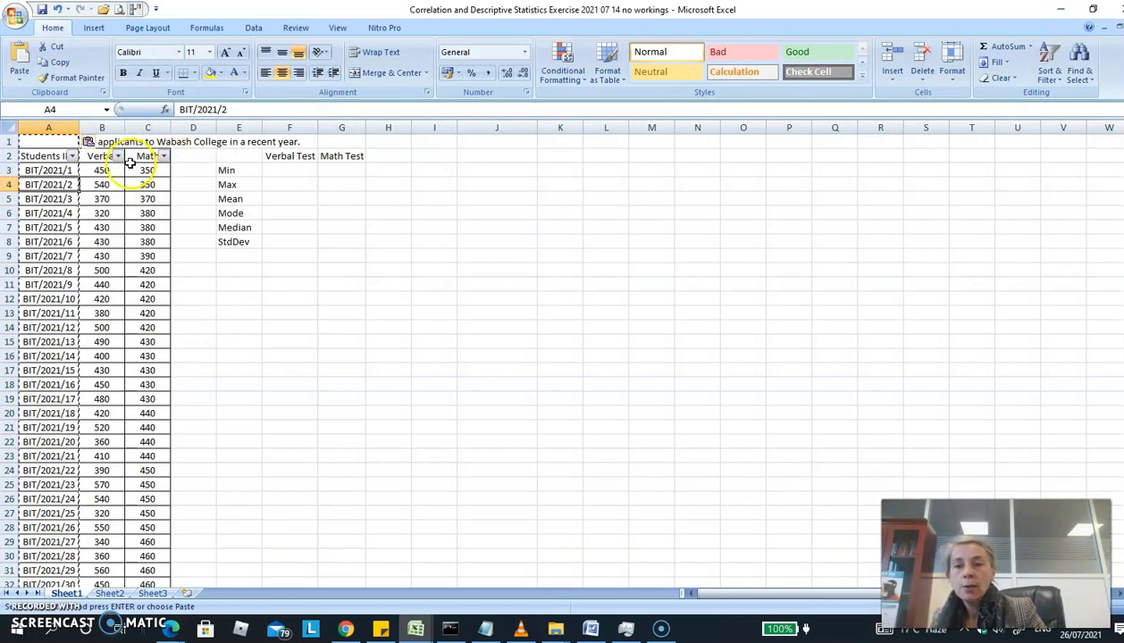
Sort the applicants by Verbal score from largest to smallest.
click(45, 170)
click(100, 170)
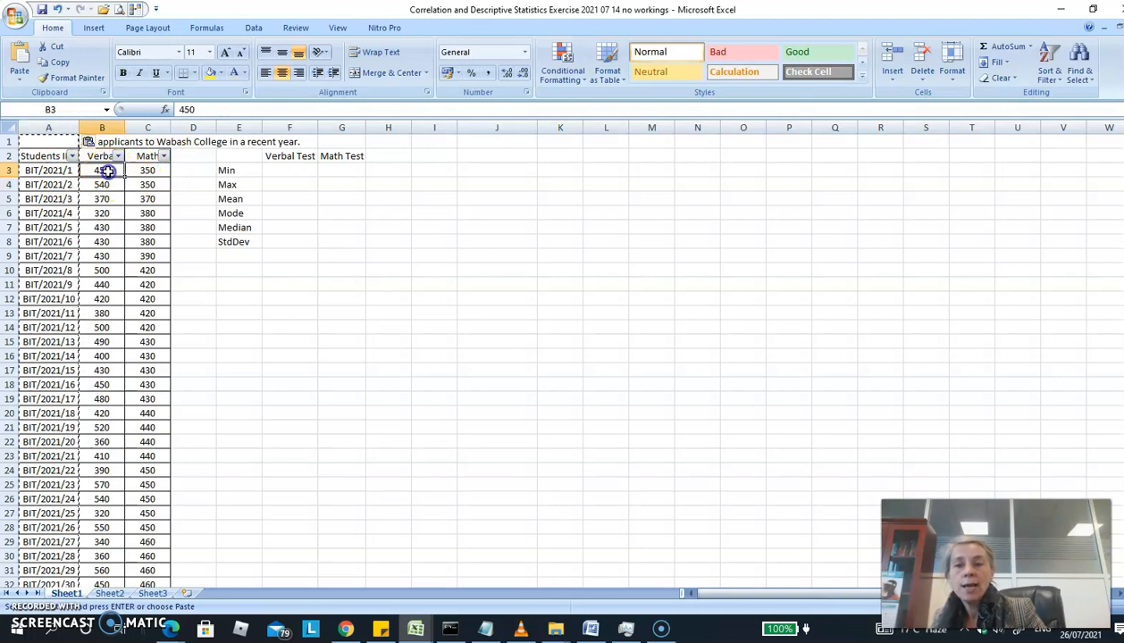
click(119, 156)
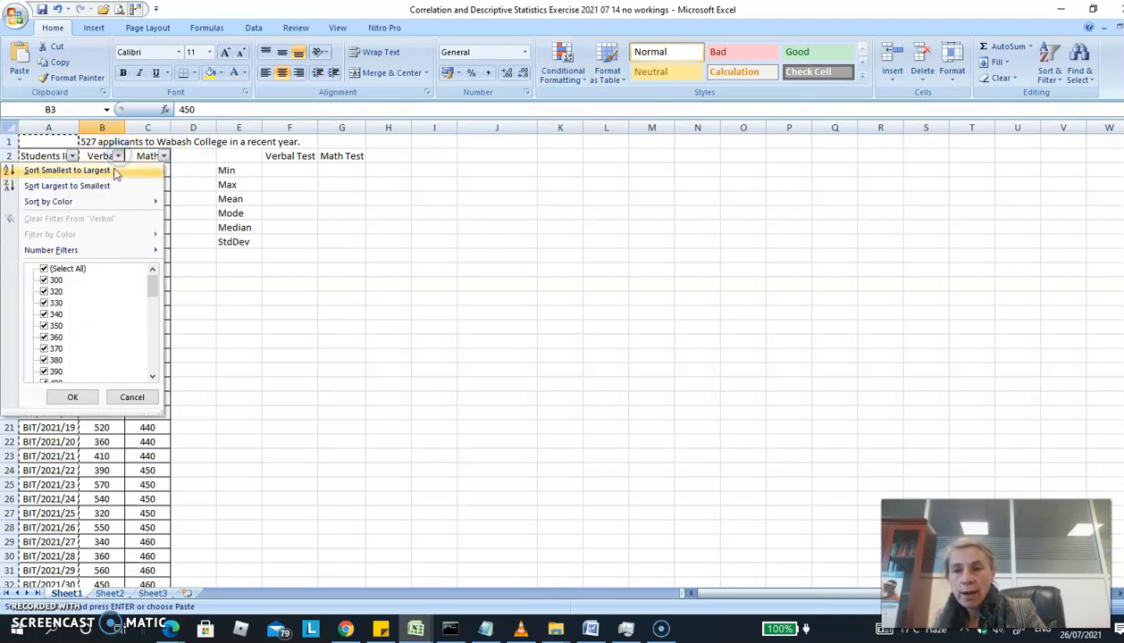
click(78, 184)
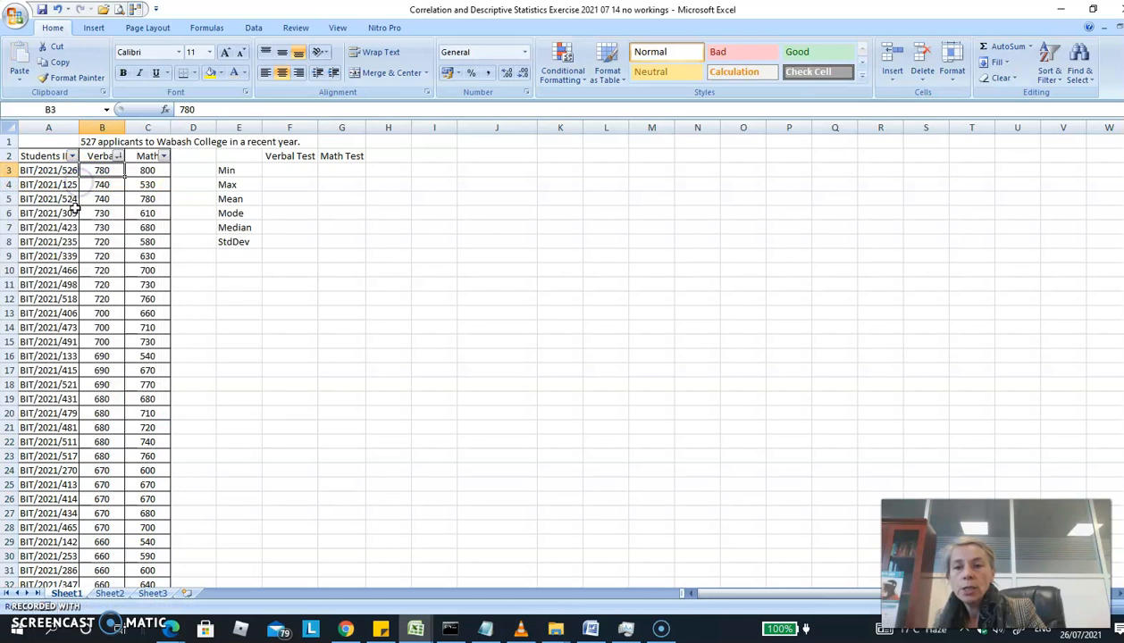
Look through the sorted list for the first student's ID and check that it is still paired with its original Verbal score.
click(108, 327)
scroll(109, 327, down, 10)
click(109, 328)
key(Page_Down)
key(Page_Down)
key(Page_Down)
key(Page_Down)
key(Page_Down)
key(Page_Down)
key(Page_Down)
key(Page_Down)
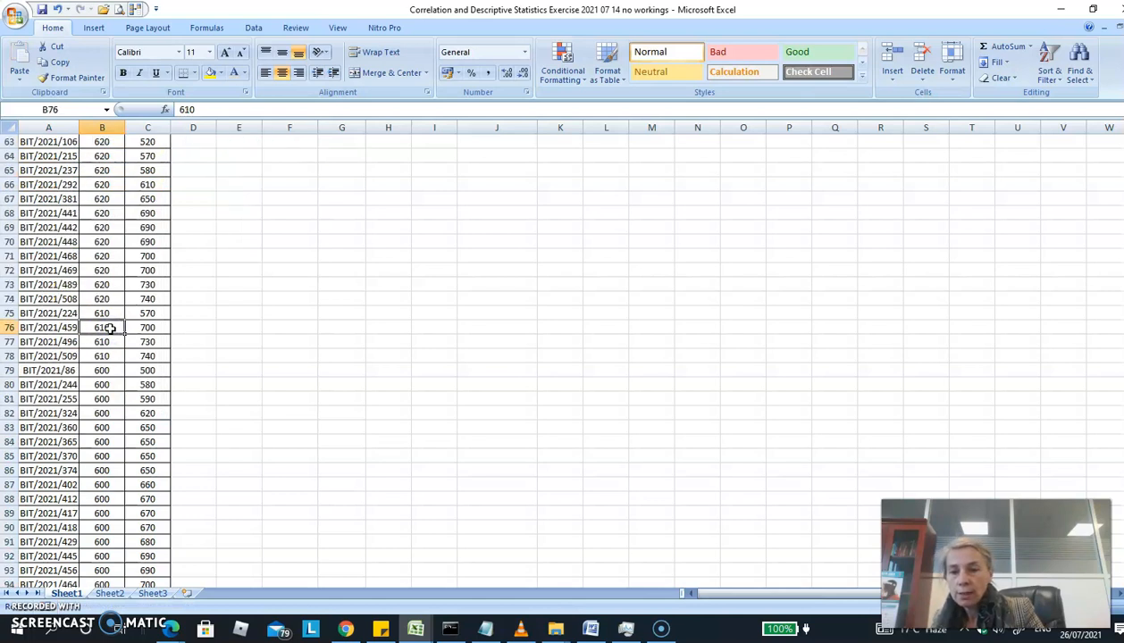
key(Page_Down)
key(Page_Down)
key(Page_Down)
key(Page_Down)
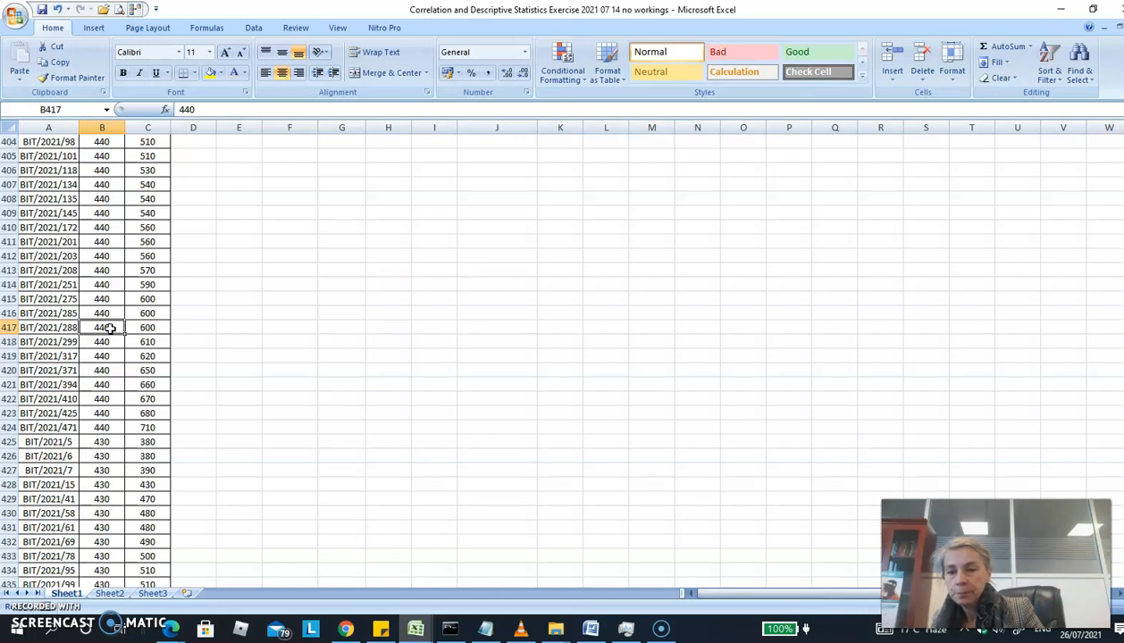
scroll(97, 270, up, 8)
click(97, 272)
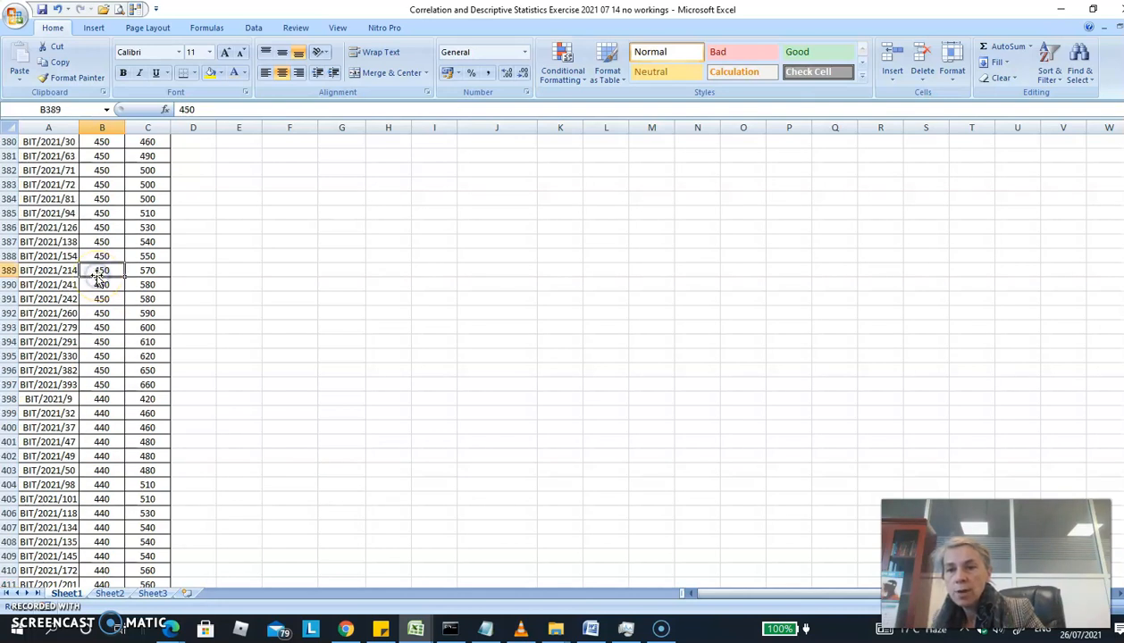
scroll(98, 277, up, 4)
click(97, 275)
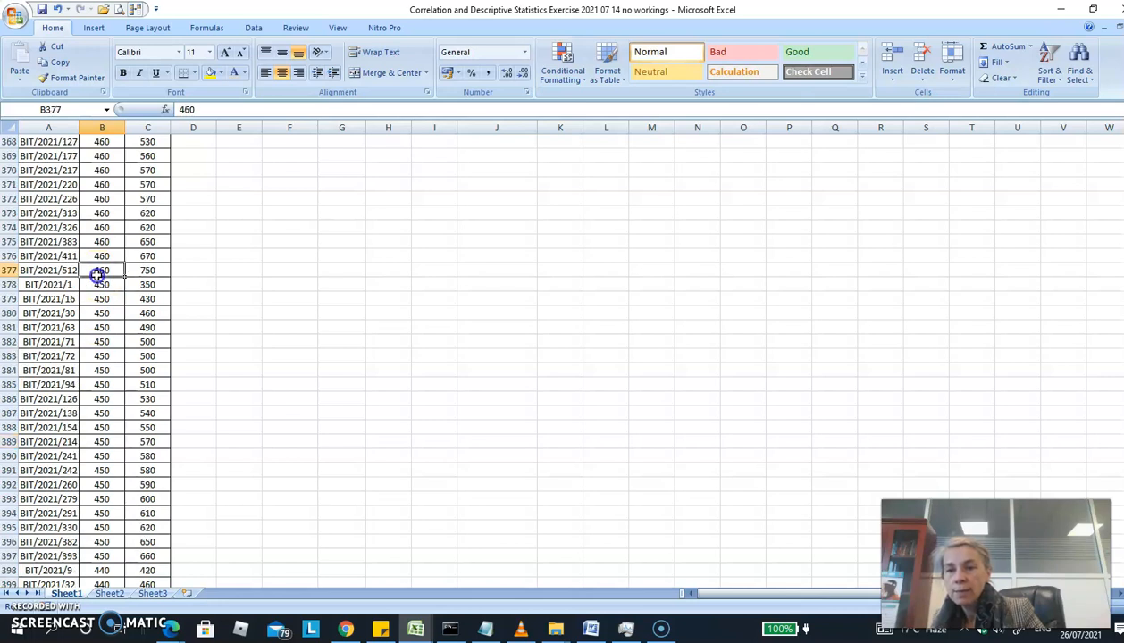
click(101, 284)
scroll(93, 255, up, 20)
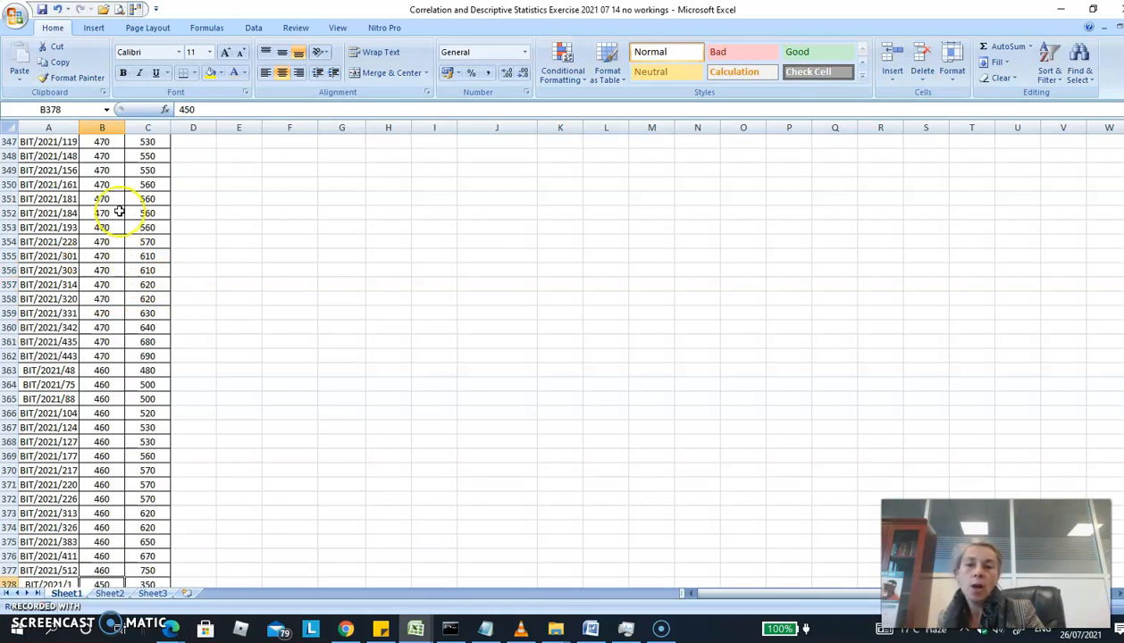
Undo the largest-to-smallest Verbal sort and return to the start of the Students IDS column.
key(ctrl+z)
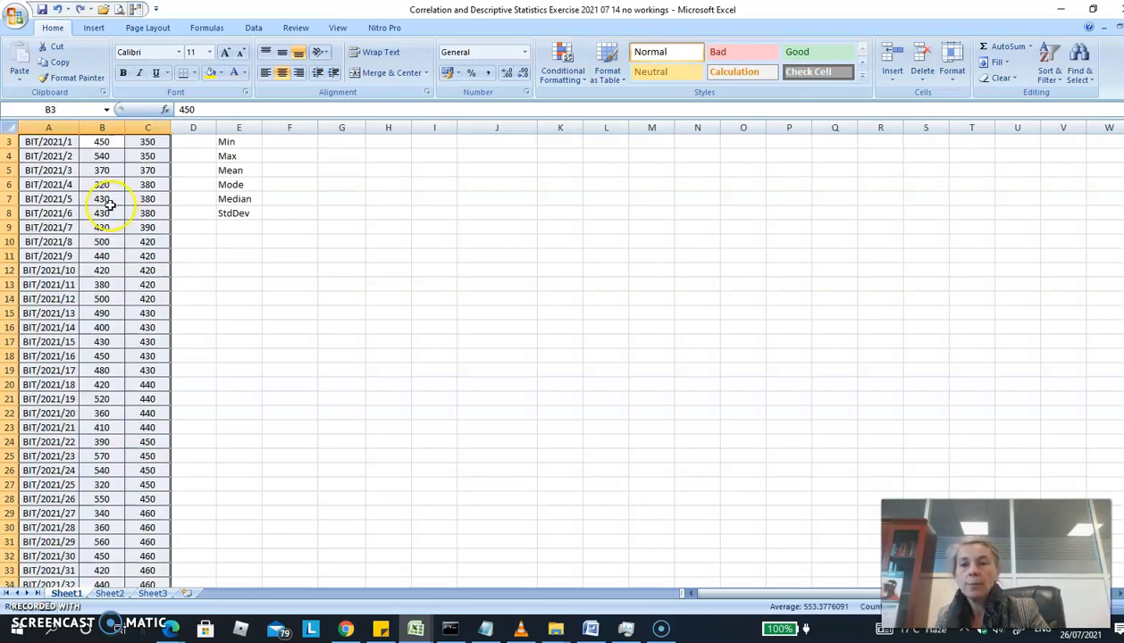
scroll(108, 206, up, 1)
click(70, 198)
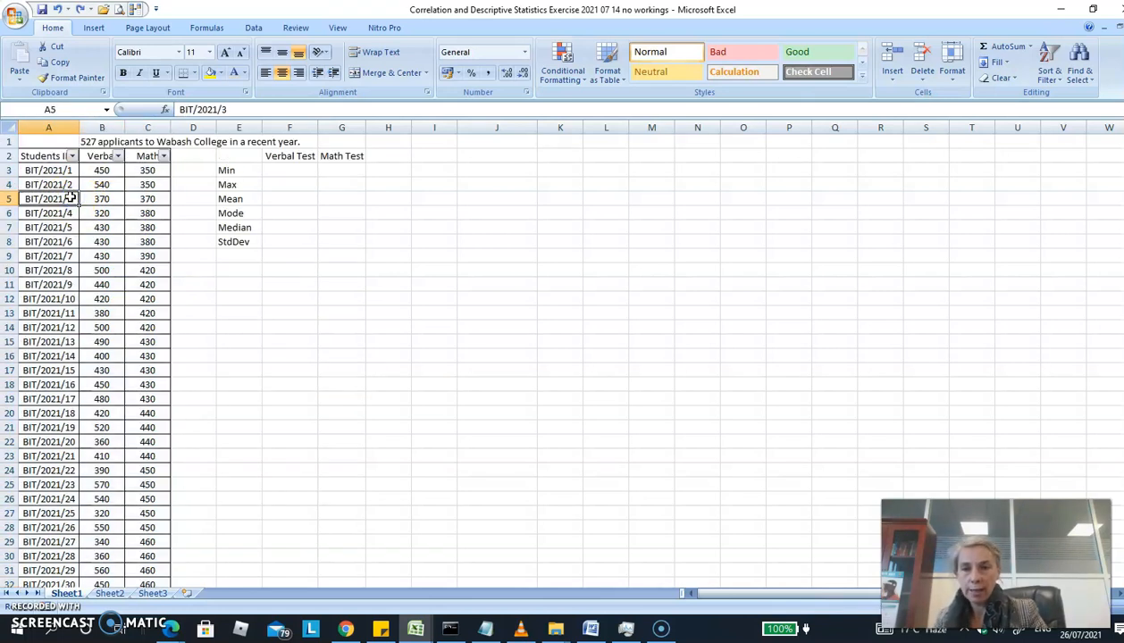
Review the Min, Max, Mean, Mode and Median labels of the statistics table and the start of the Verbal scores.
click(281, 171)
click(230, 171)
click(232, 185)
click(243, 201)
click(243, 215)
click(248, 228)
click(238, 171)
click(238, 184)
click(250, 201)
click(251, 213)
click(103, 170)
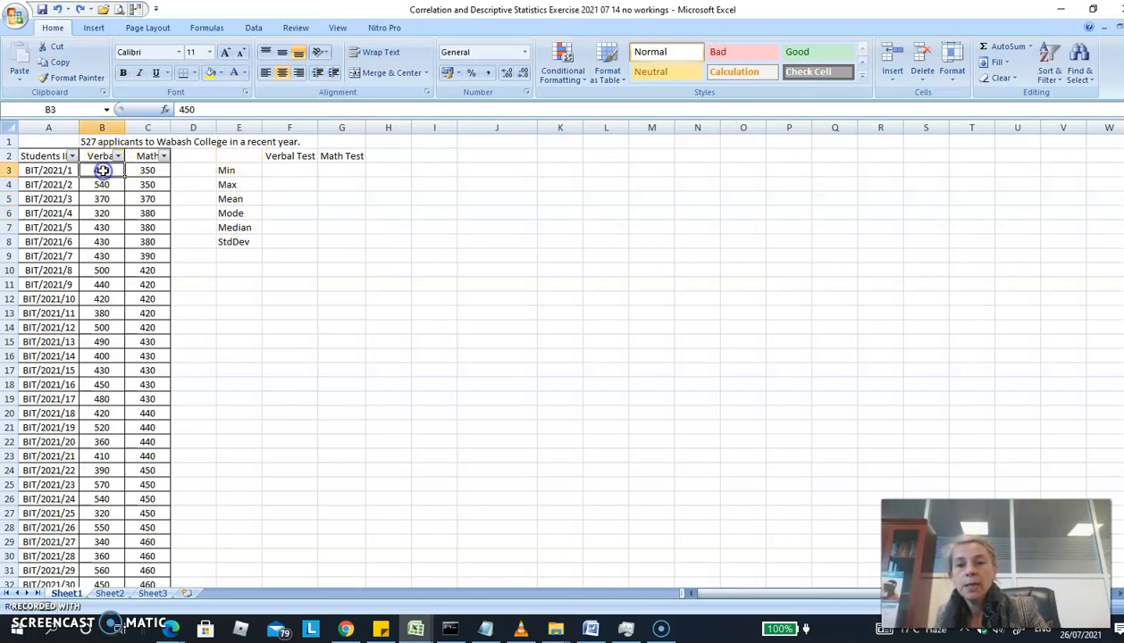
Check which cells the named ranges VerbalTest and MathTest cover by selecting each range and looking through it.
click(107, 110)
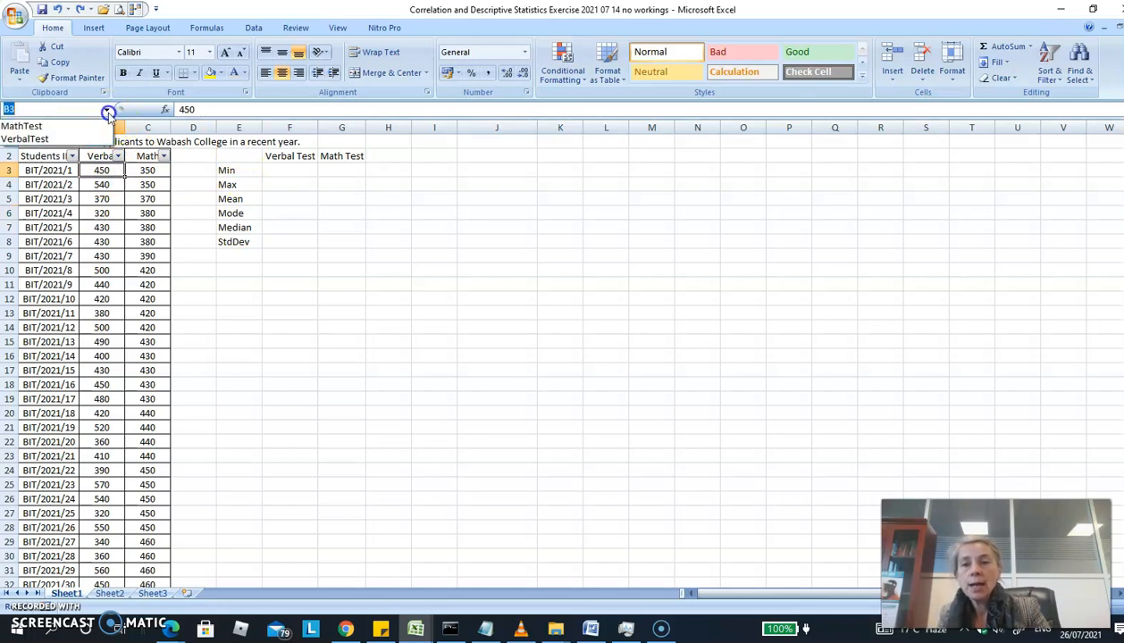
click(43, 139)
scroll(108, 238, down, 12)
scroll(108, 237, up, 12)
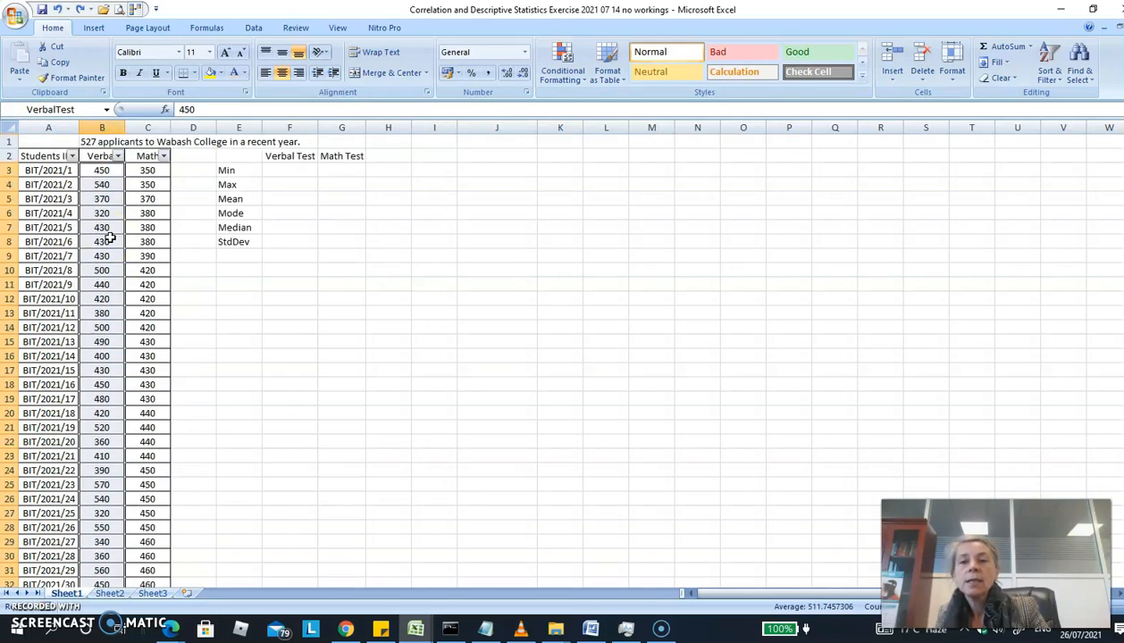
click(106, 109)
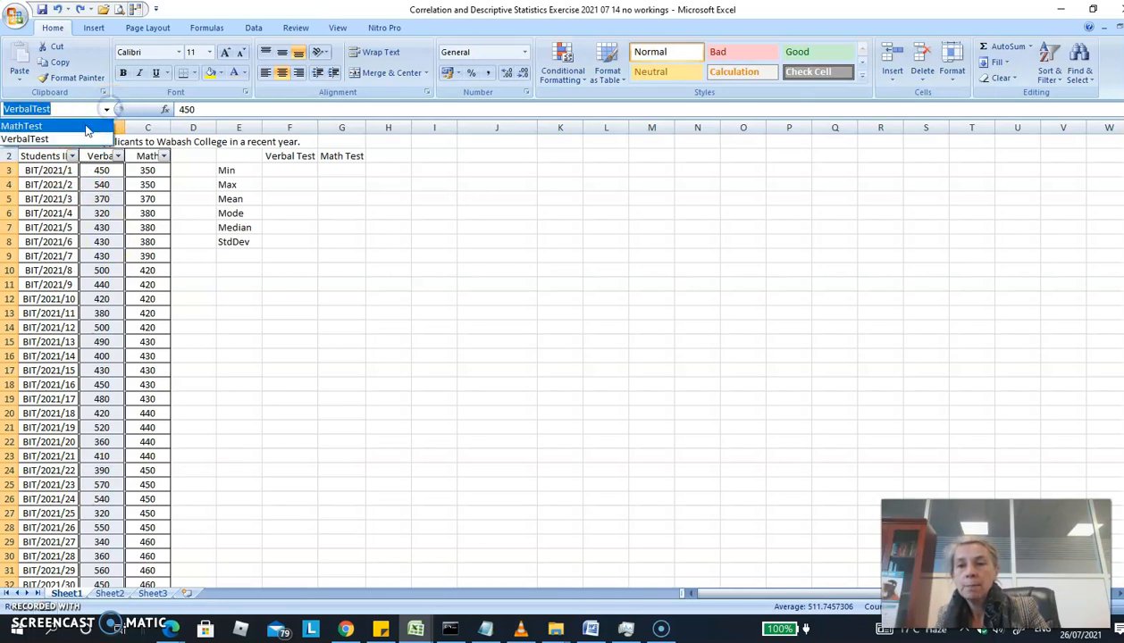
click(86, 128)
scroll(156, 217, down, 9)
scroll(156, 217, up, 9)
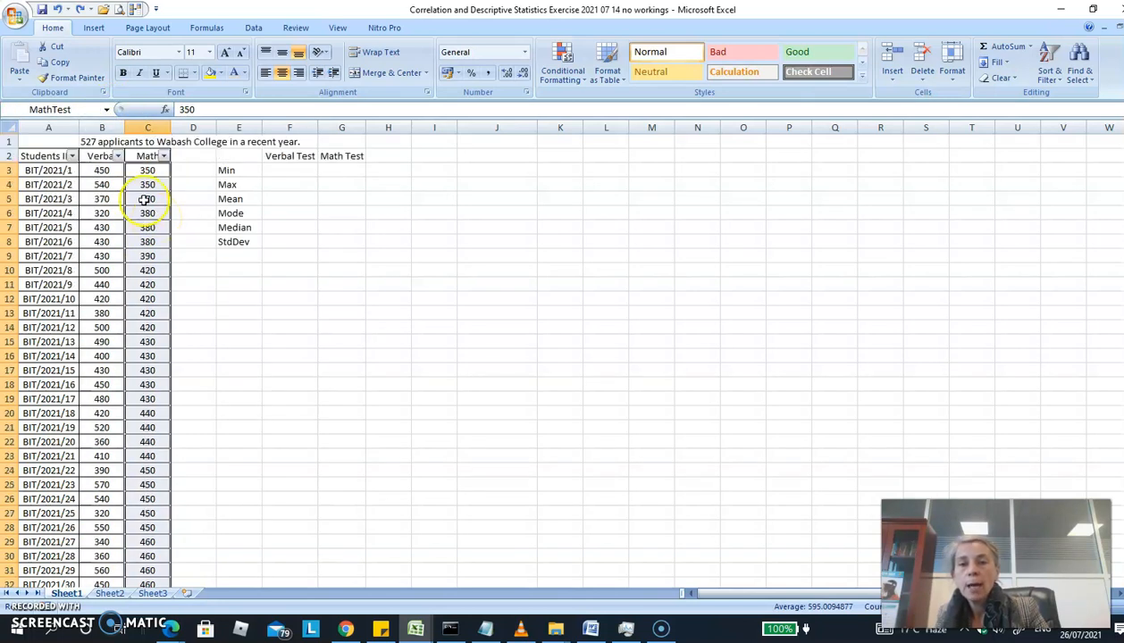
Calculate the minimum Verbal Test score in F3 with =MIN(VerbalTest) and check the formula.
click(104, 169)
click(298, 171)
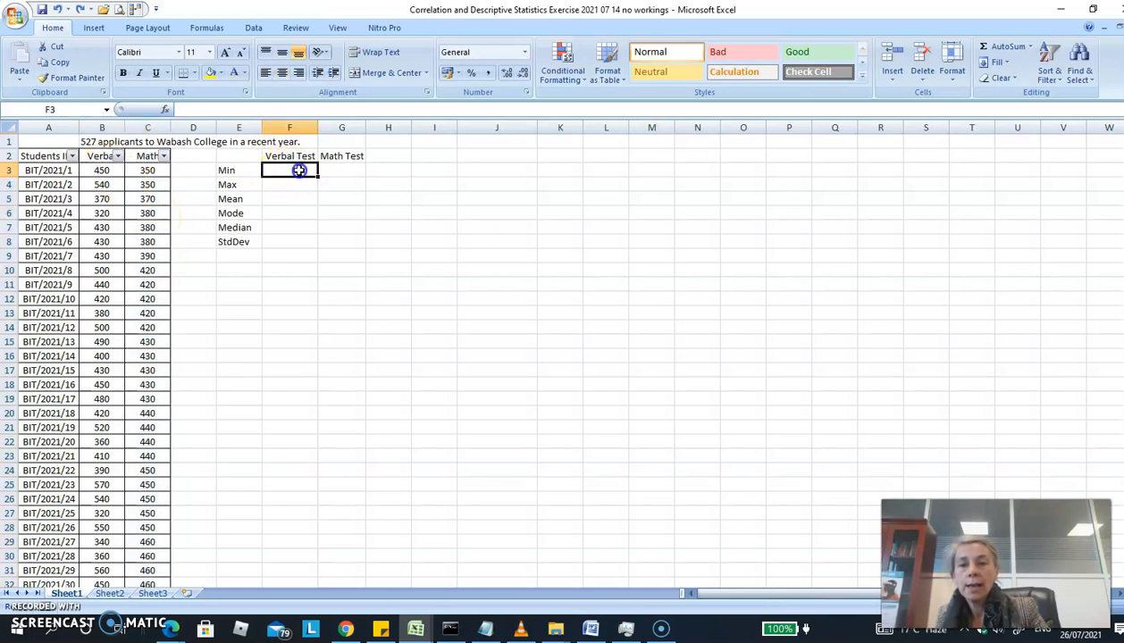
text(=min)
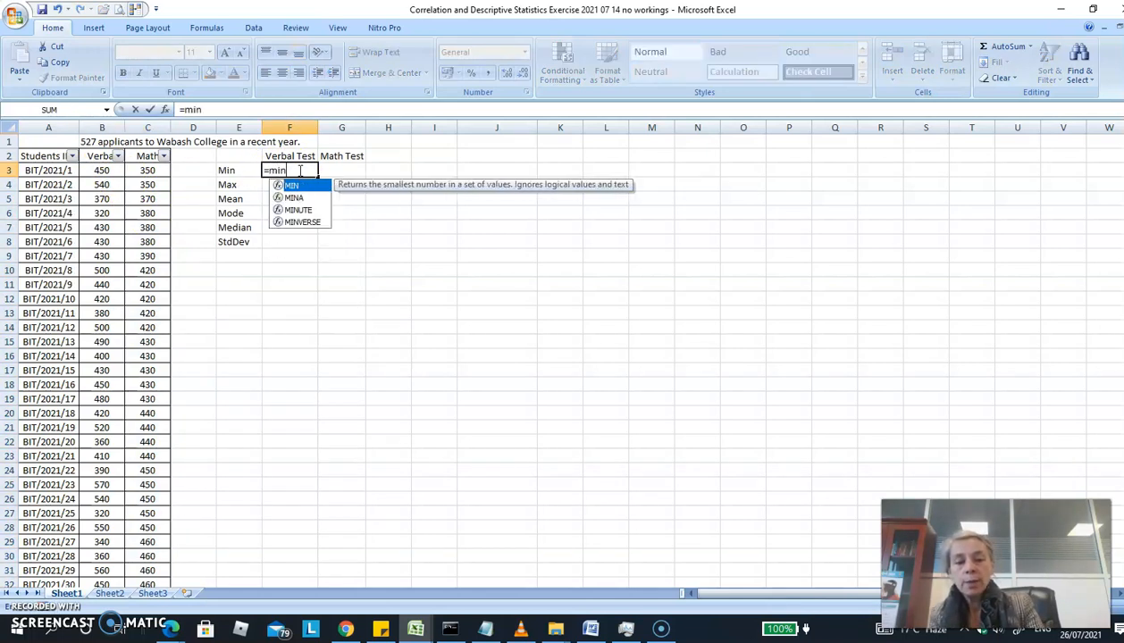
text((Ver)
key(Tab)
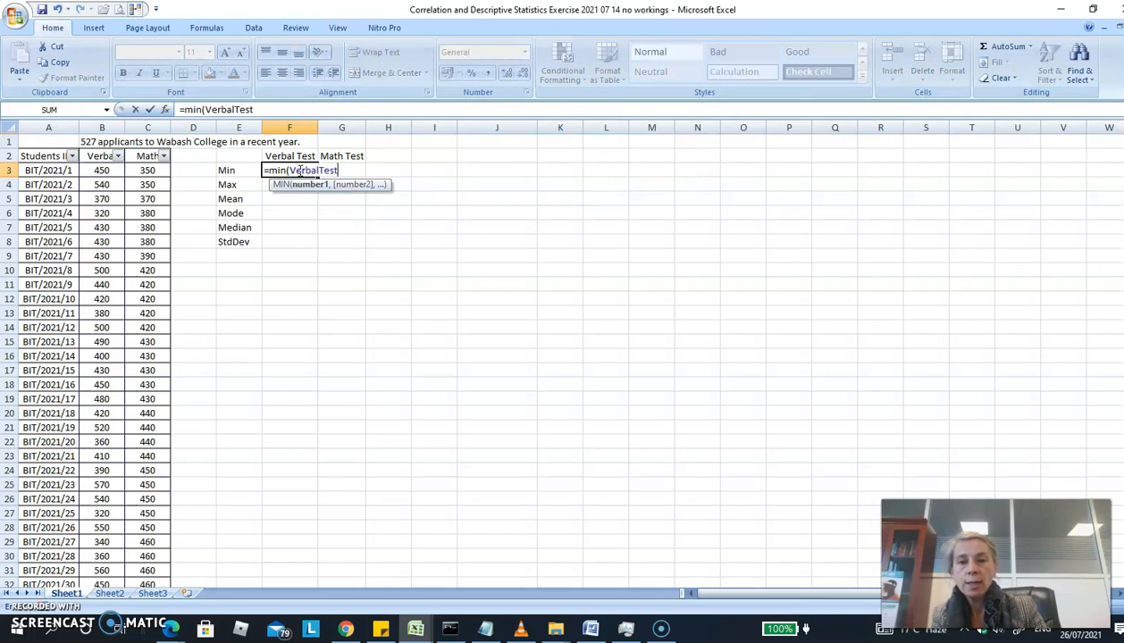
text())
key(Return)
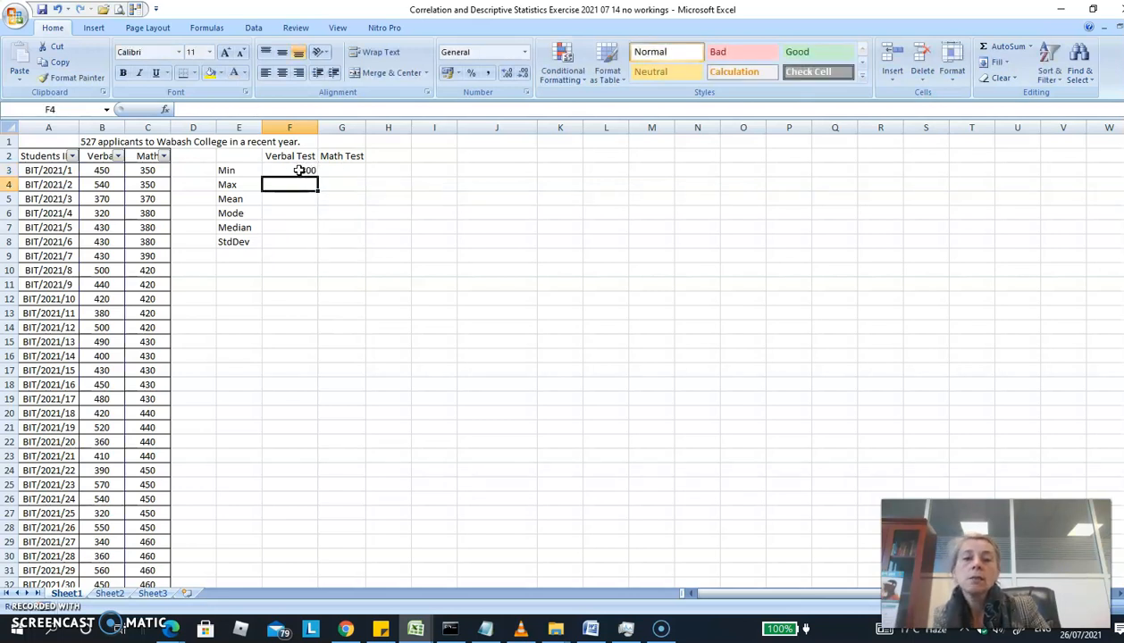
click(312, 171)
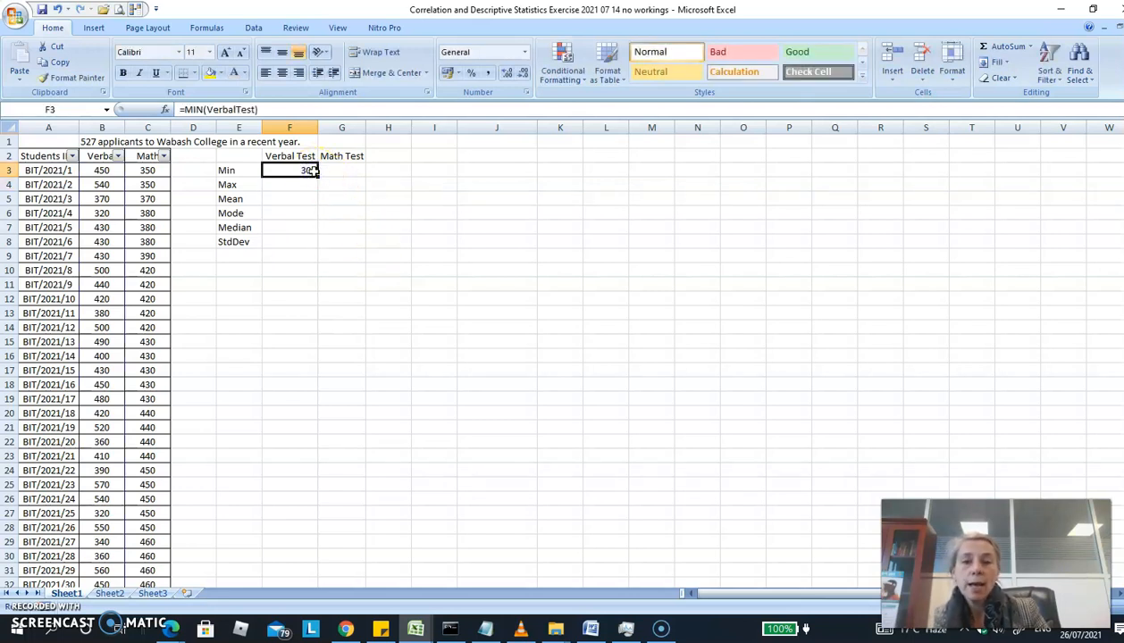
Calculate the maximum Verbal Test score in F4 with =MAX(VerbalTest).
click(305, 186)
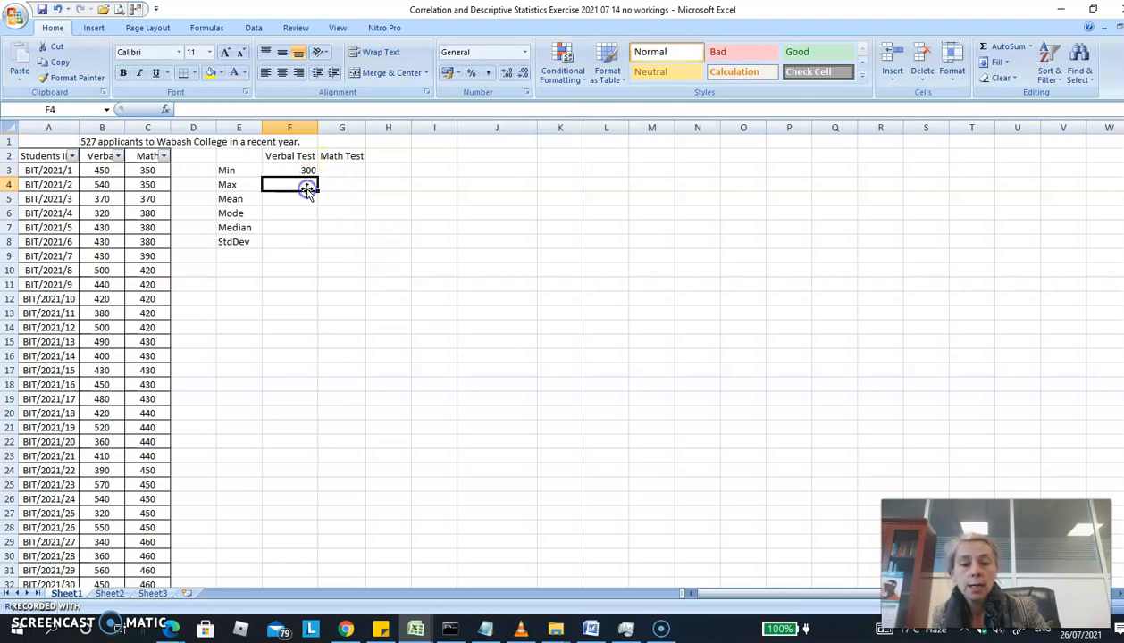
text(=)
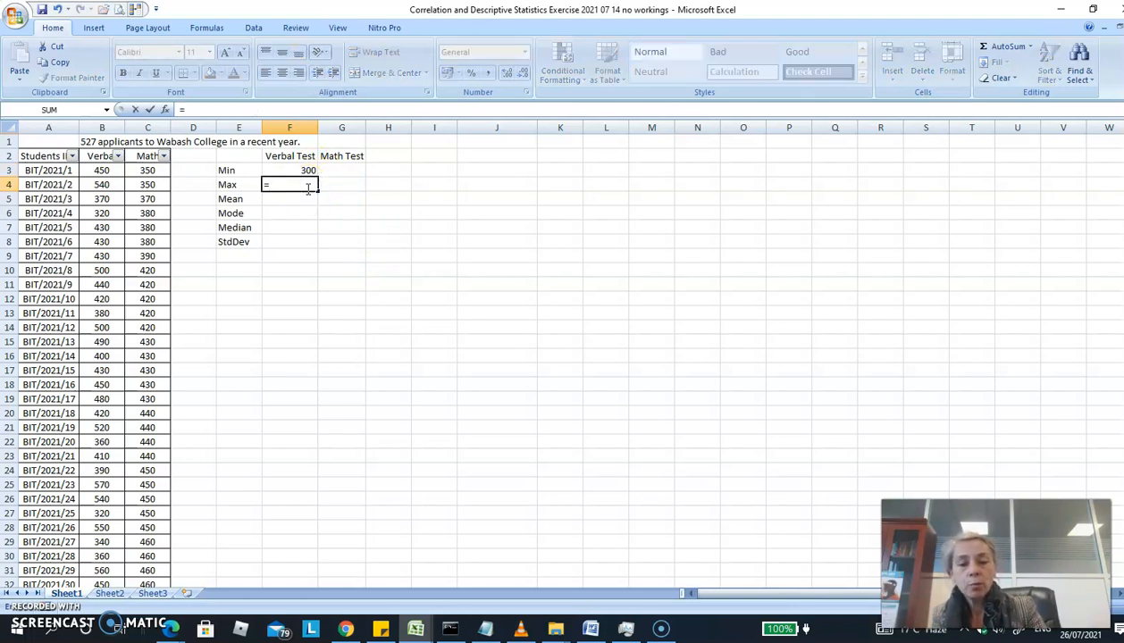
text(max(ver)
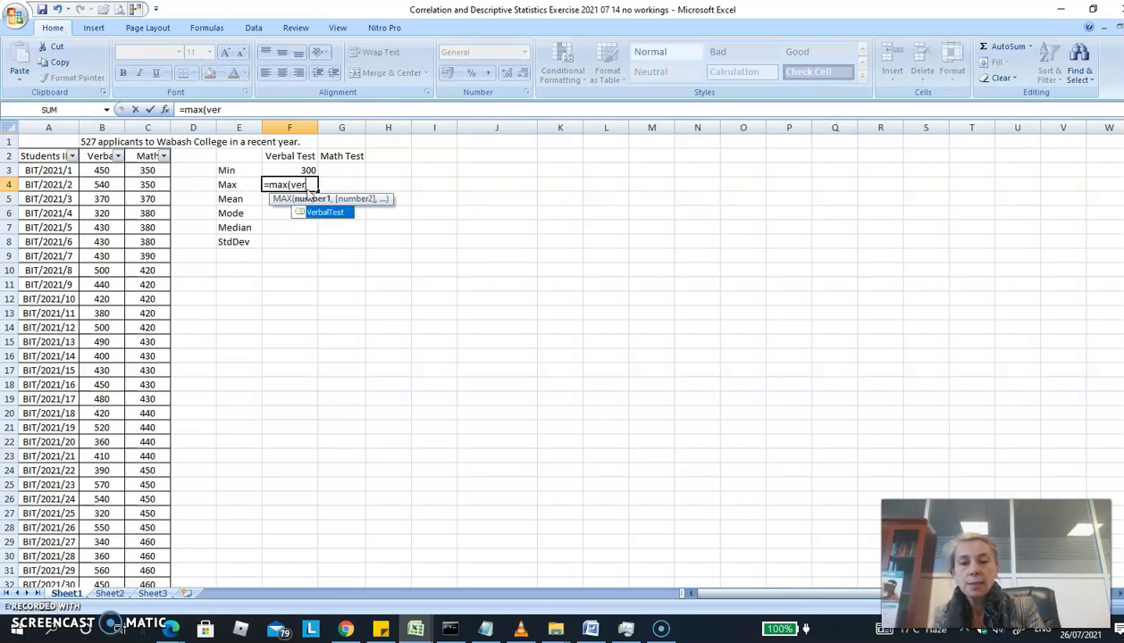
key(Tab)
text())
key(Return)
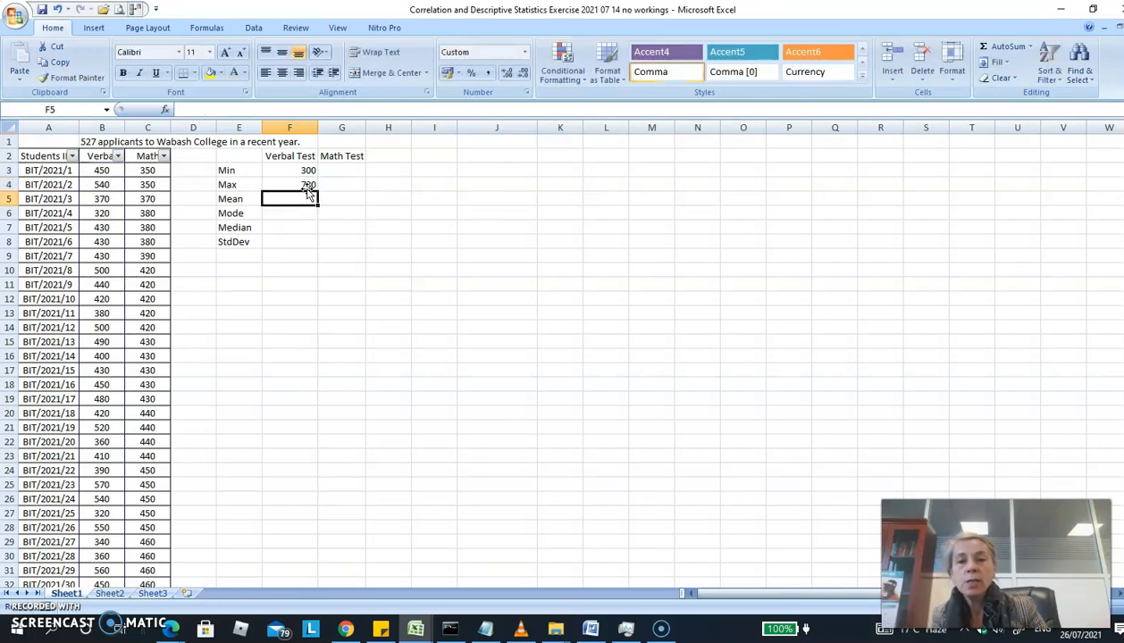
Try to calculate the Verbal Test mean in F5 with =mean(VerbalTest).
text(=)
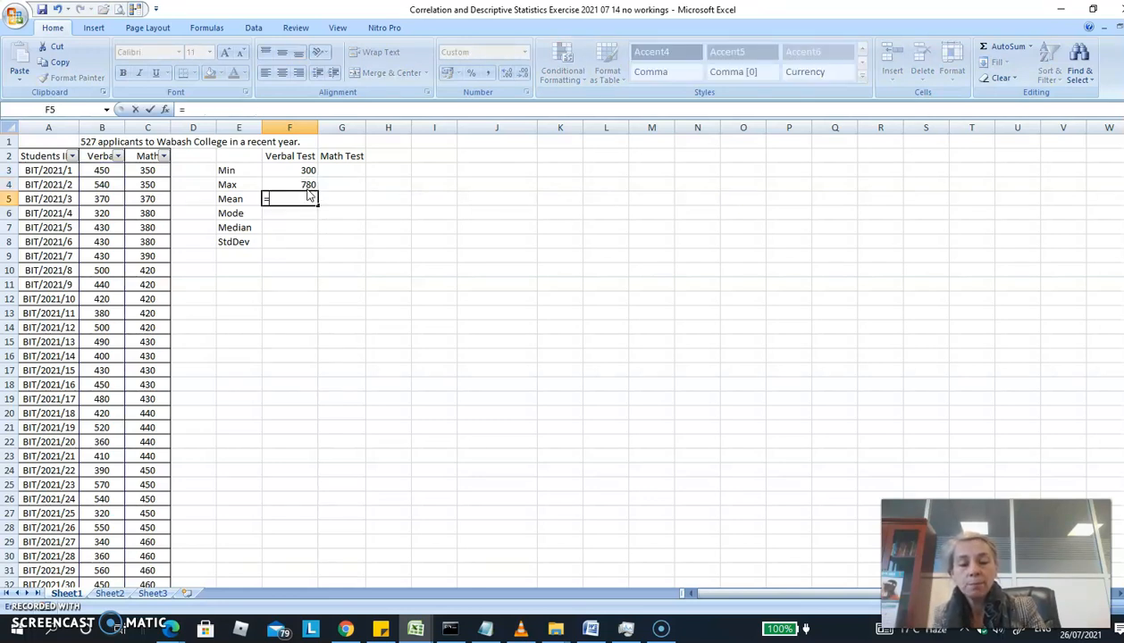
text(mean(Ver)
key(Tab)
text())
key(Return)
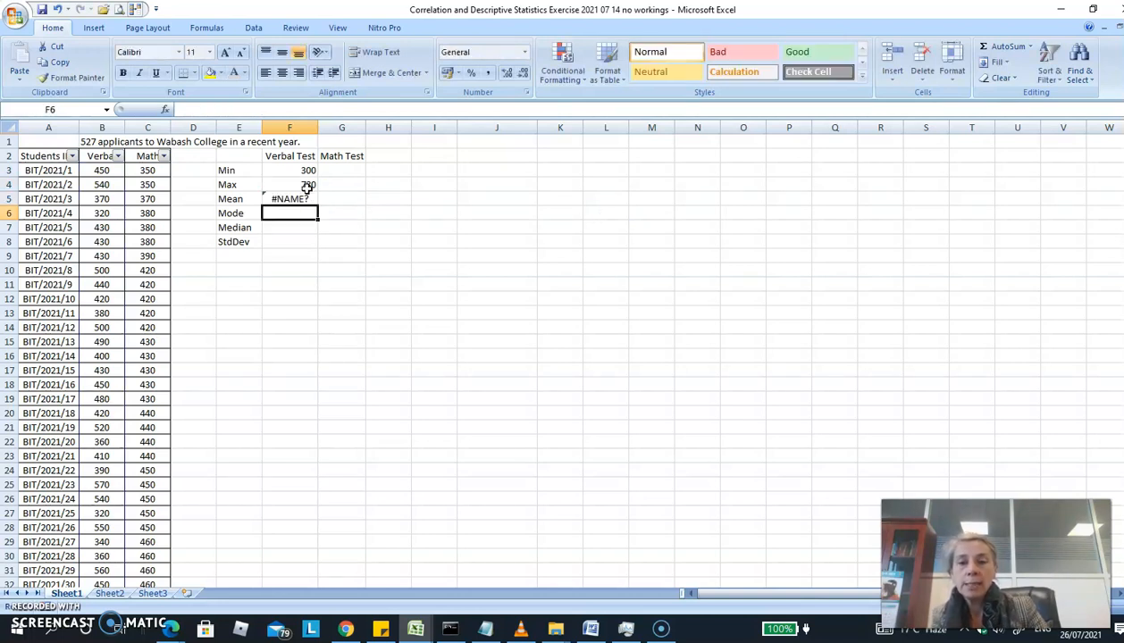
Correct the Mean formula in F5 by replacing the function name mean with AVERAGE.
key(Up)
key(F2)
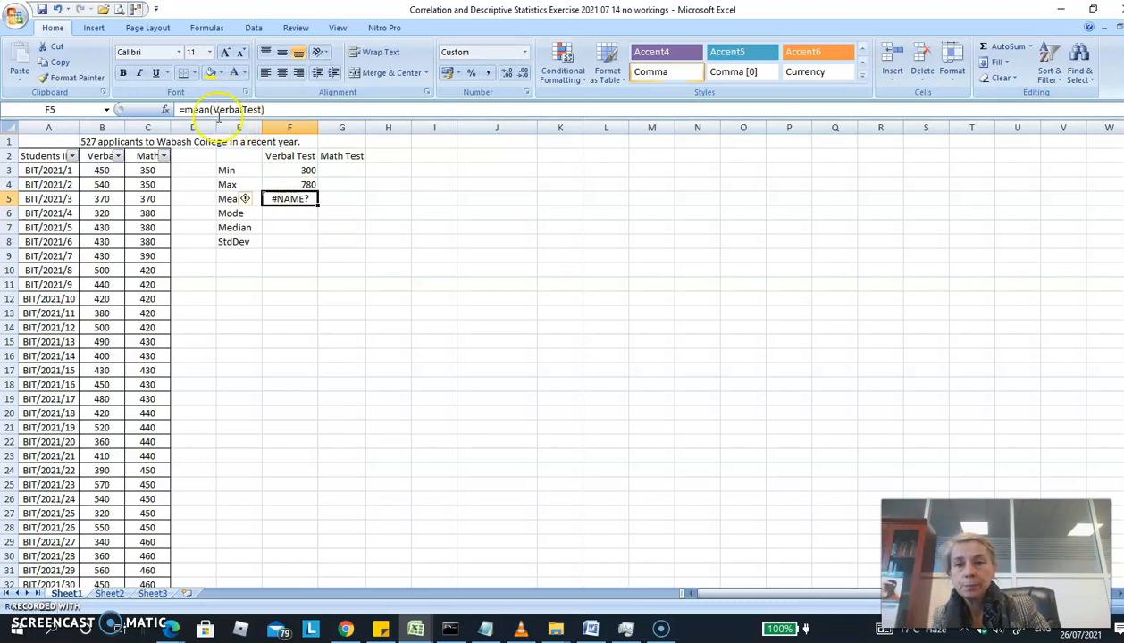
click(210, 109)
key(BackSpace)
key(BackSpace)
key(BackSpace)
key(BackSpace)
text(average)
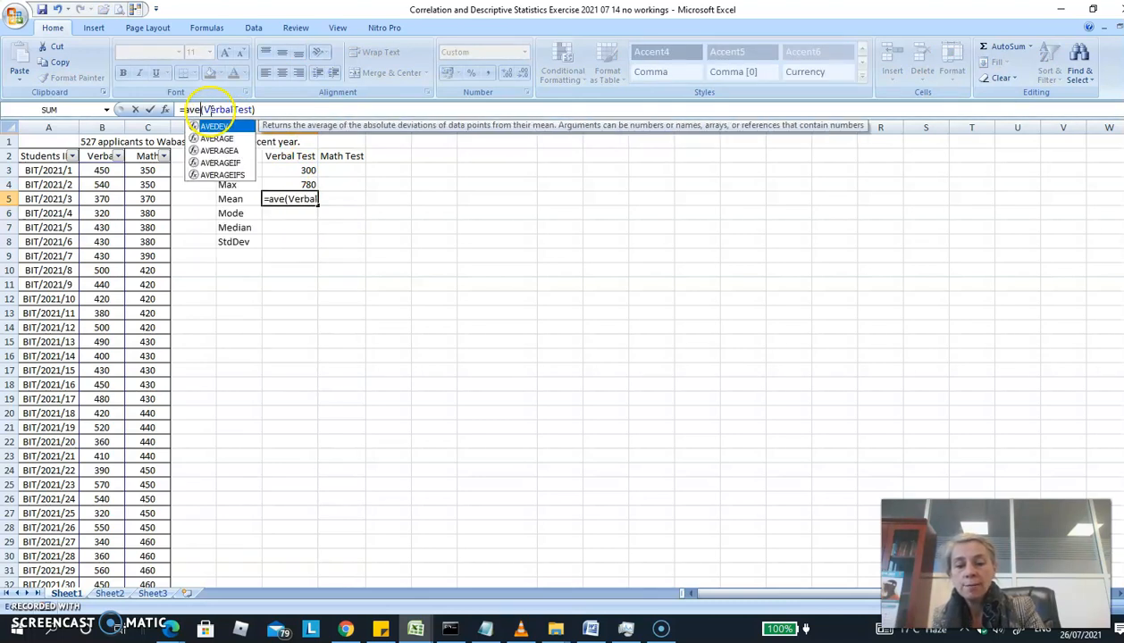
key(Return)
Calculate the mode of the Verbal Test scores in F6 with =MODE(VerbalTest).
text(=mode(Ver)
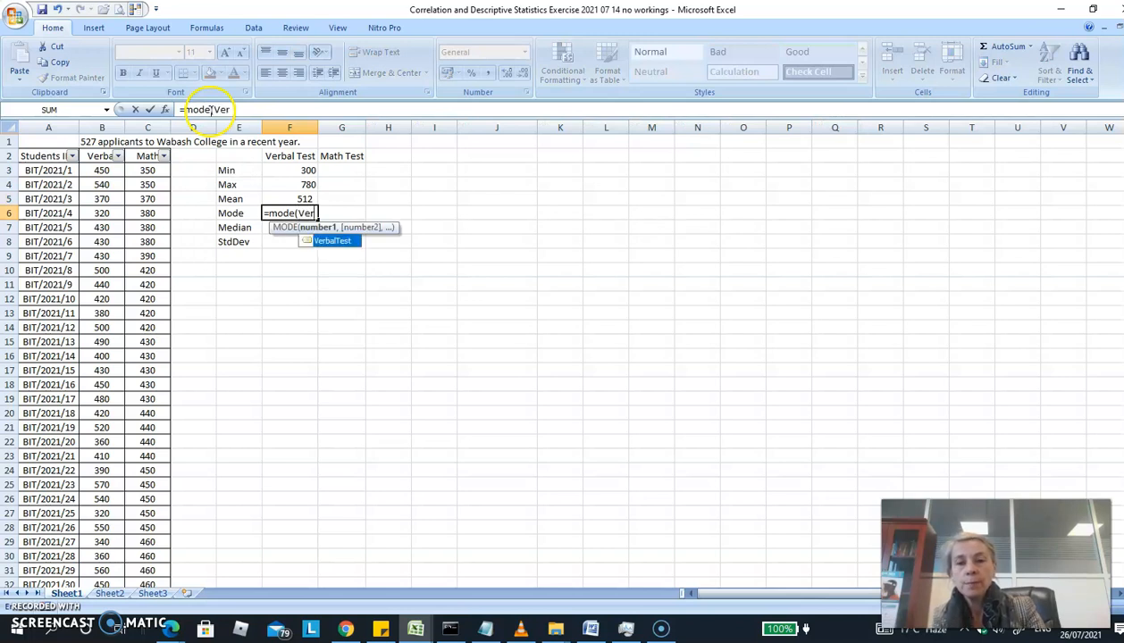
key(Tab)
text())
key(Return)
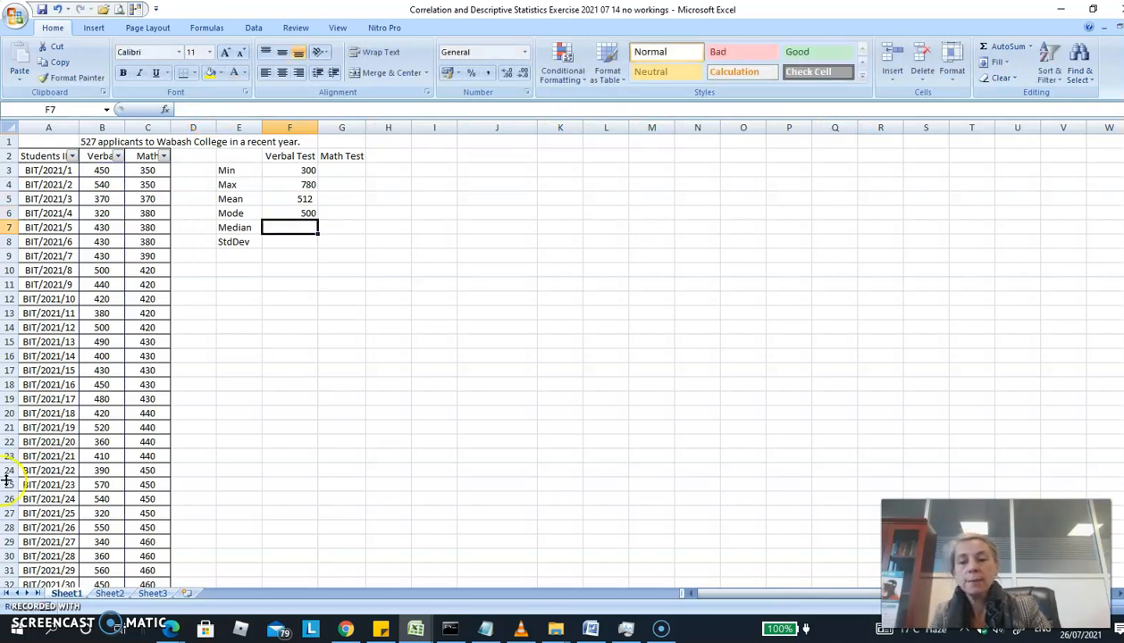
Calculate the median of the Verbal Test scores in F7 with =MEDIAN(VerbalTest).
text(=medi)
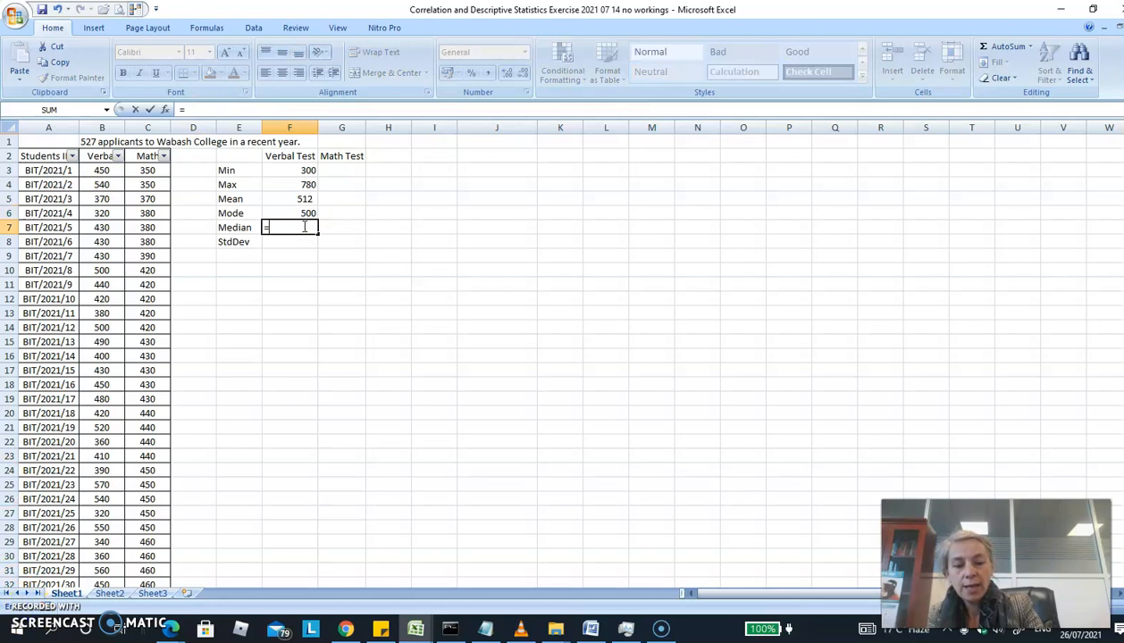
key(Tab)
text(Ve)
key(Tab)
text())
key(Return)
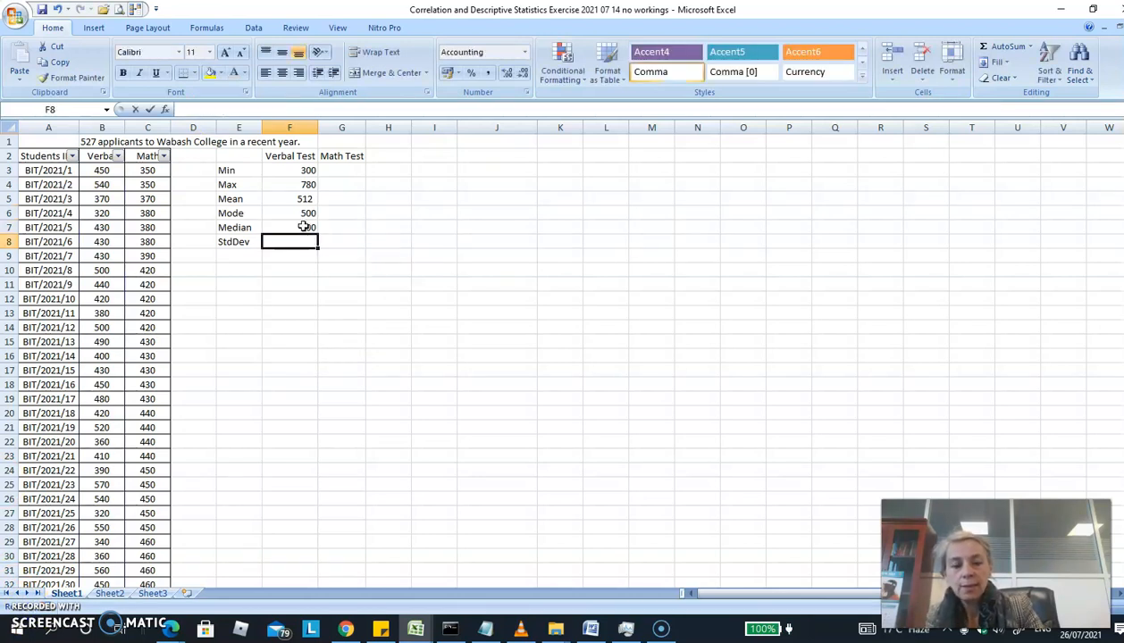
Calculate the standard deviation of the Verbal Test scores in F8 with =STDEV(VerbalTest).
text(=std)
key(Tab)
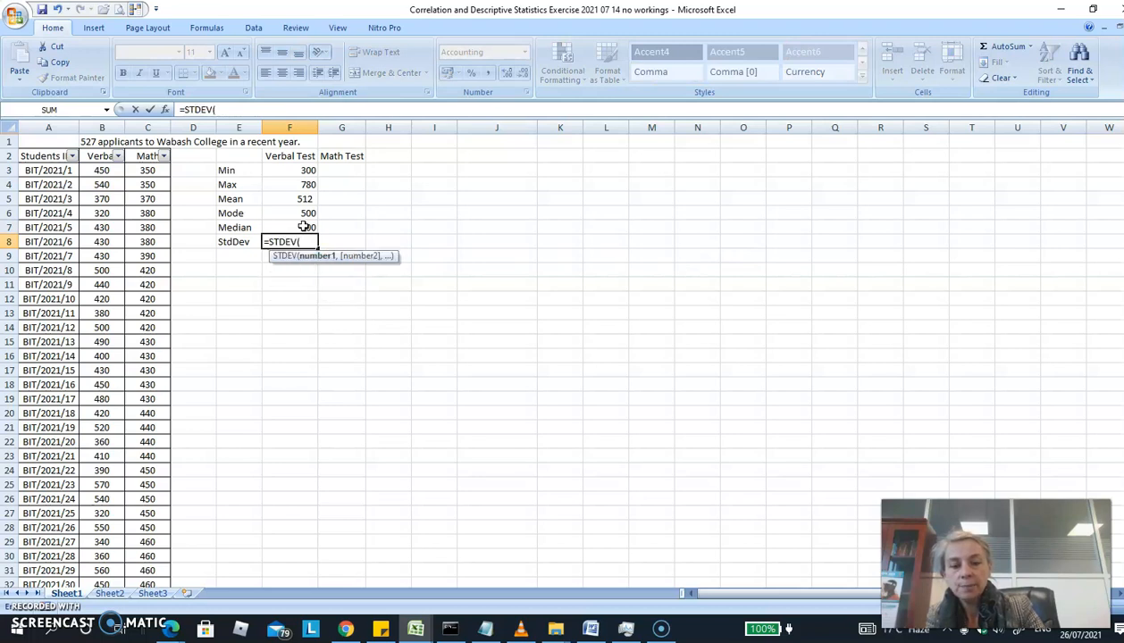
text(Ver)
key(Tab)
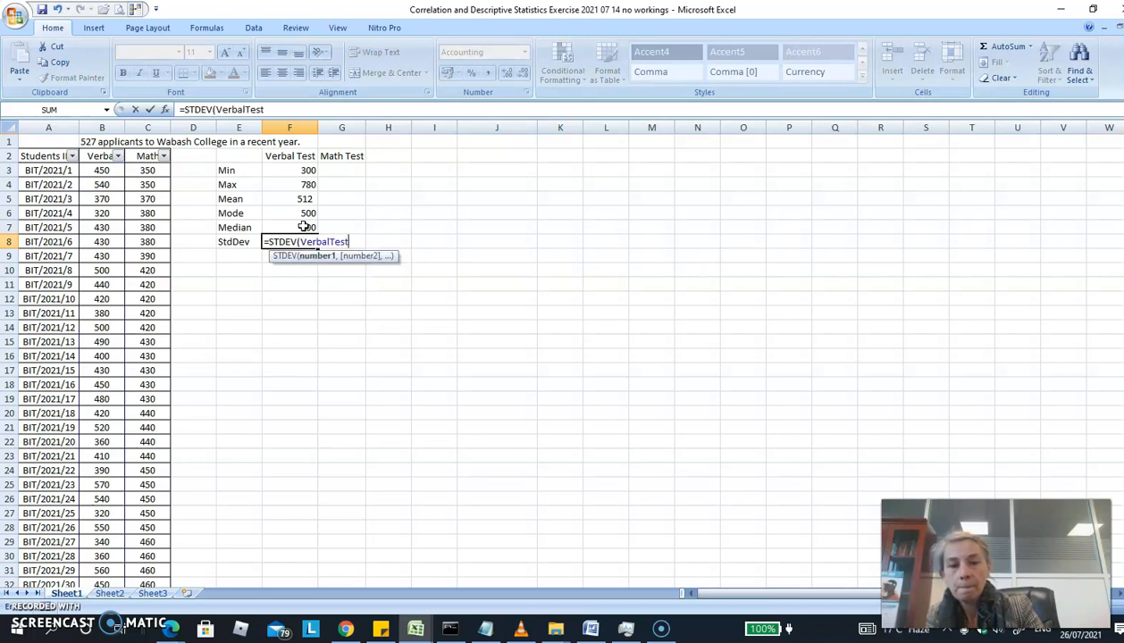
text())
key(Return)
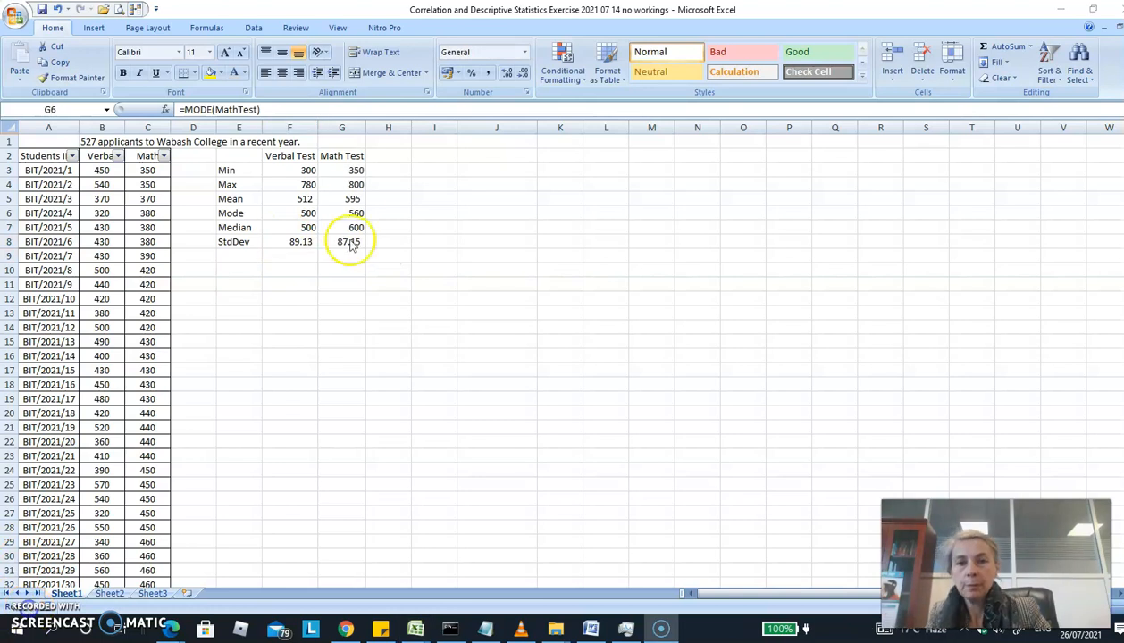
Review the Math Test formulas in G3:G8 that use the MathTest named range.
click(353, 170)
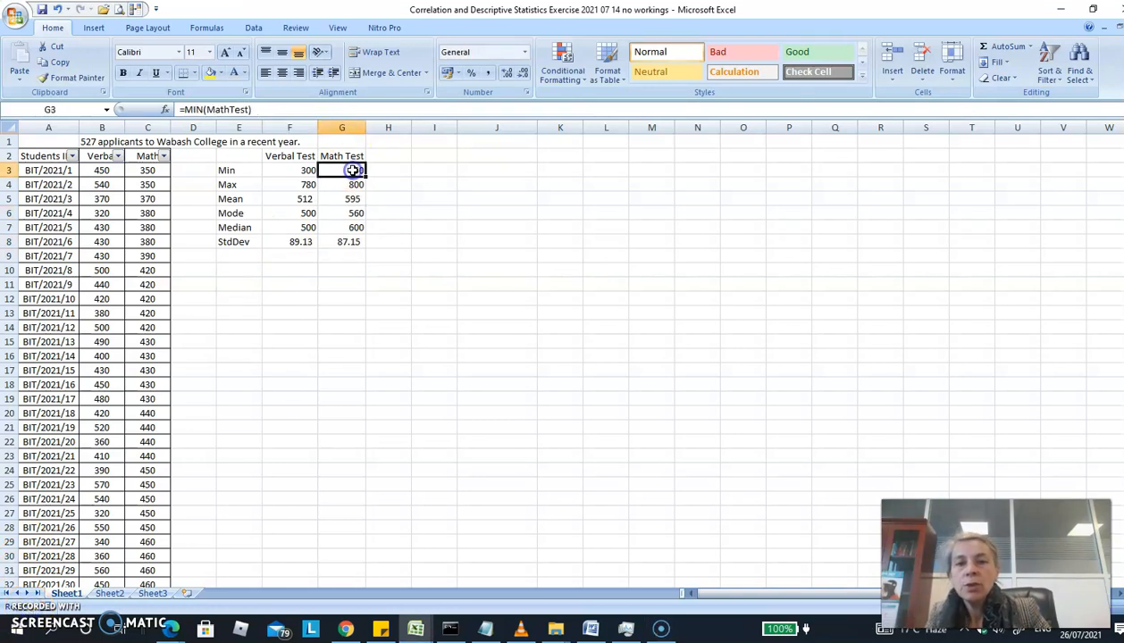
key(Down)
key(Up)
key(Down)
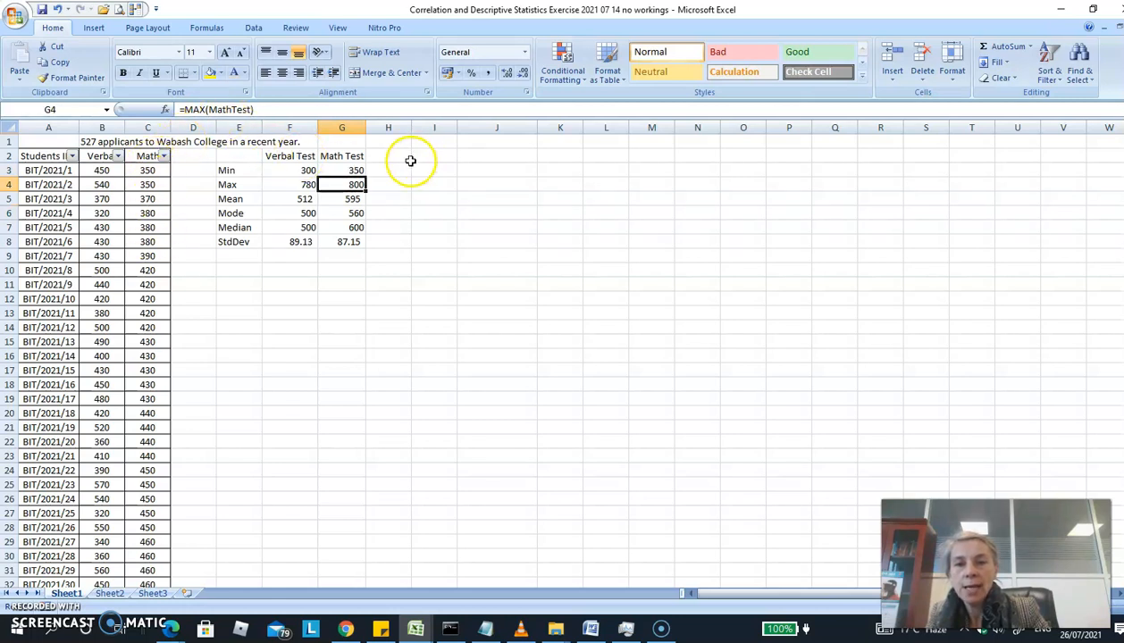
key(Down)
key(Down)
key(Down)
key(Down)
key(Up)
key(Up)
key(Up)
key(Up)
key(Up)
key(Down)
key(Down)
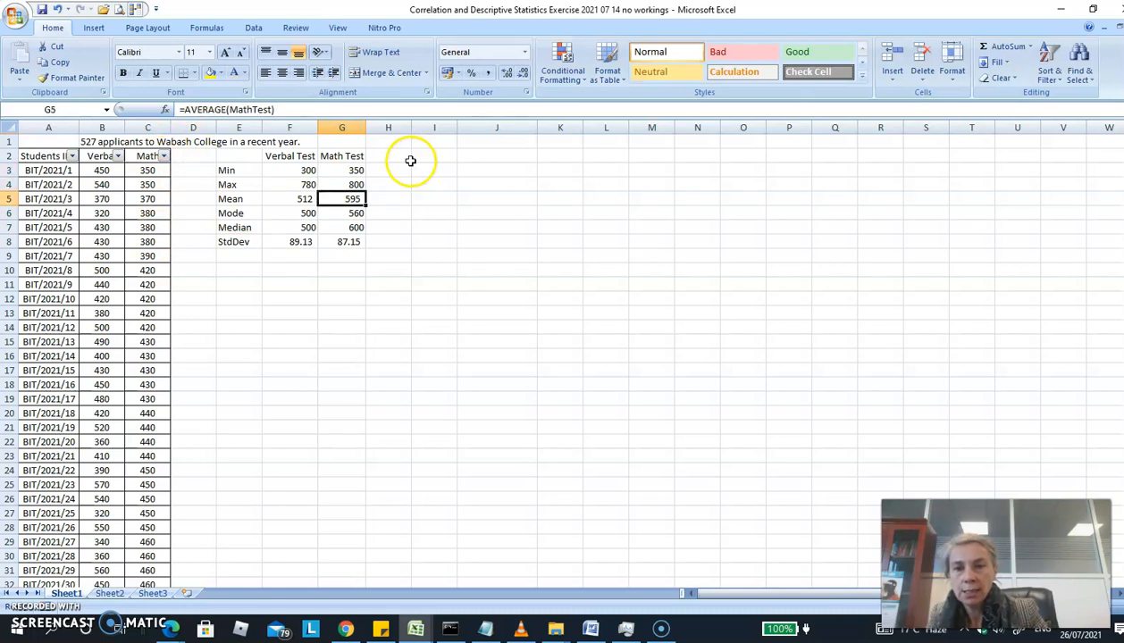
Compare the mean, mode and median of the Verbal Test in F5:F7 with those of the Math Test in G5:G7.
key(Left)
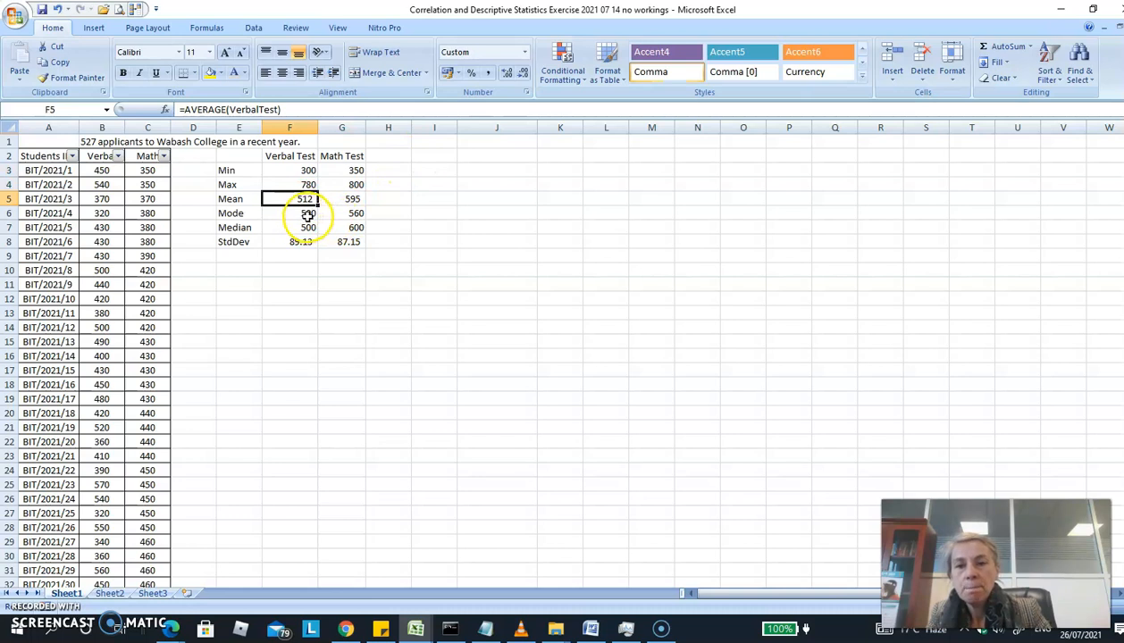
drag(307, 205, 304, 225)
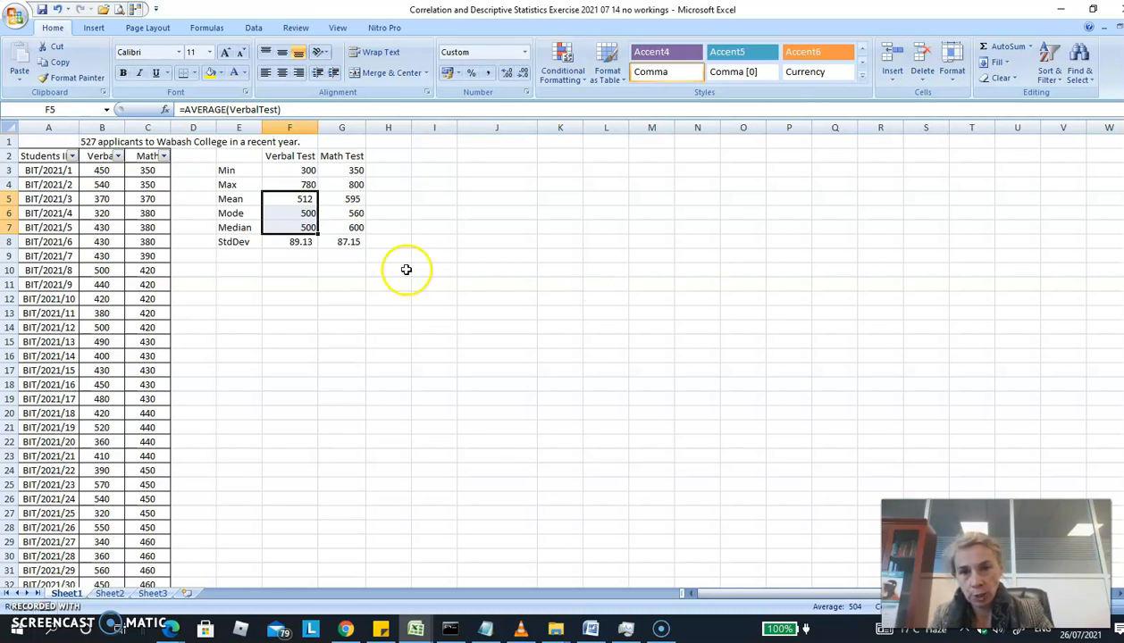
click(354, 199)
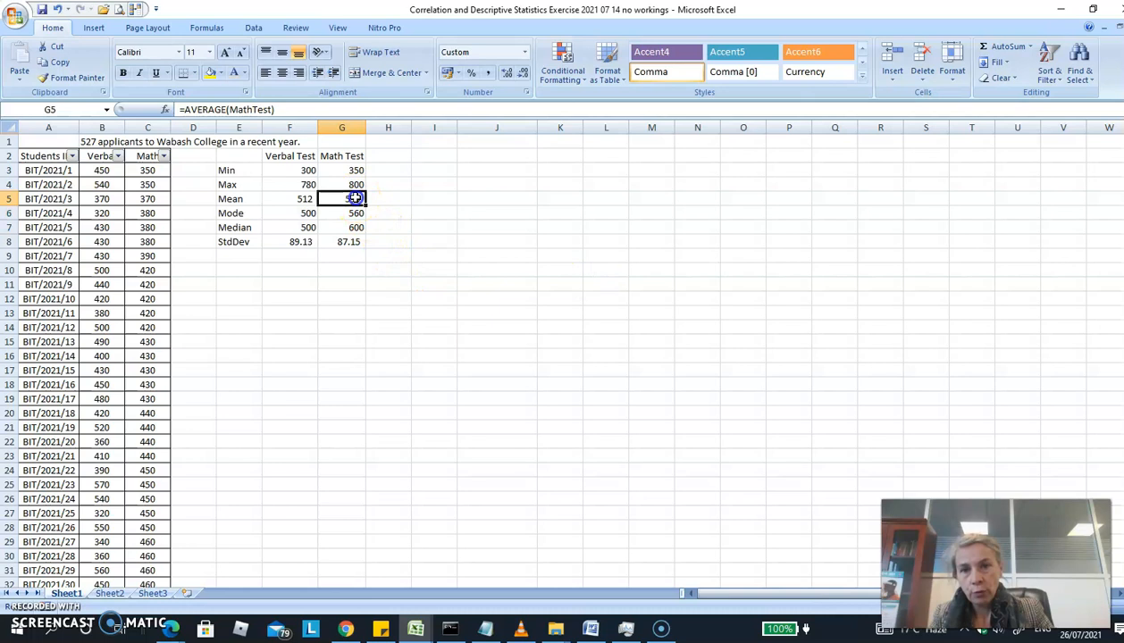
key(shift+Down)
key(shift+Down)
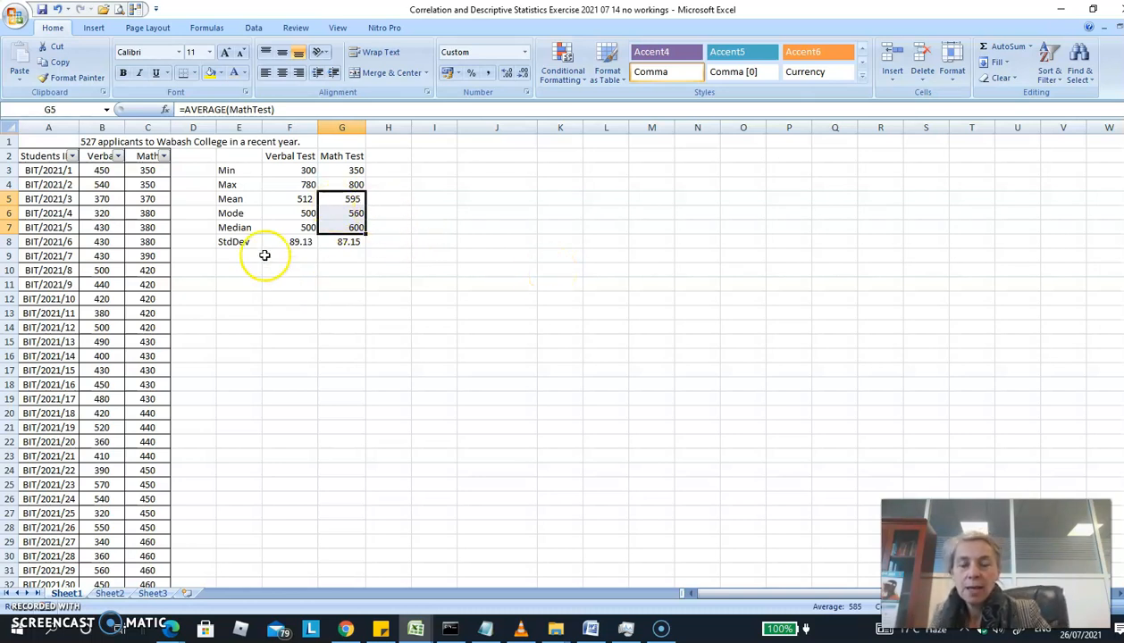
click(292, 298)
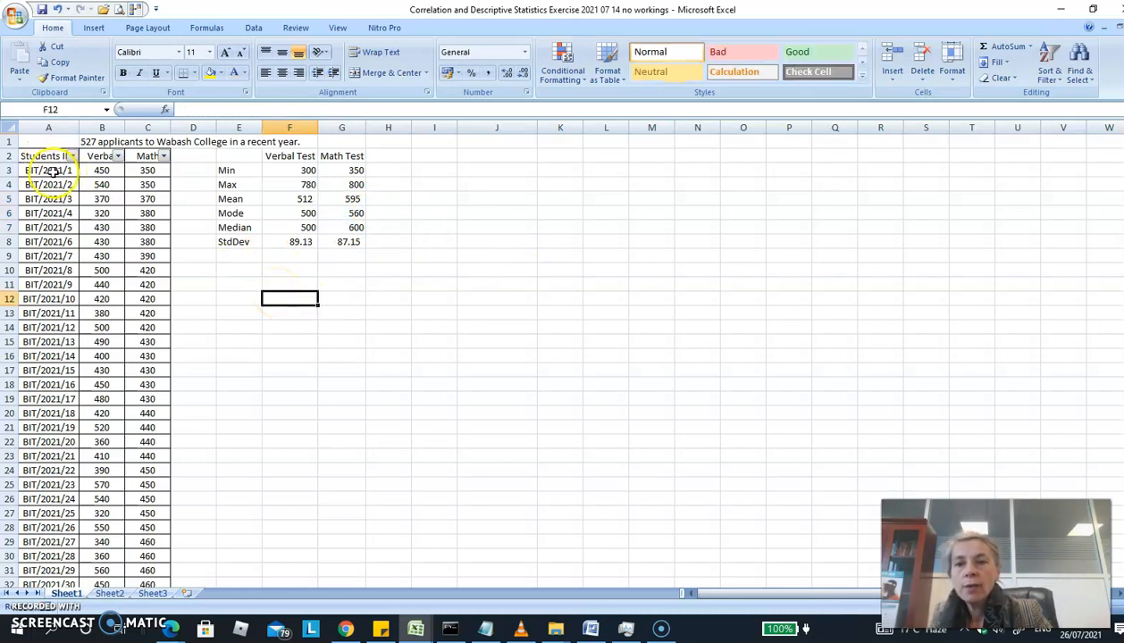
Insert a markers-only scatter chart of the Verbal scores against the student IDs from A2:B529.
click(46, 157)
drag(47, 157, 109, 636)
key(shift+Page_Up)
key(shift+Page_Up)
key(shift+Page_Up)
key(shift+Page_Up)
key(shift+Page_Up)
key(shift+Page_Up)
key(shift+Page_Up)
key(shift+Page_Up)
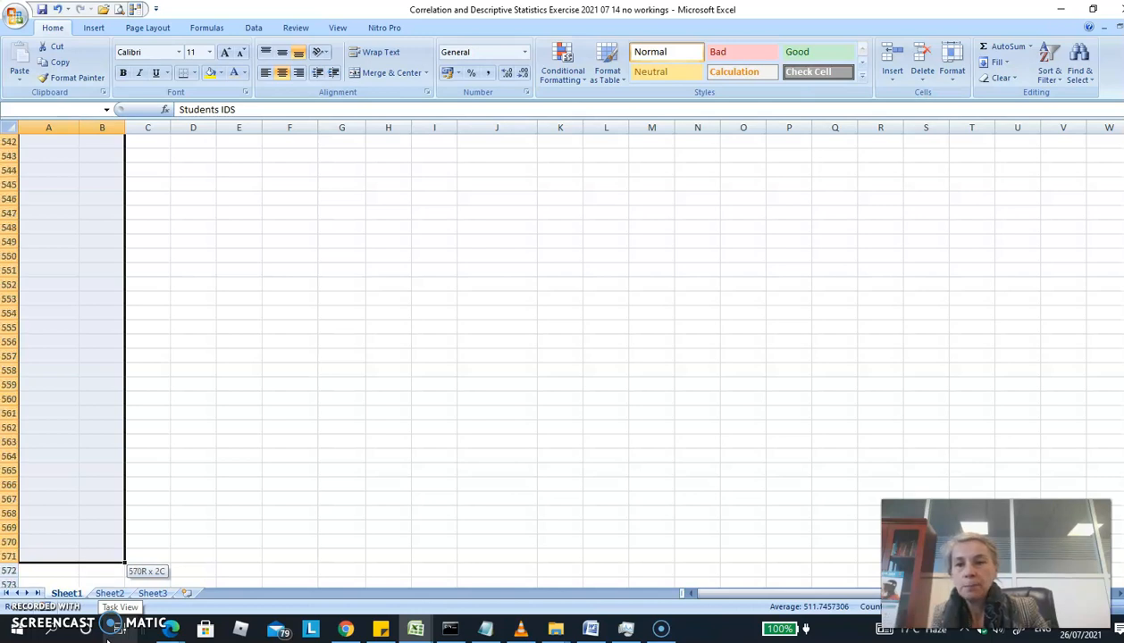
key(shift+Up)
key(shift+Up)
key(shift+Up)
key(shift+Up)
key(shift+Up)
key(shift+Up)
key(shift+Up)
key(shift+Up)
key(shift+Up)
key(shift+Up)
key(shift+Up)
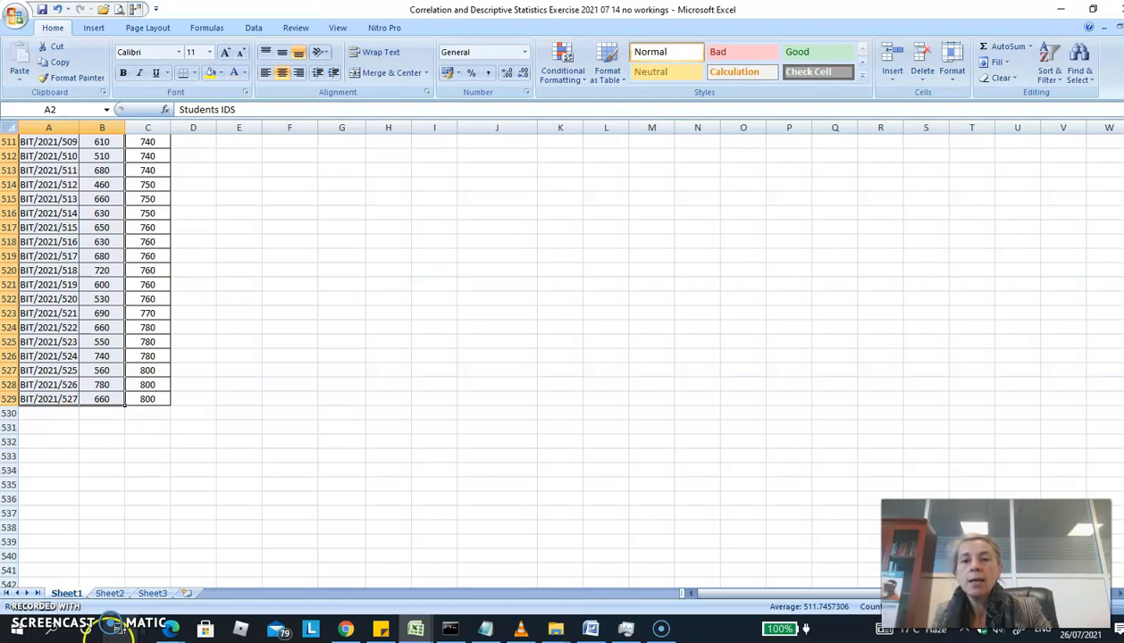
click(94, 28)
scroll(391, 204, up, 20)
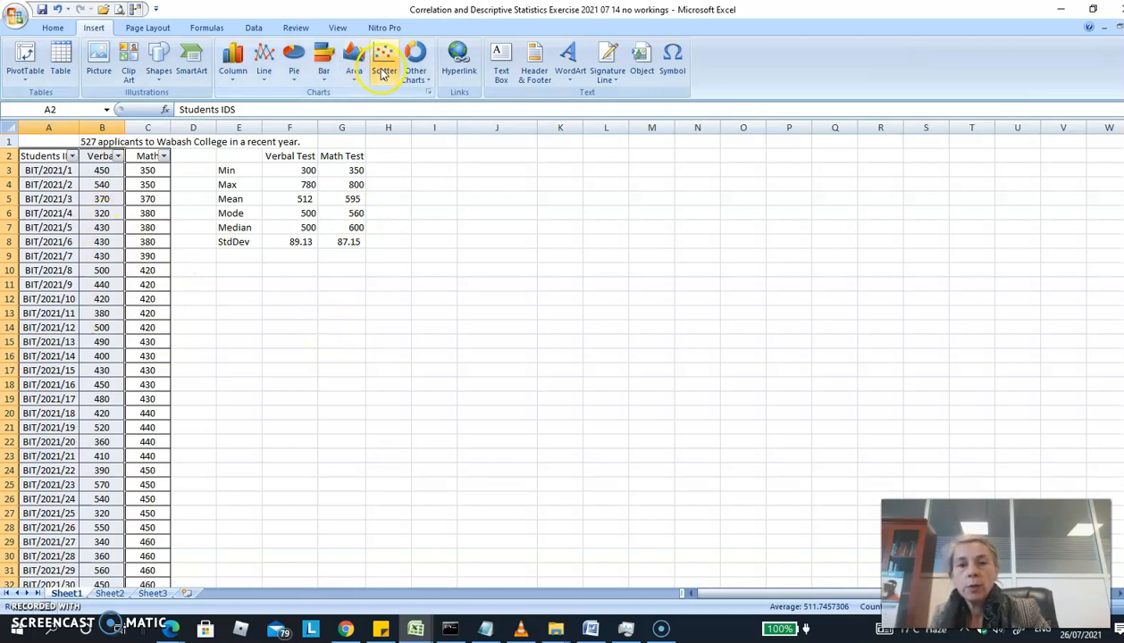
click(382, 55)
click(389, 114)
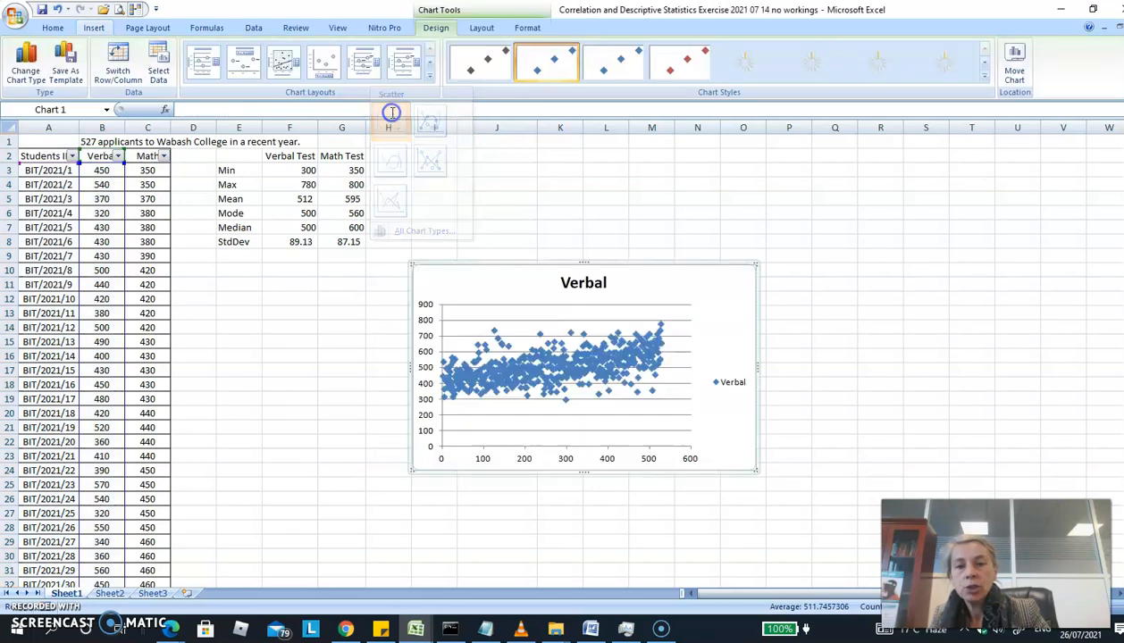
Move the Verbal chart below the statistics table, enlarge it to about column L and row 30, and delete its legend.
drag(555, 275, 370, 299)
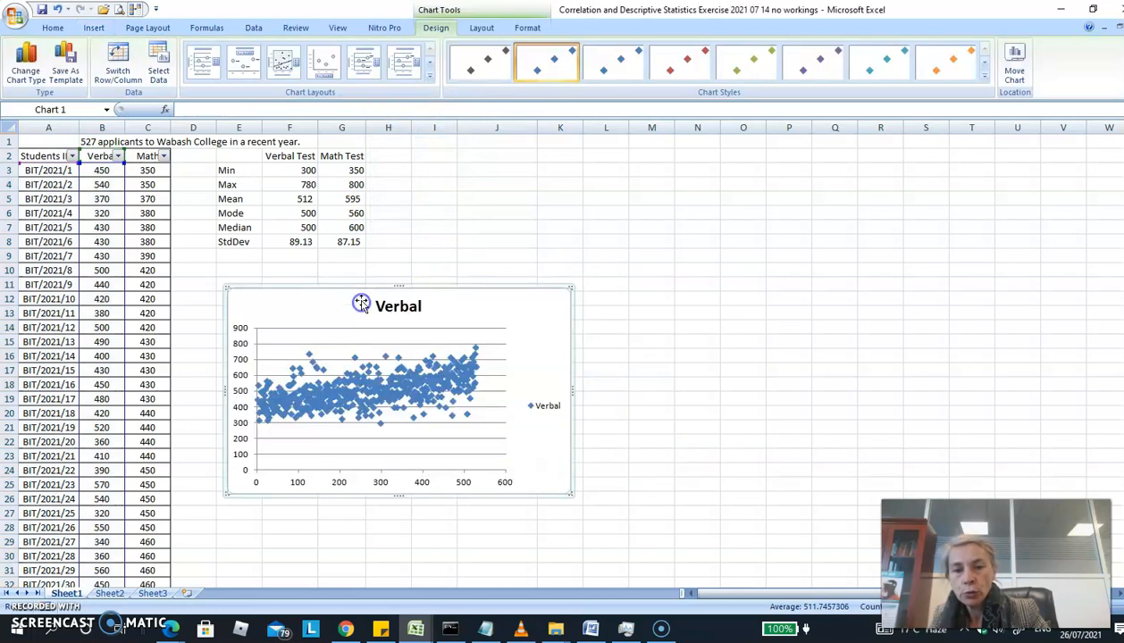
drag(581, 494, 613, 539)
click(596, 430)
key(Delete)
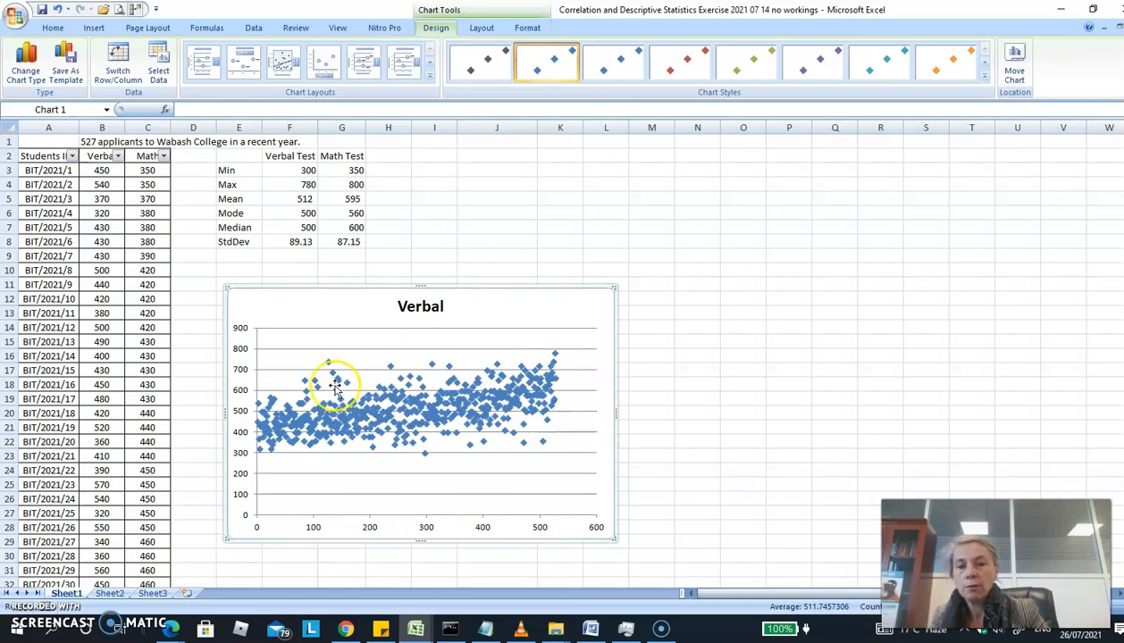
Insert a markers-only scatter chart of the Math scores against the student IDs from A2:A529 and C2:C529.
click(48, 169)
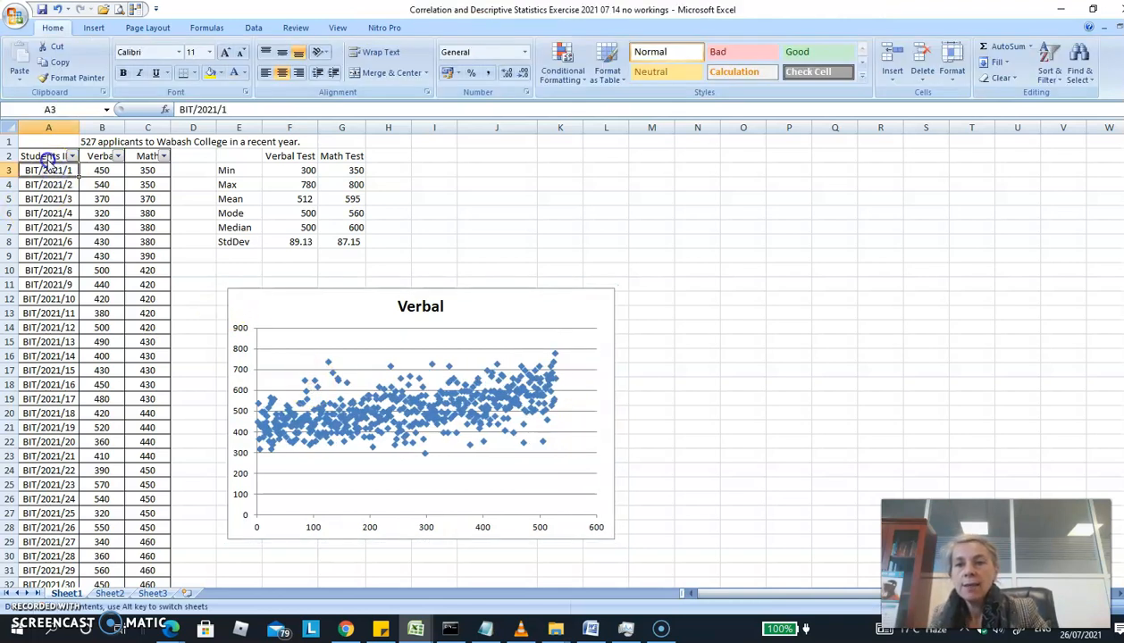
click(47, 157)
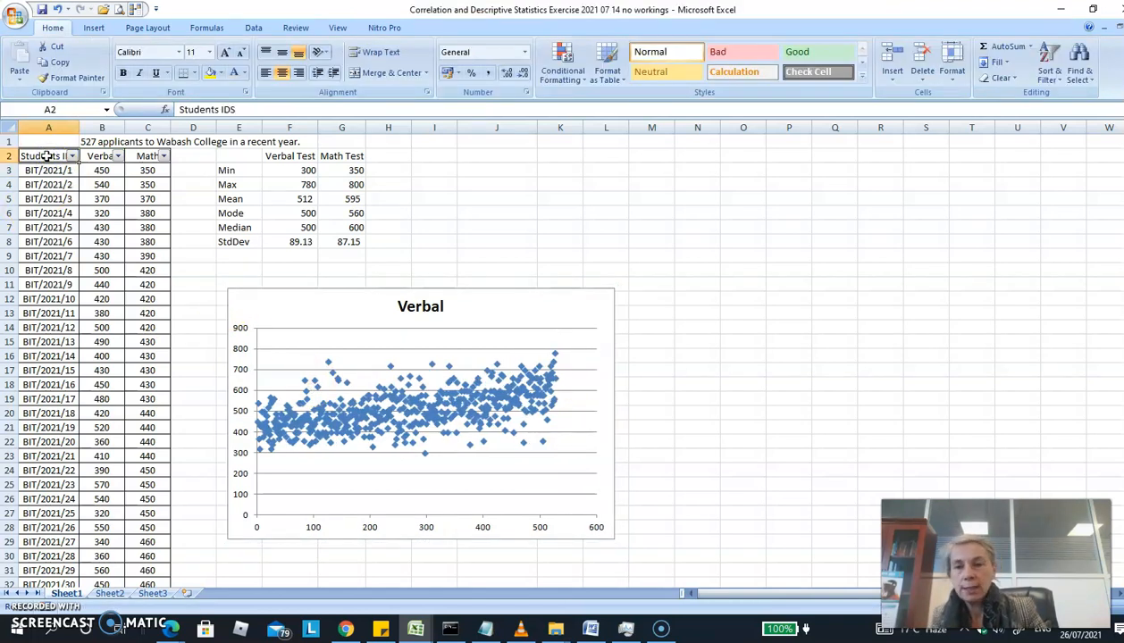
key(shift+Page_Down)
key(shift+Page_Down)
key(shift+Page_Down)
key(shift+Page_Down)
key(shift+Page_Down)
key(shift+Page_Down)
key(shift+Page_Down)
key(shift+Page_Down)
key(shift+Page_Down)
key(shift+Page_Down)
key(shift+Page_Down)
key(shift+Page_Down)
key(shift+Page_Down)
key(shift+Page_Down)
key(shift+Page_Down)
key(shift+Page_Down)
key(shift+Page_Down)
key(shift+Page_Down)
key(shift+Page_Down)
key(shift+Page_Down)
key(shift+Page_Up)
key(shift+Page_Up)
key(shift+Page_Up)
key(shift+Page_Up)
key(shift+Page_Up)
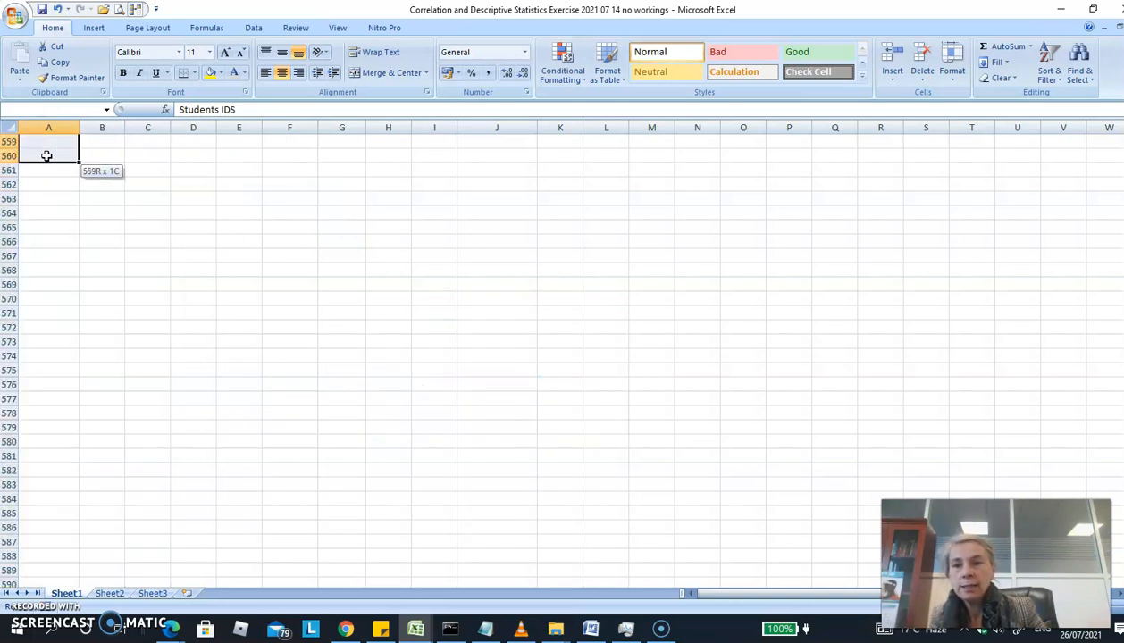
key(shift+Page_Down)
key(shift+Page_Down)
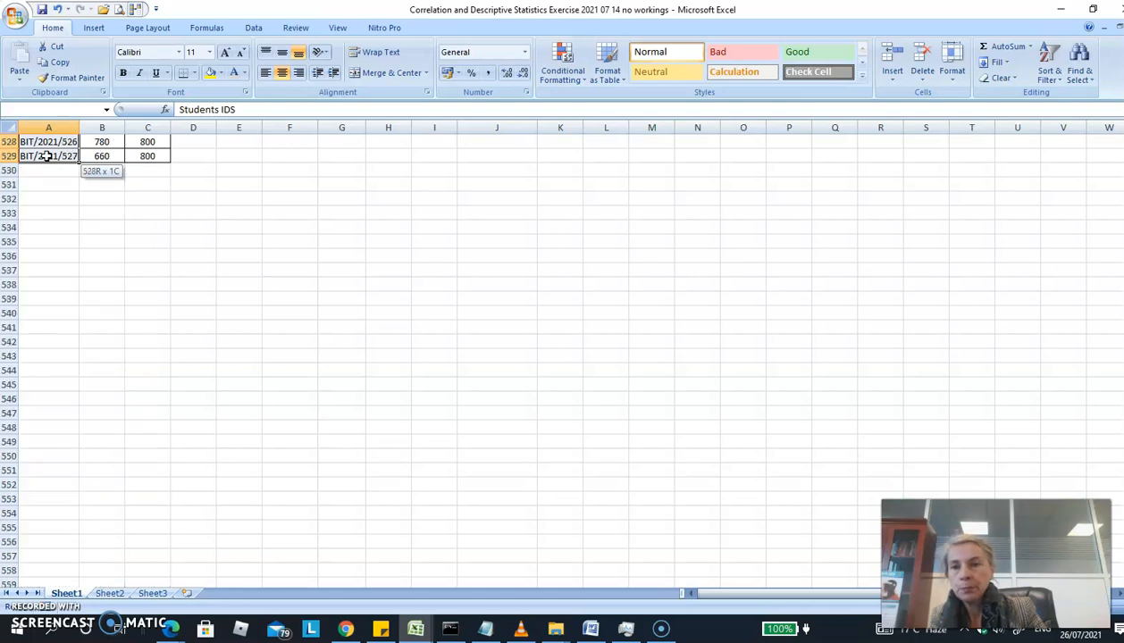
mouse_move(155, 157)
mouse_down()
mouse_move(156, 130)
mouse_move(152, 183)
mouse_move(150, 170)
mouse_up()
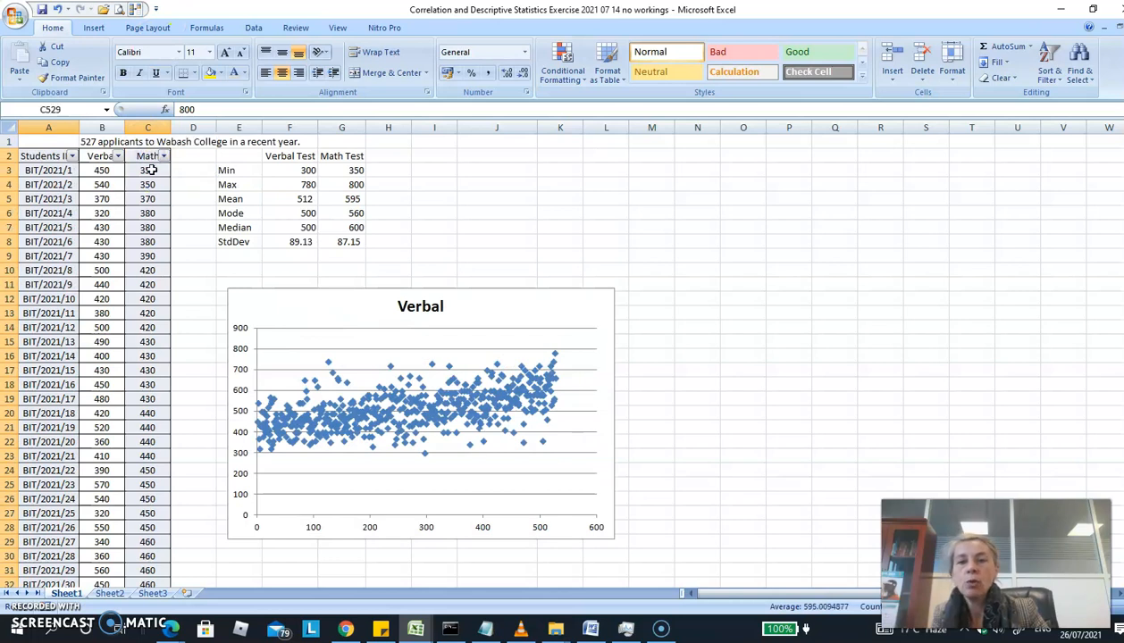
click(101, 32)
click(385, 61)
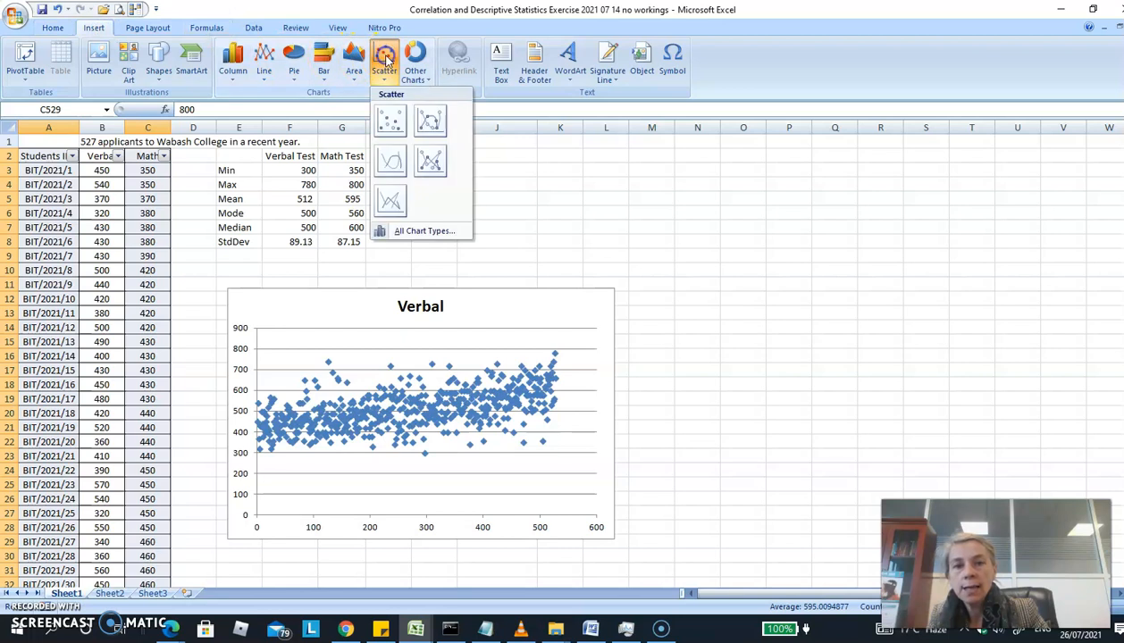
click(391, 120)
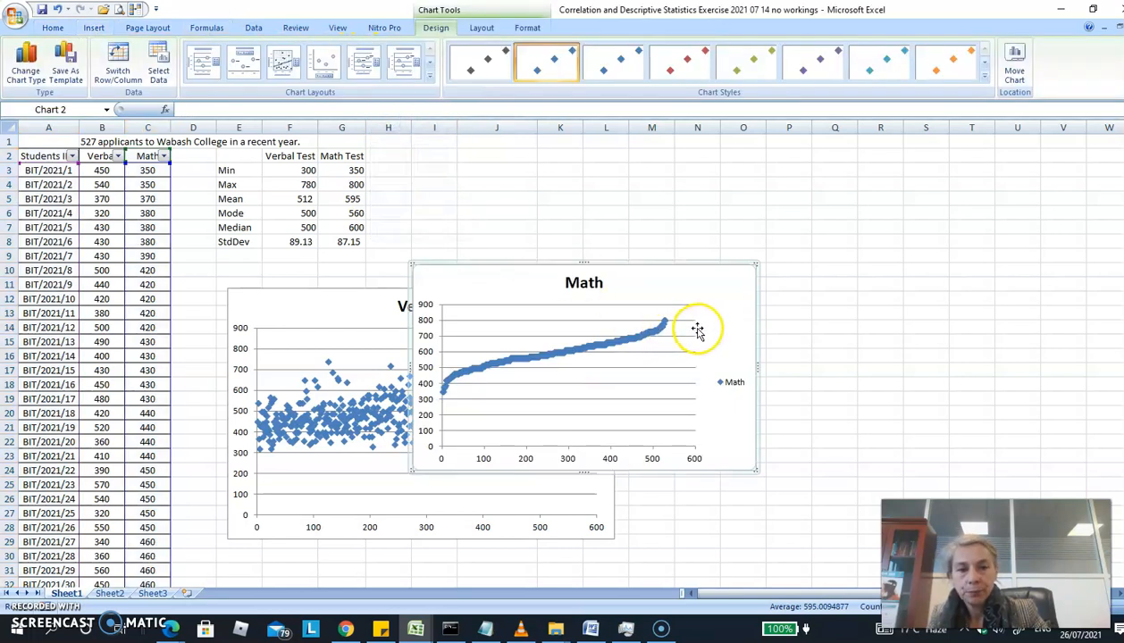
Move the Math chart to the right of the Verbal chart and delete its legend.
mouse_move(715, 285)
mouse_down()
mouse_move(793, 291)
mouse_move(941, 343)
mouse_up()
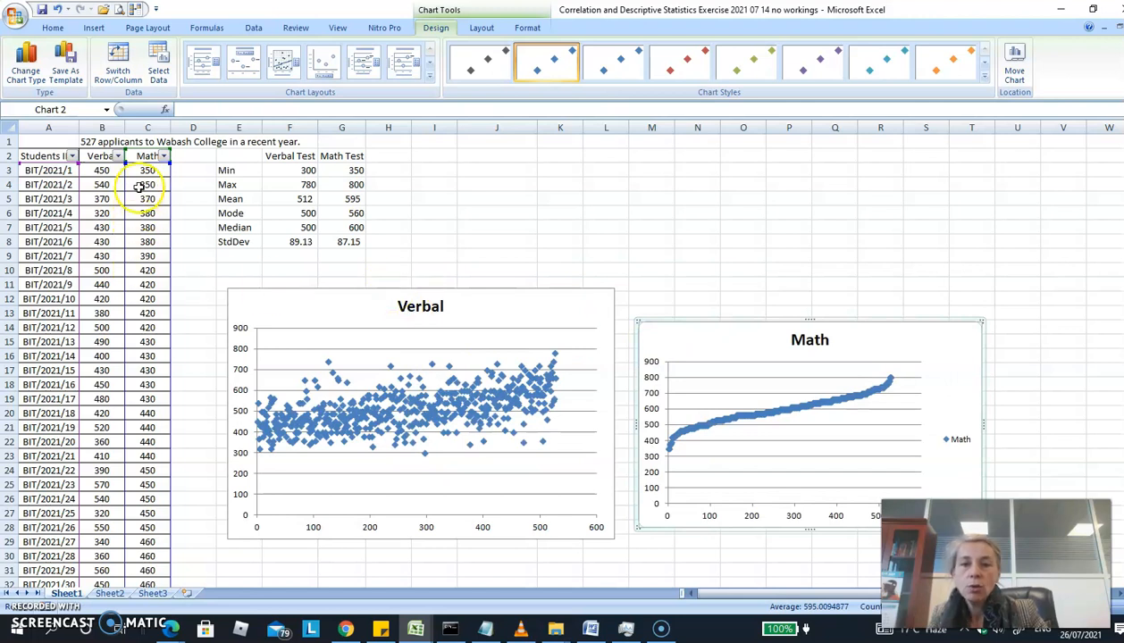
click(722, 430)
click(956, 445)
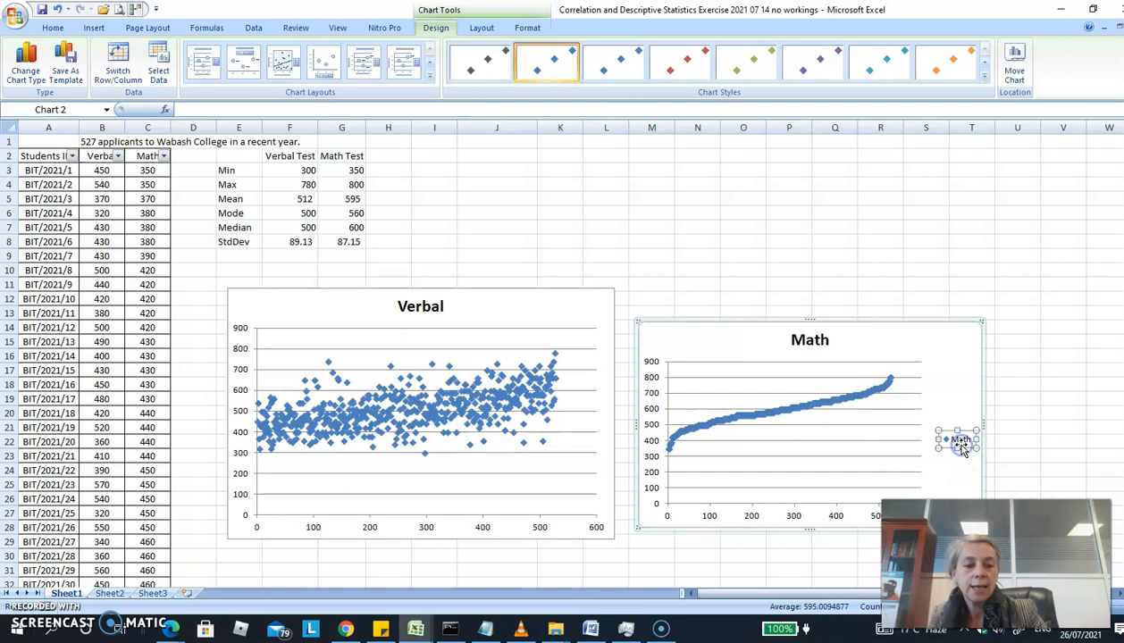
key(Delete)
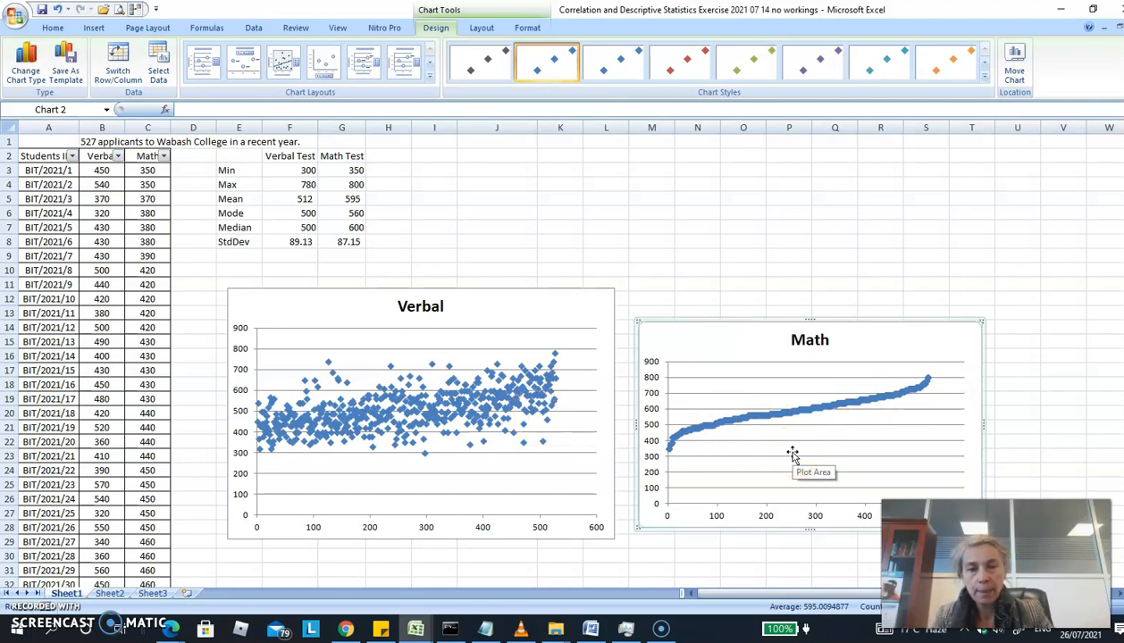
Set the Verbal chart's vertical axis to a fixed minimum of 290 and a fixed maximum of 800.
click(350, 312)
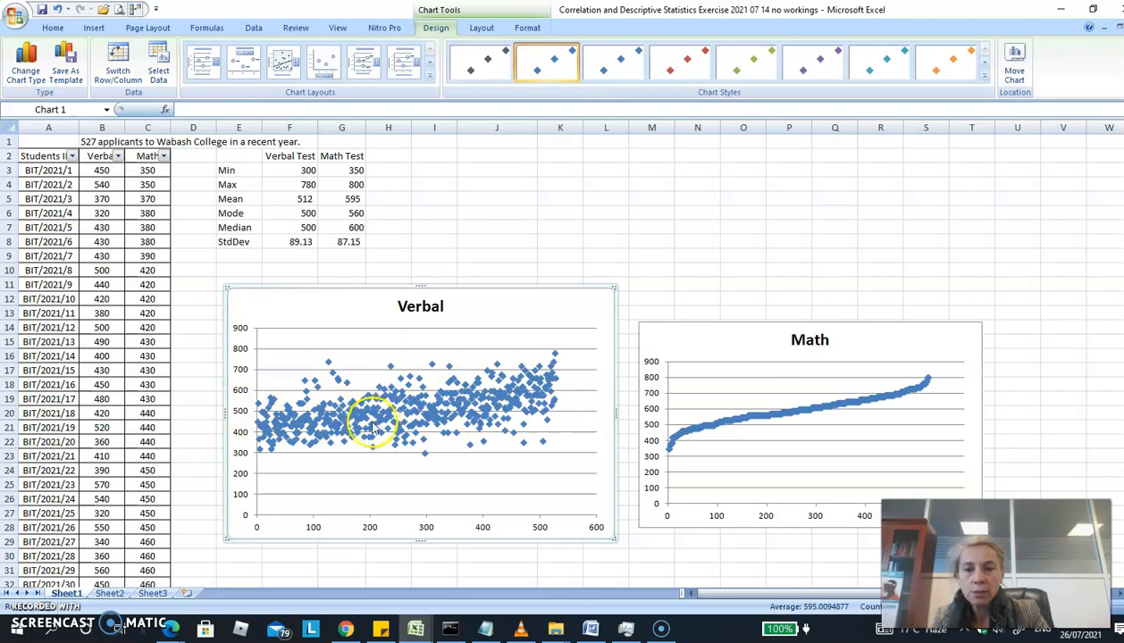
right_click(243, 474)
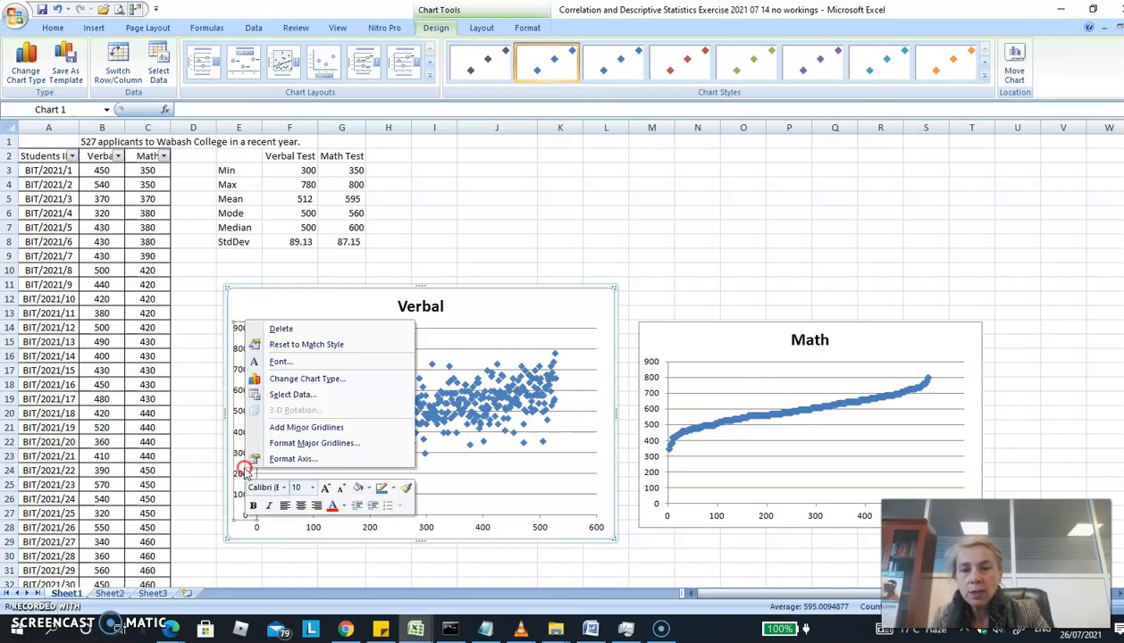
click(293, 458)
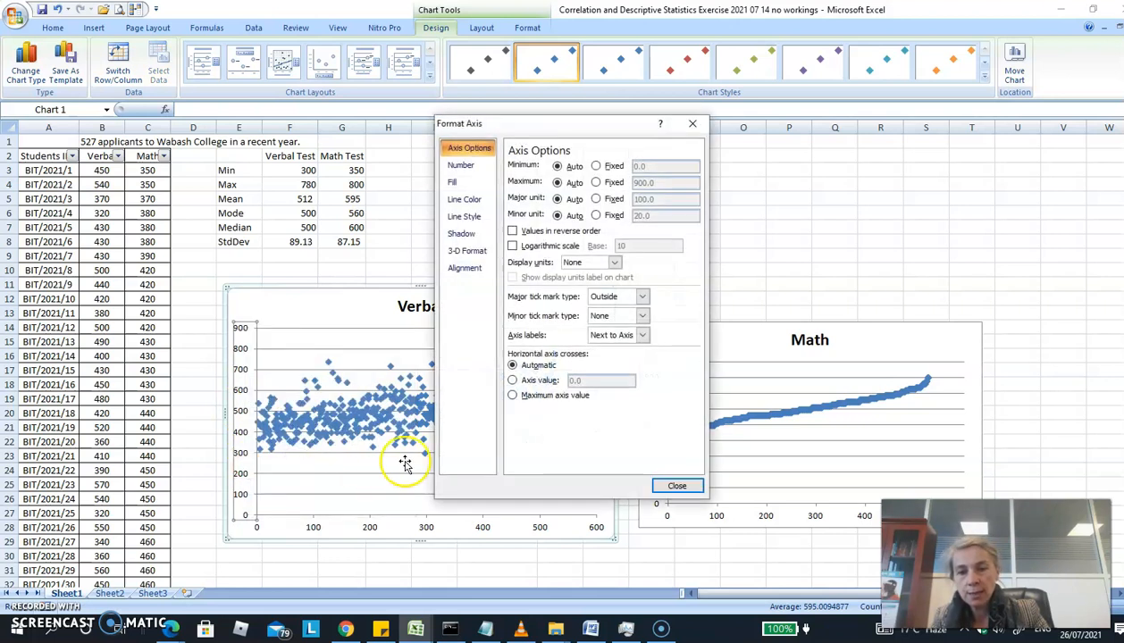
click(596, 166)
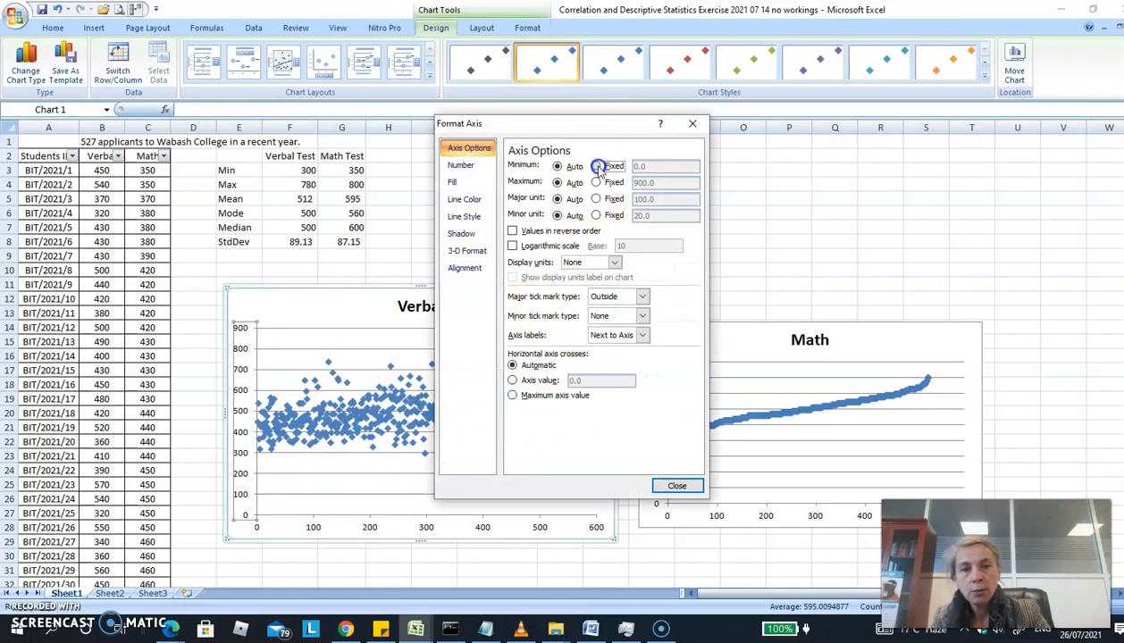
click(640, 168)
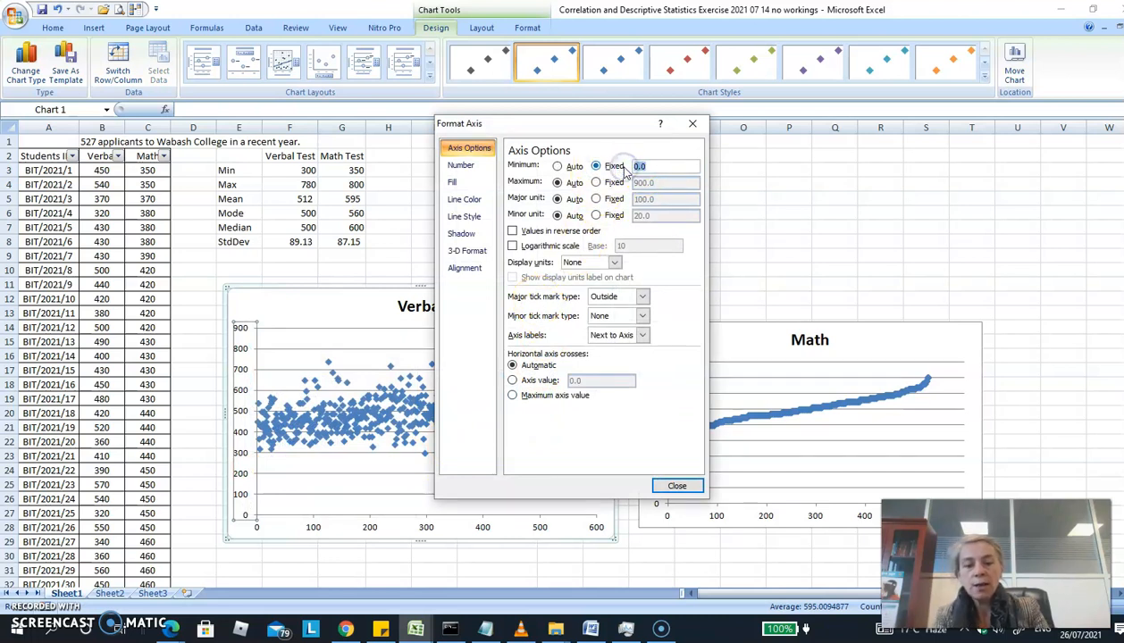
text(290)
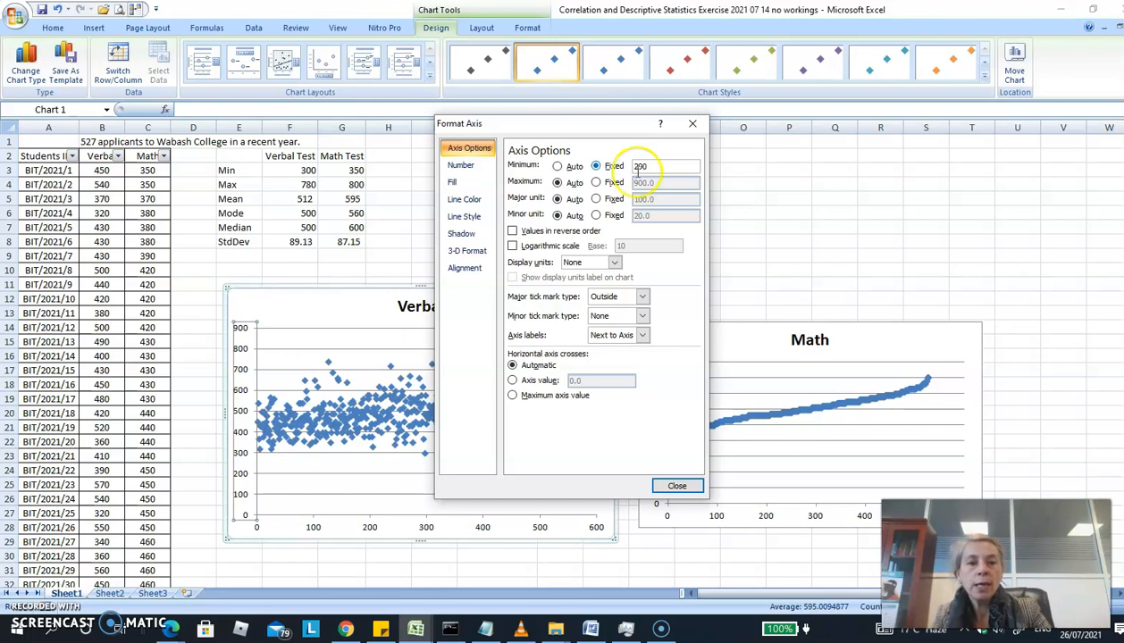
click(596, 182)
click(666, 183)
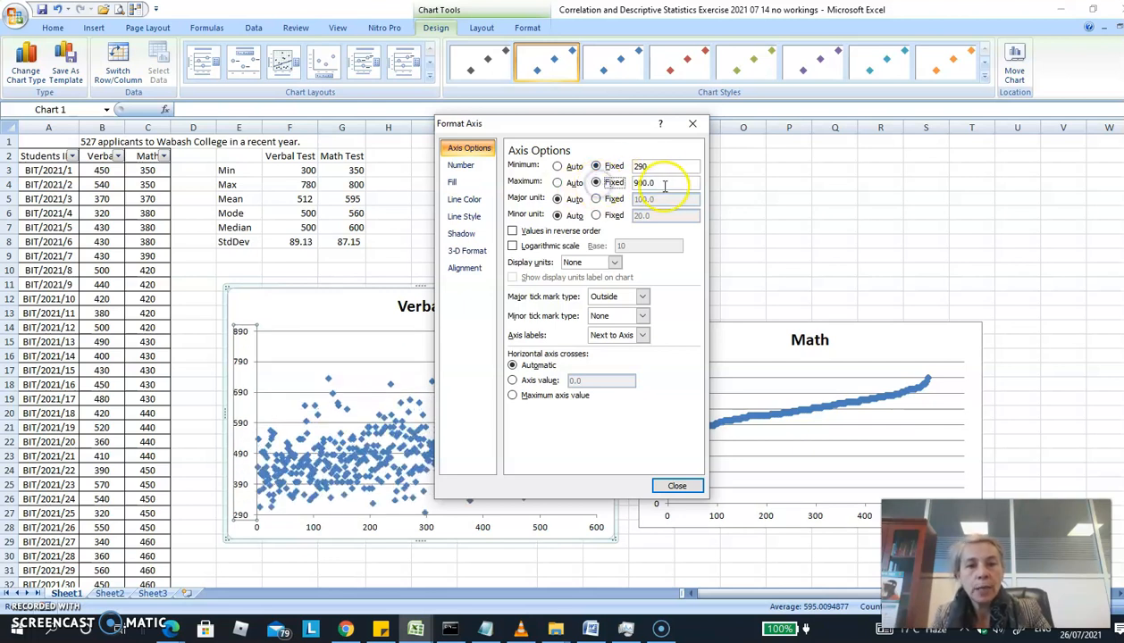
drag(666, 184, 639, 183)
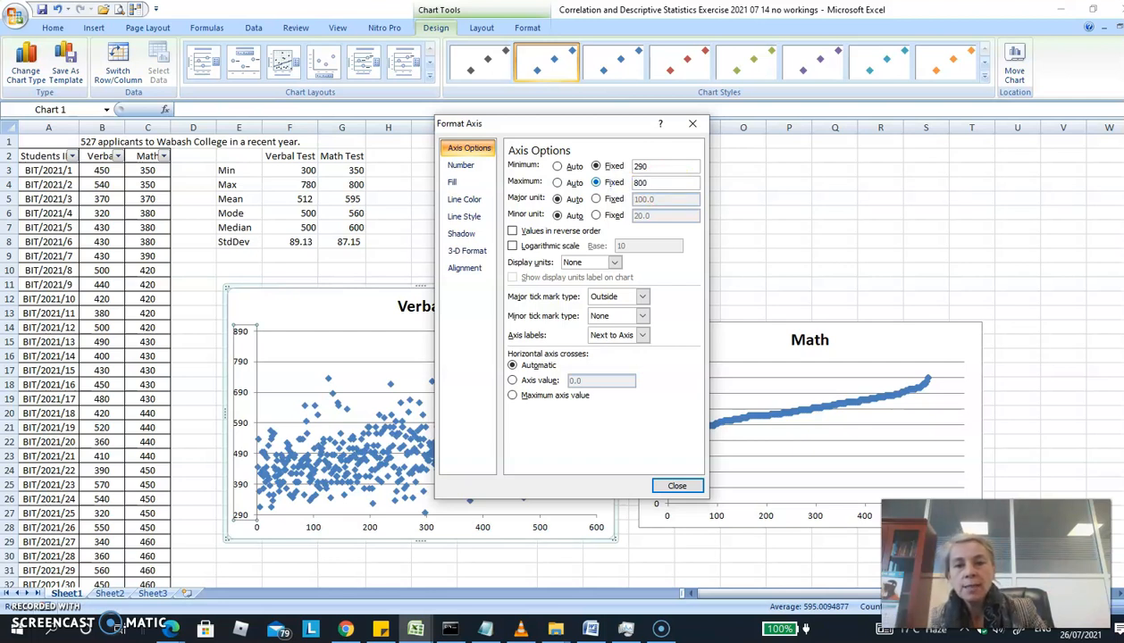
key(Return)
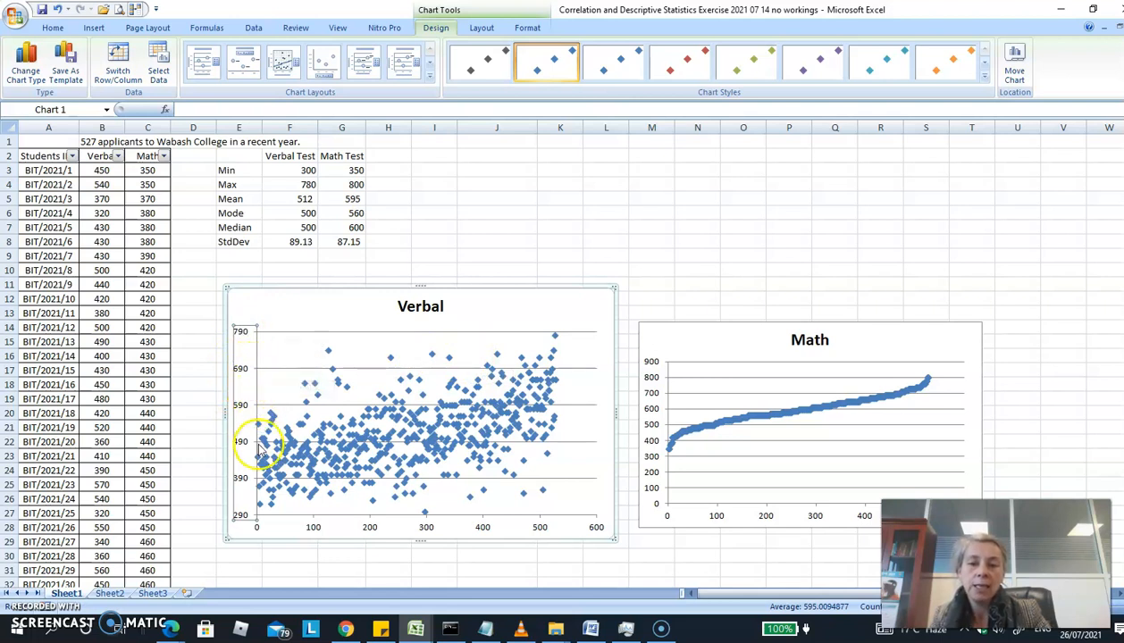
mouse_move(261, 451)
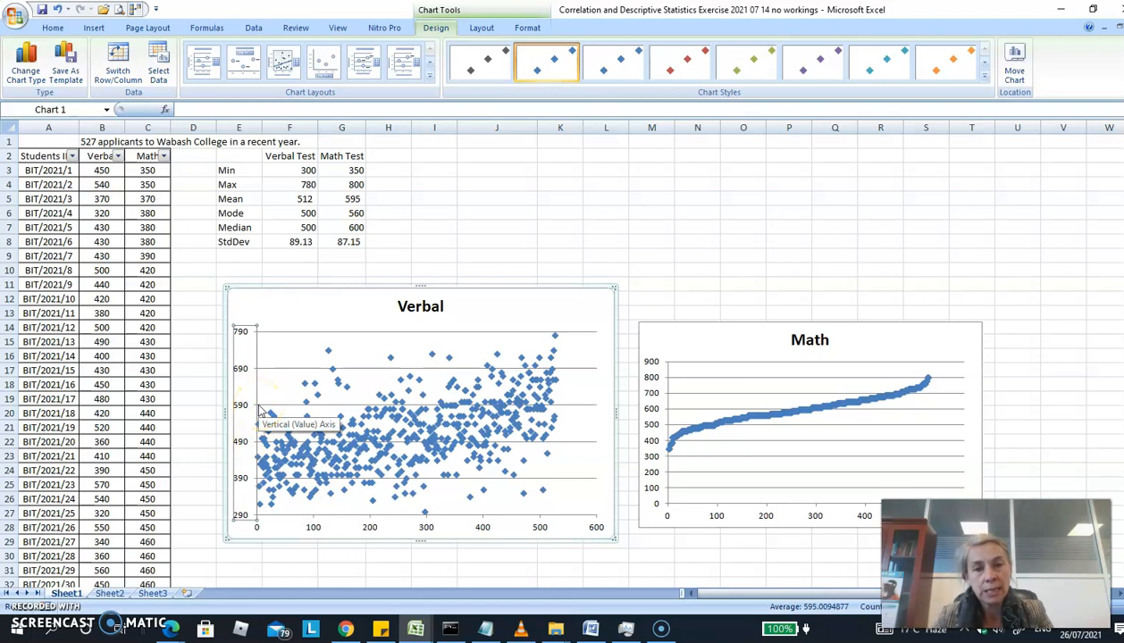
Enter the column heading Bins in K2.
click(560, 156)
text(Bins)
key(Return)
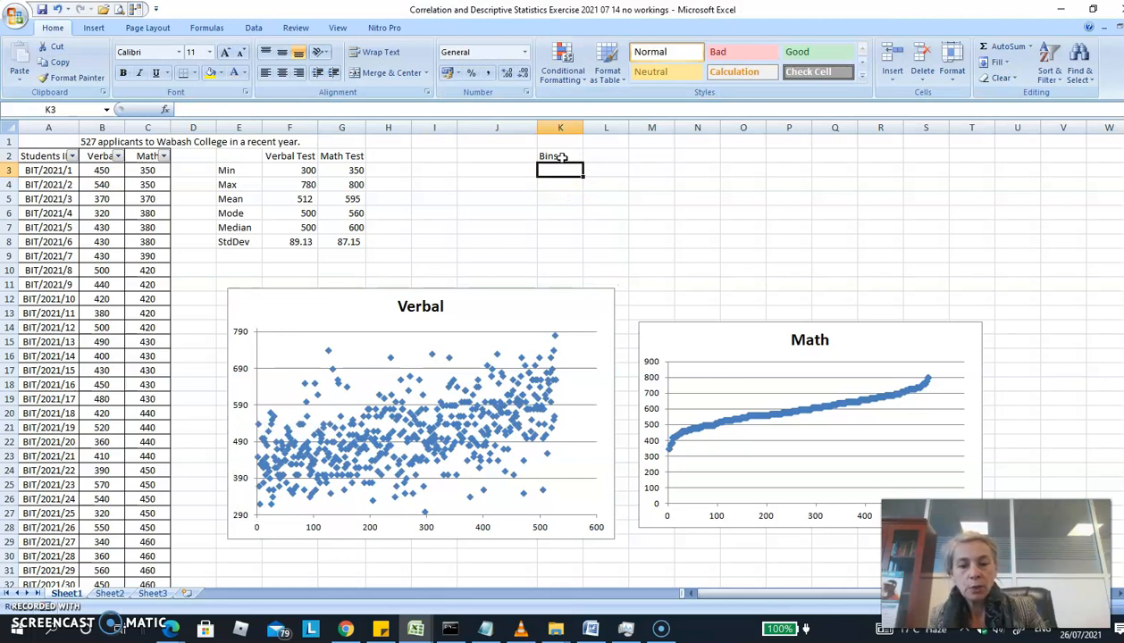
Fill K3:K9 with the bin values 290, 390, 490, 590, 690, 790 and 890.
text(290)
key(Return)
text(390)
key(Return)
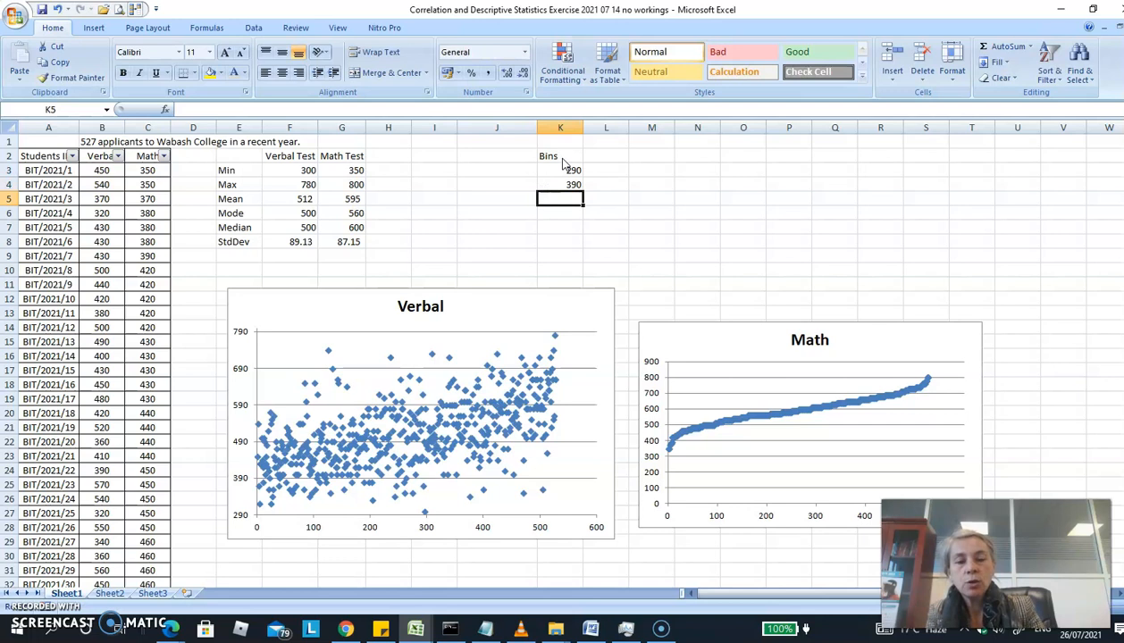
text(490)
key(Return)
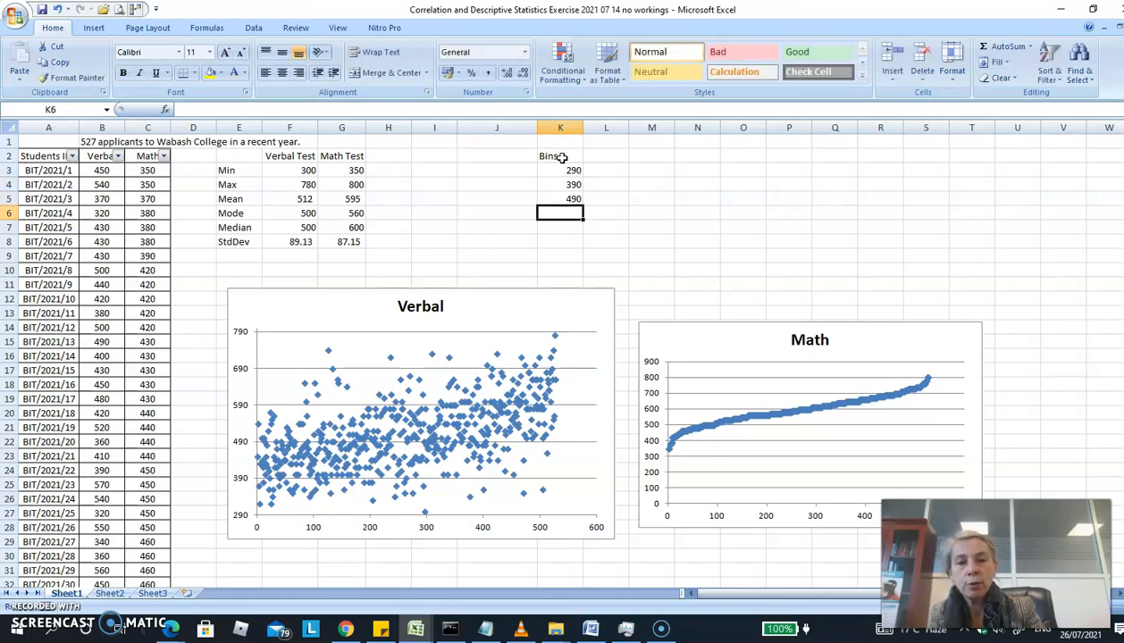
text(590)
key(Return)
text(690)
key(Return)
text(790)
key(Return)
text(98)
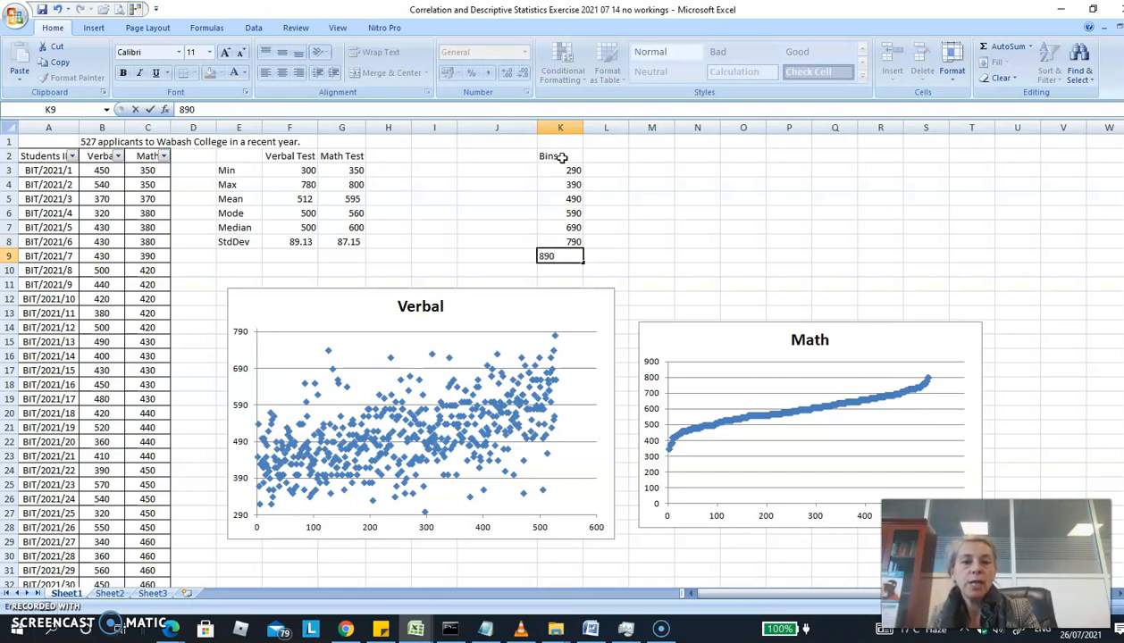
text(0)
key(Return)
key(Up)
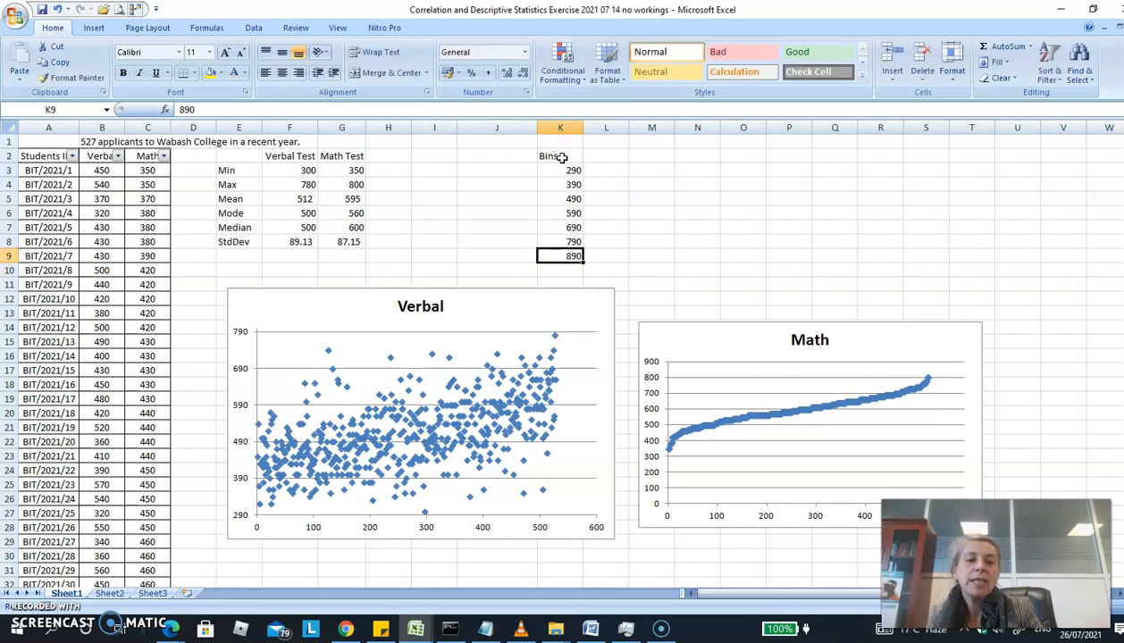
With L3:L9 selected beside the bins, enter the formula =FREQUENCY(VerbalTest,K3:K9) in L3.
key(Right)
key(Up)
key(Up)
key(Up)
key(Up)
key(Up)
key(Up)
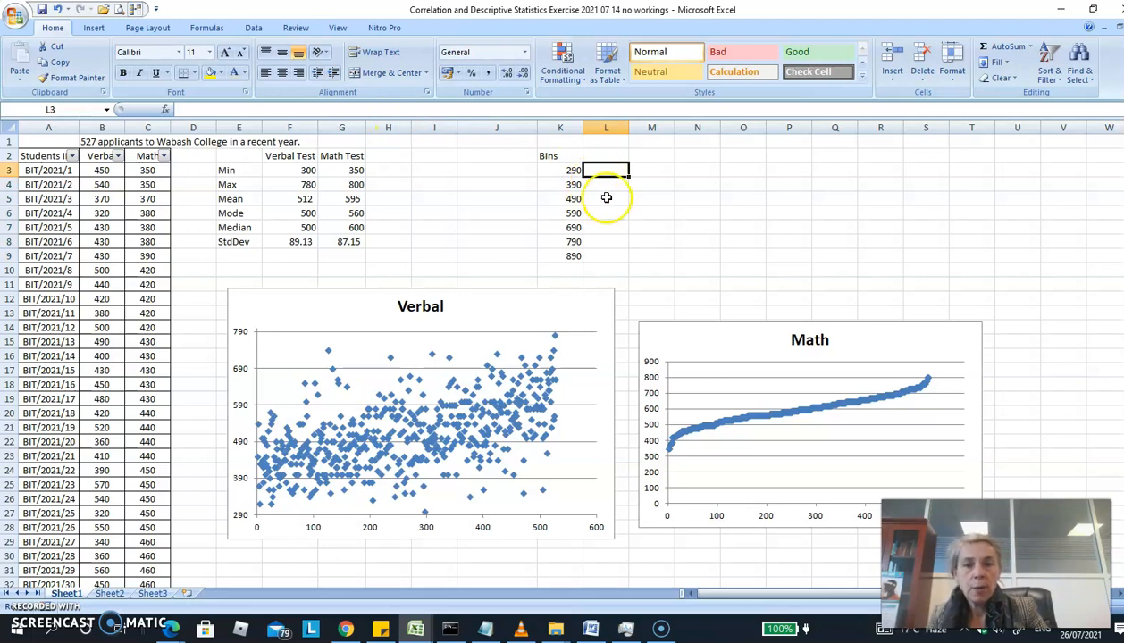
drag(600, 170, 607, 250)
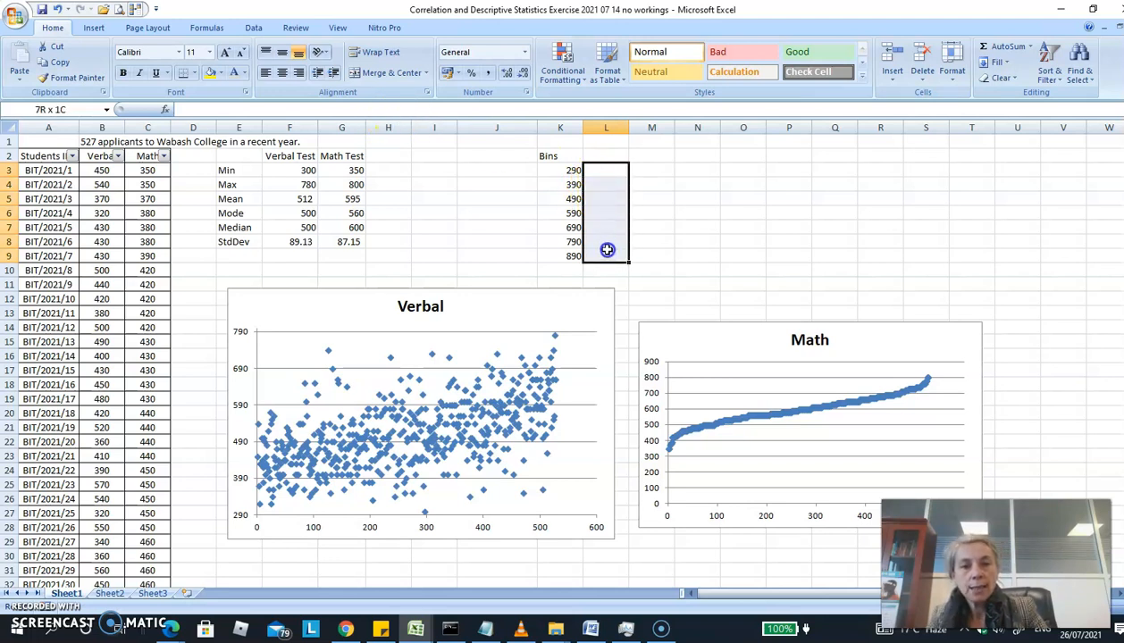
click(331, 108)
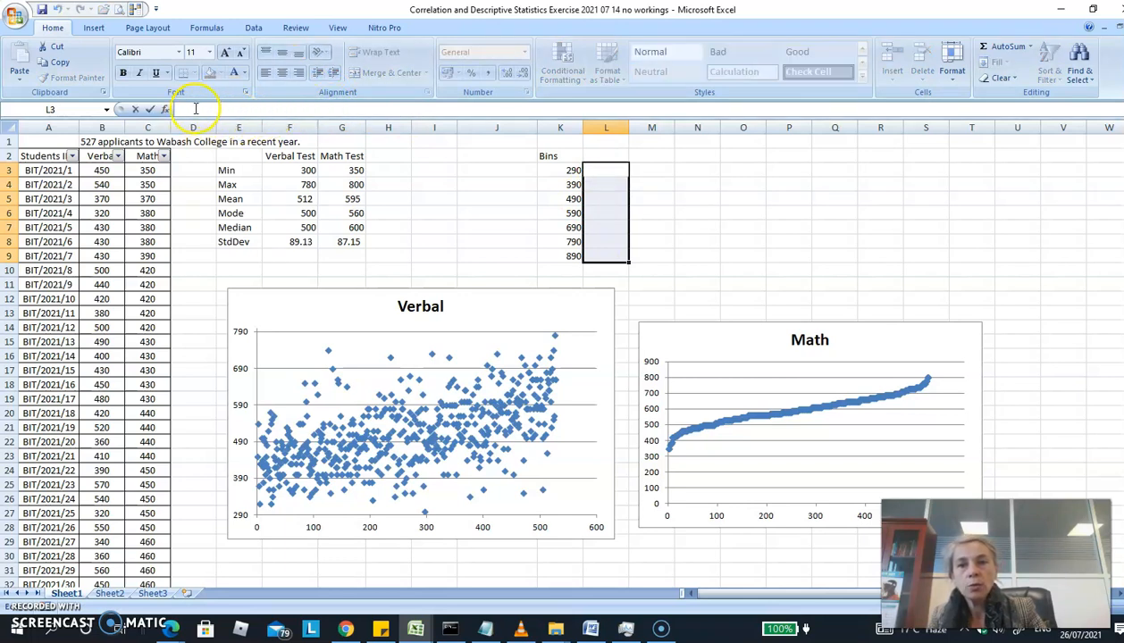
text(=FREQUENCY()
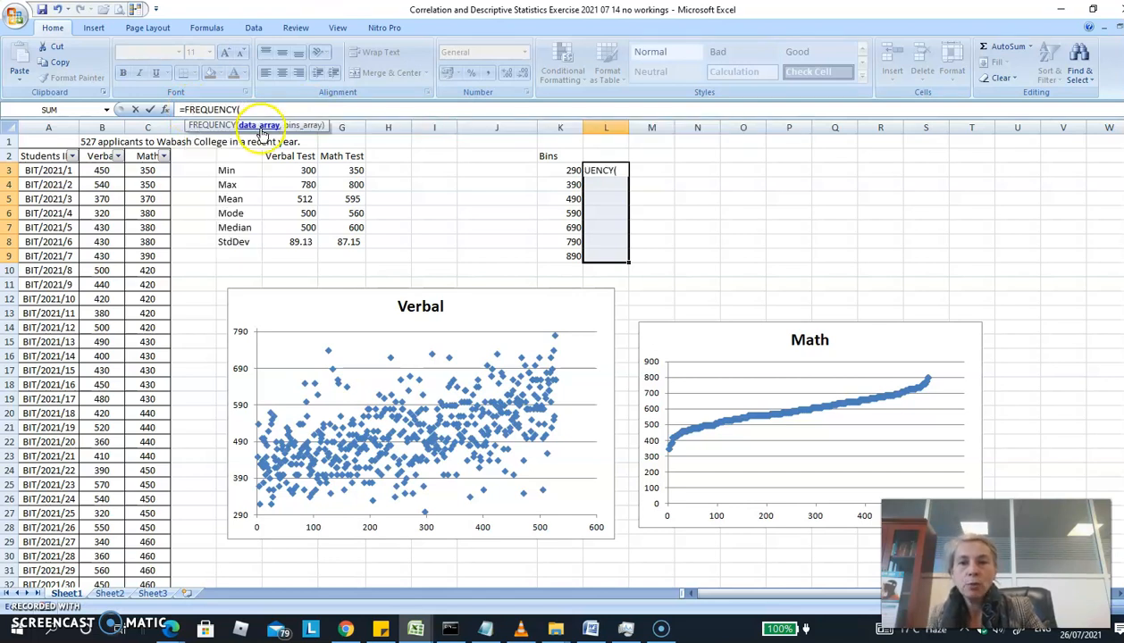
text(VerbalTest)
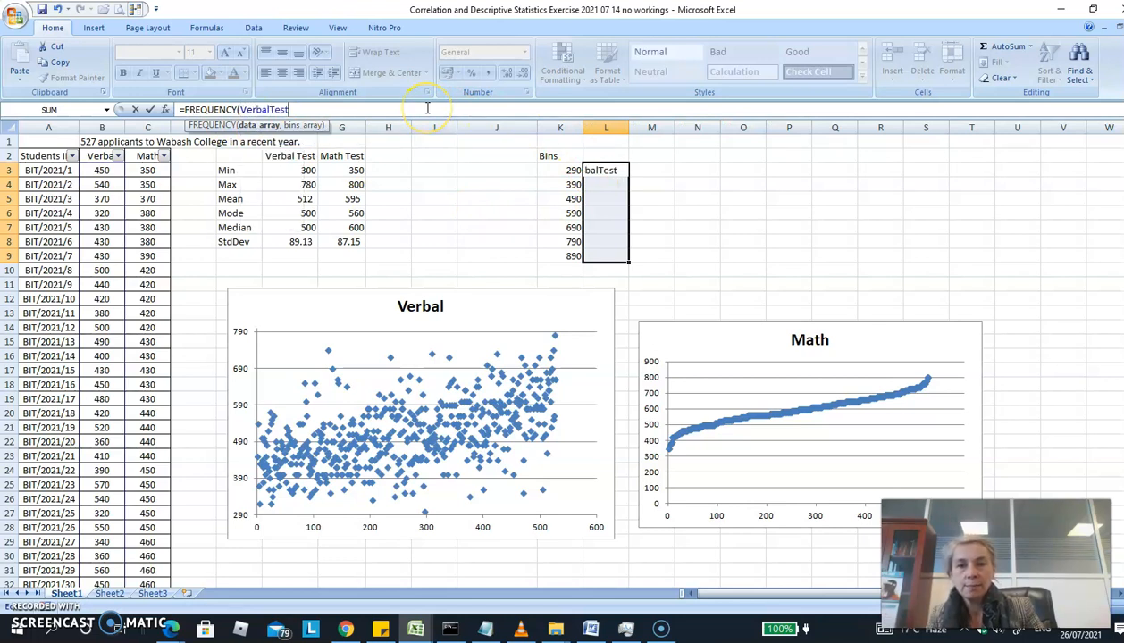
text(,)
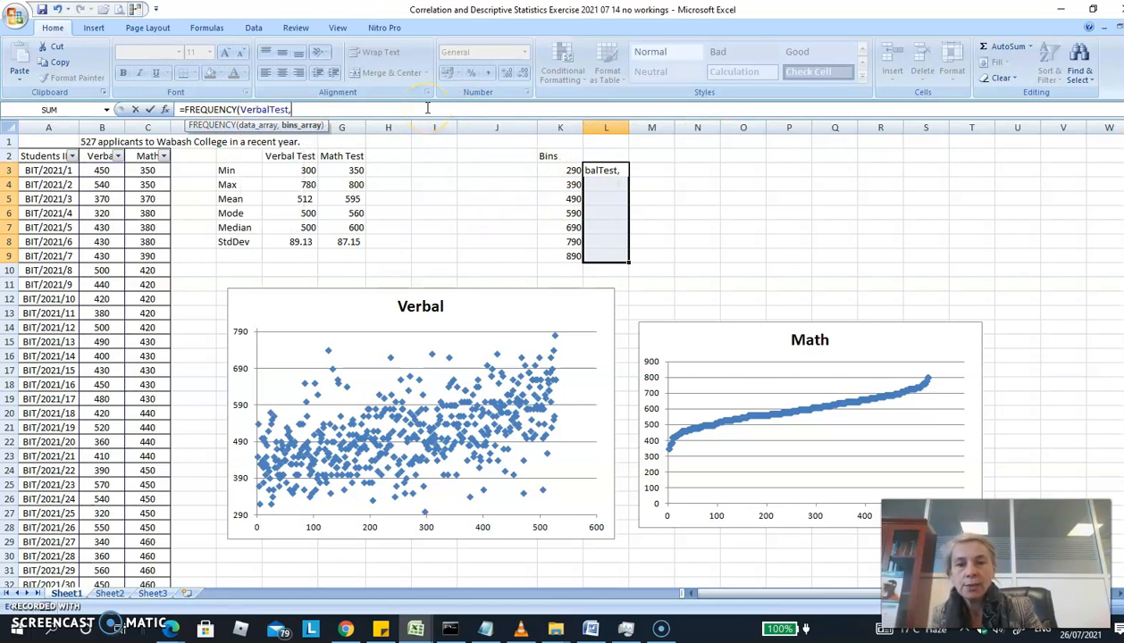
drag(572, 170, 571, 257)
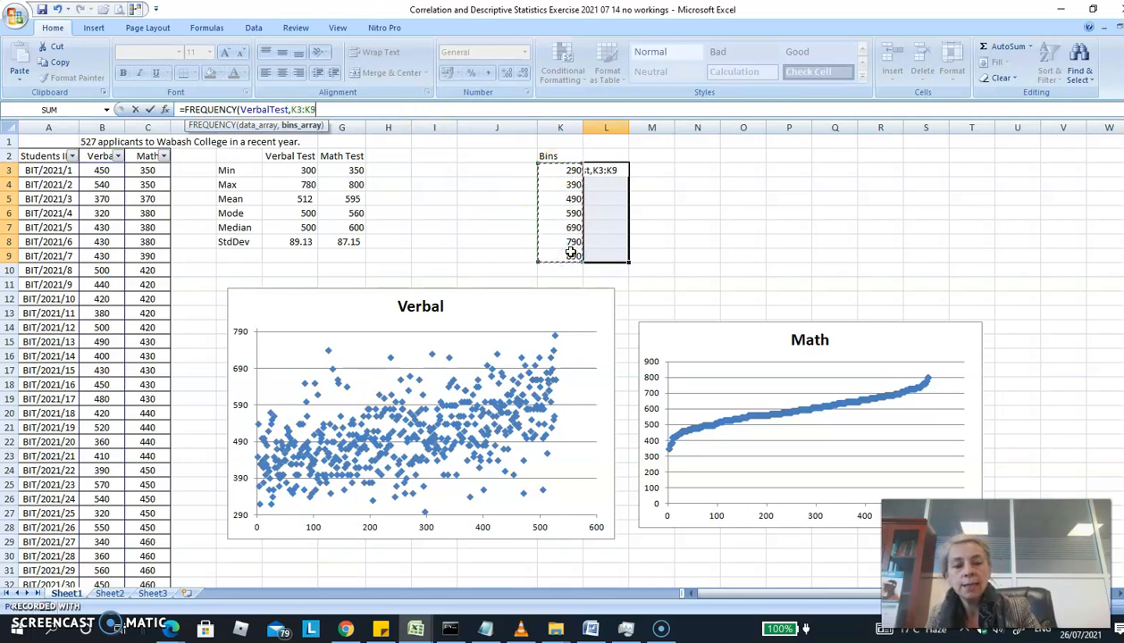
text())
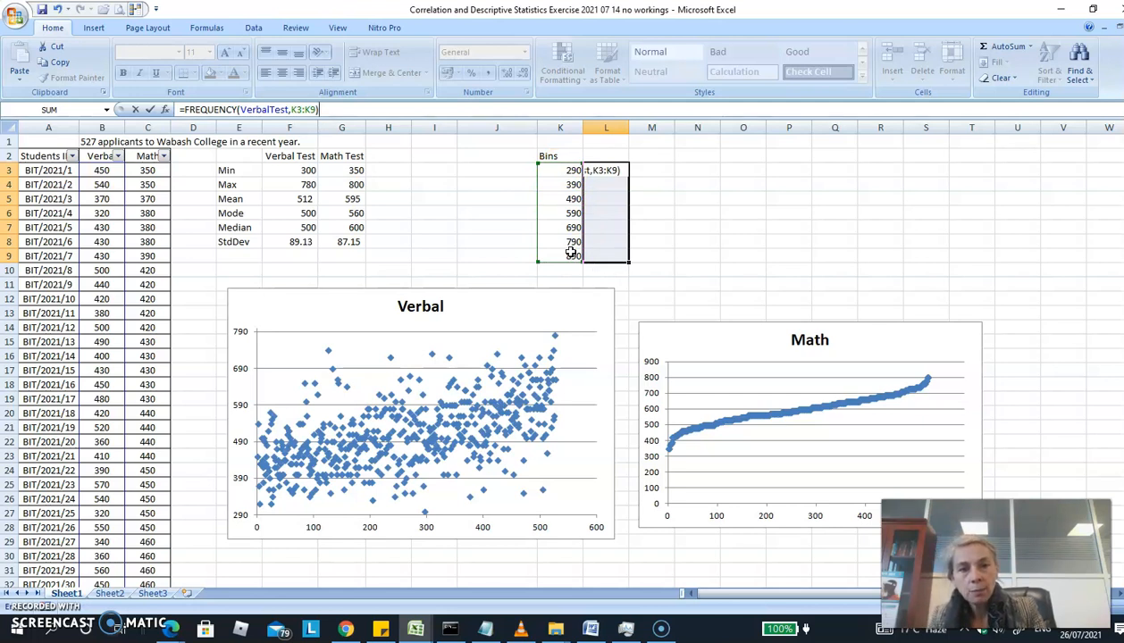
key(Return)
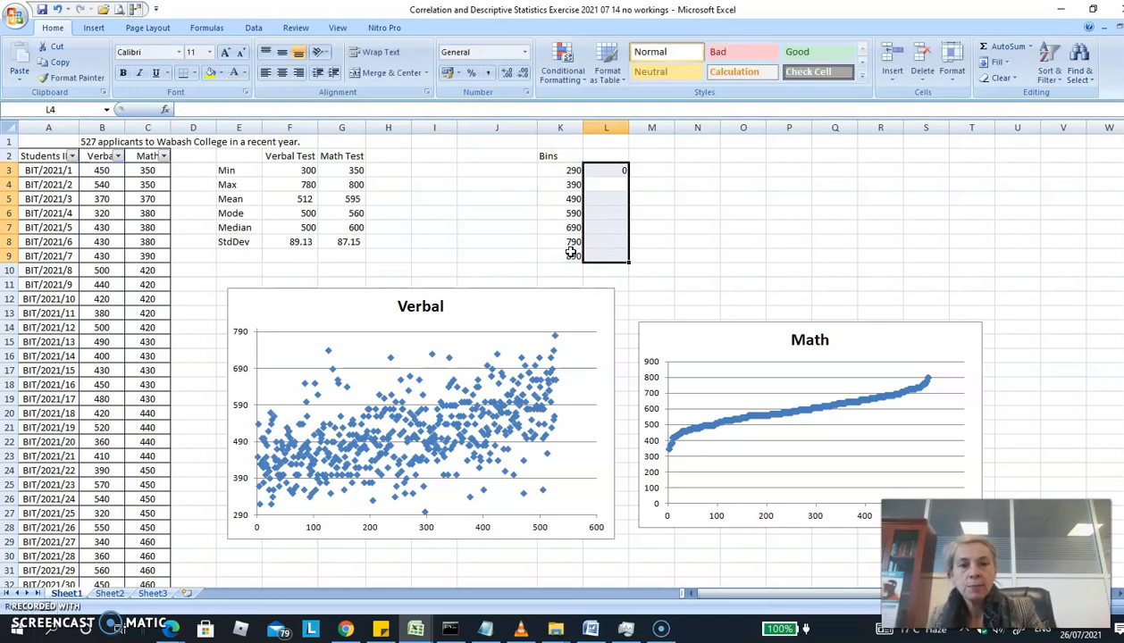
Re-enter the FREQUENCY formula as an array formula across L3:L9.
click(617, 171)
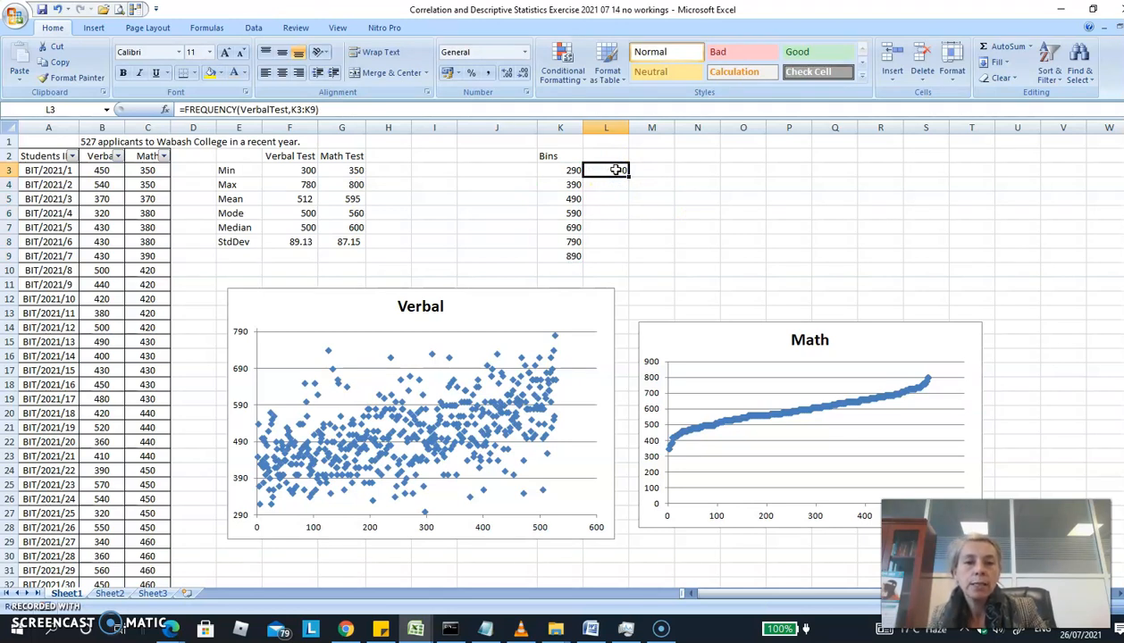
drag(616, 170, 621, 248)
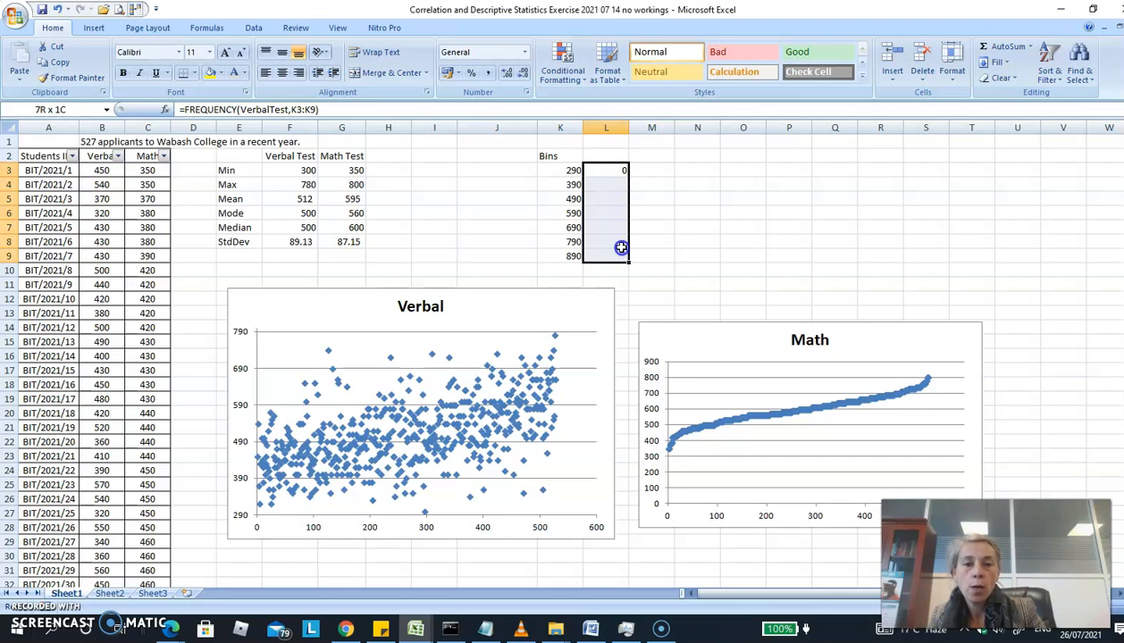
click(384, 109)
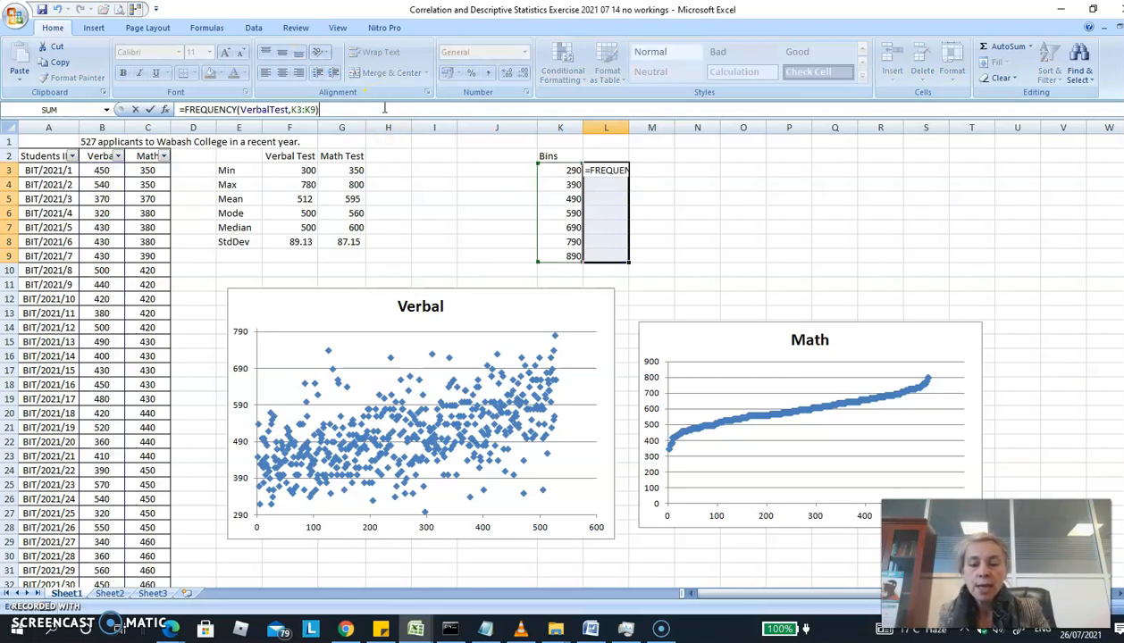
key(ctrl+shift+Return)
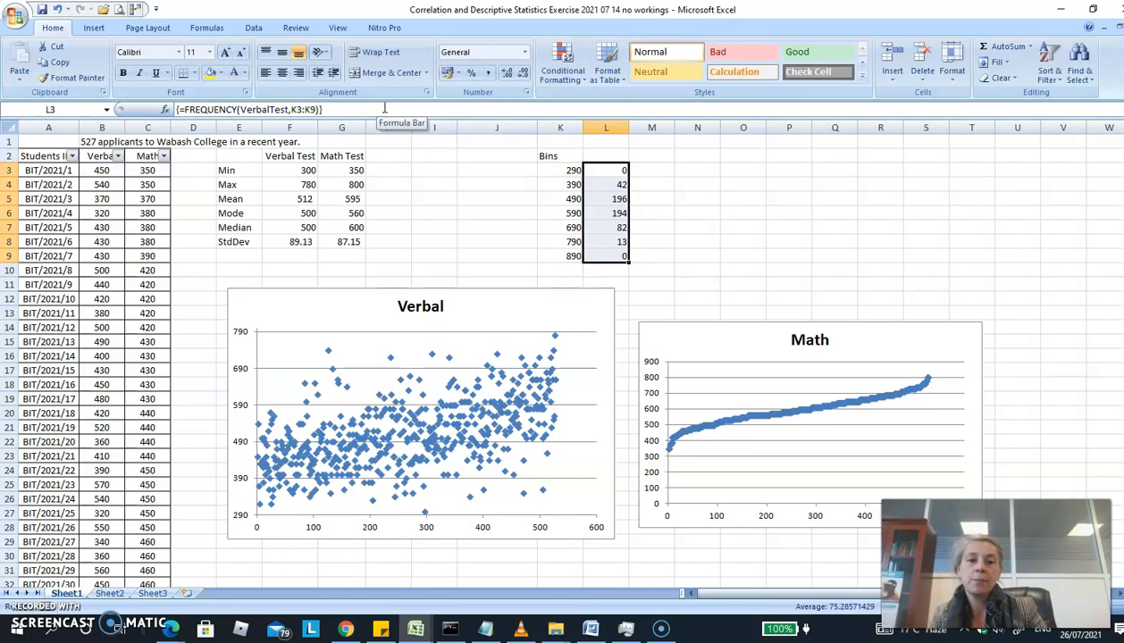
click(625, 185)
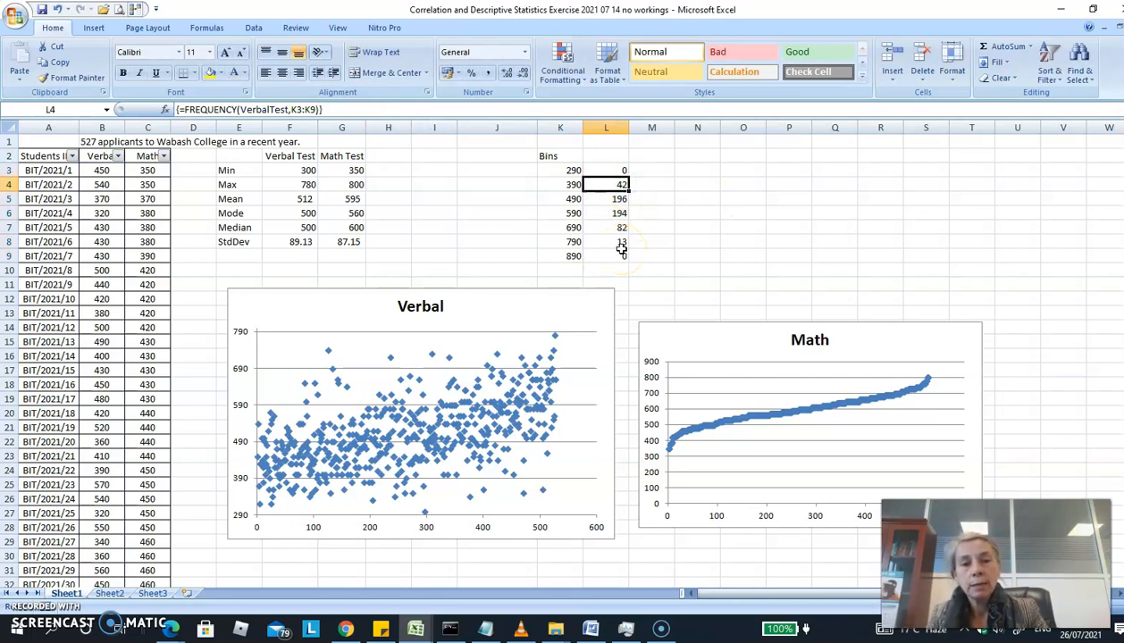
Enter the column heading Frequencies in L2 and check the first counts below it.
click(599, 155)
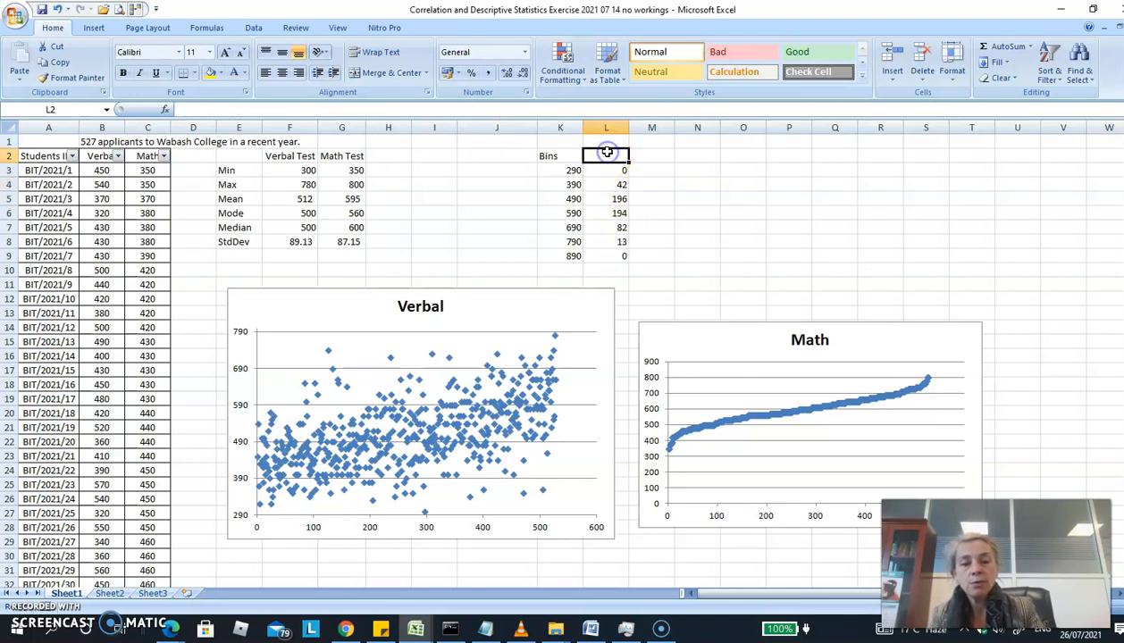
text(Frequencies)
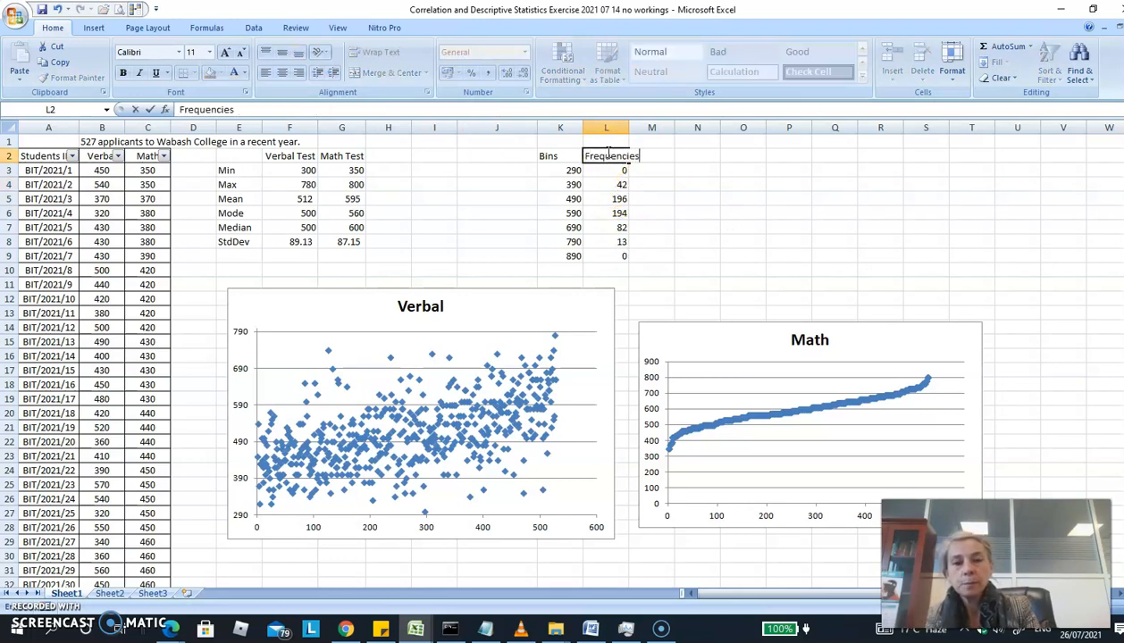
key(Return)
click(618, 169)
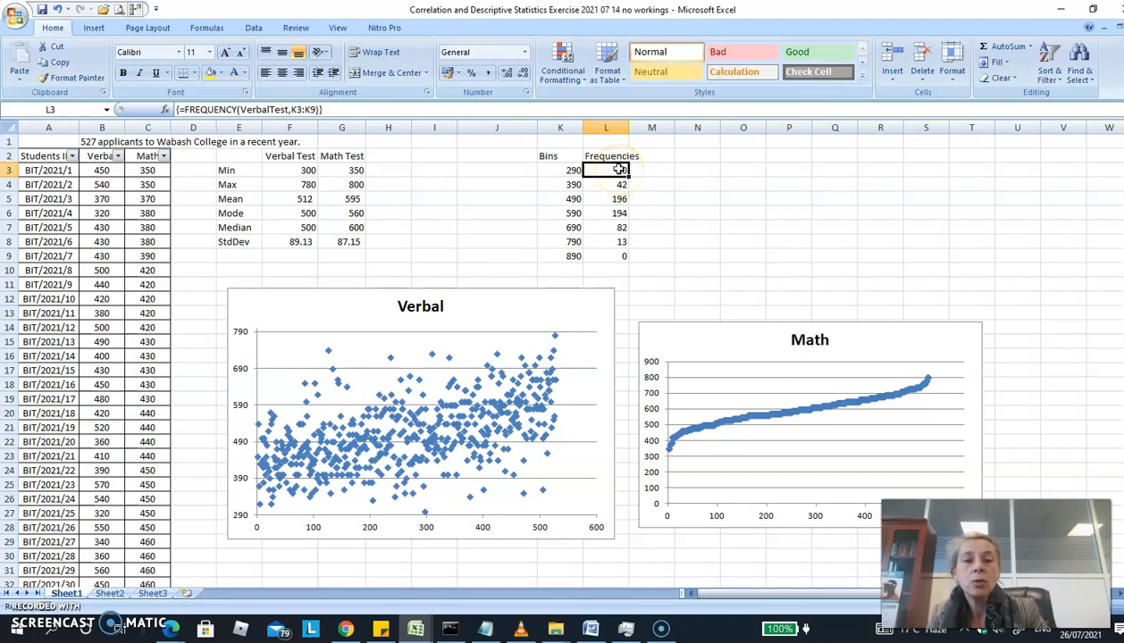
key(Down)
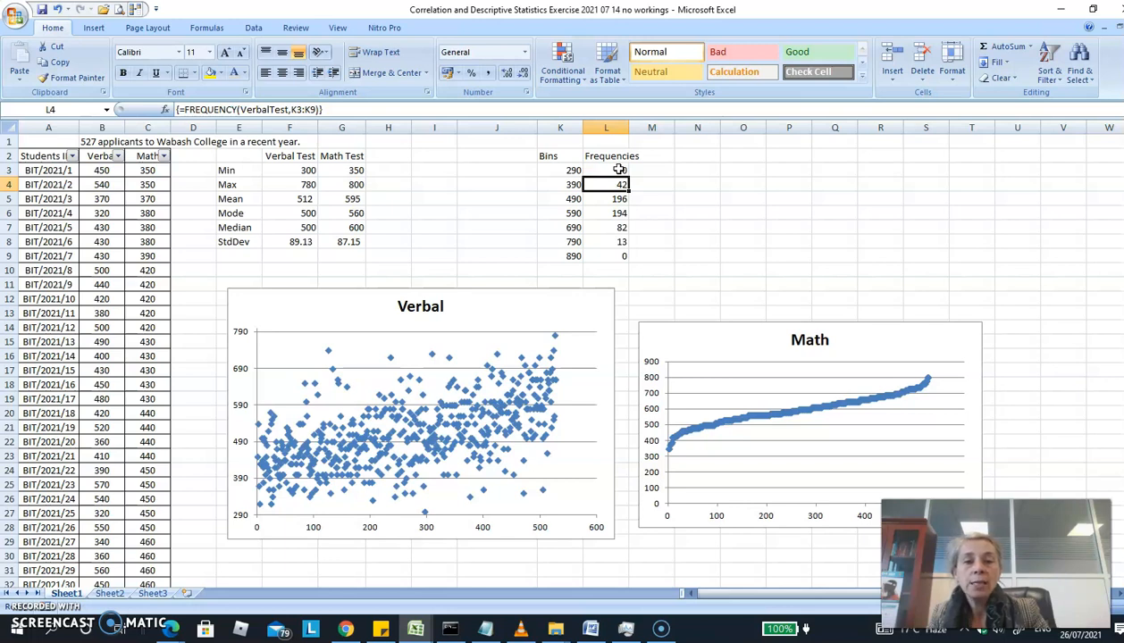
key(Down)
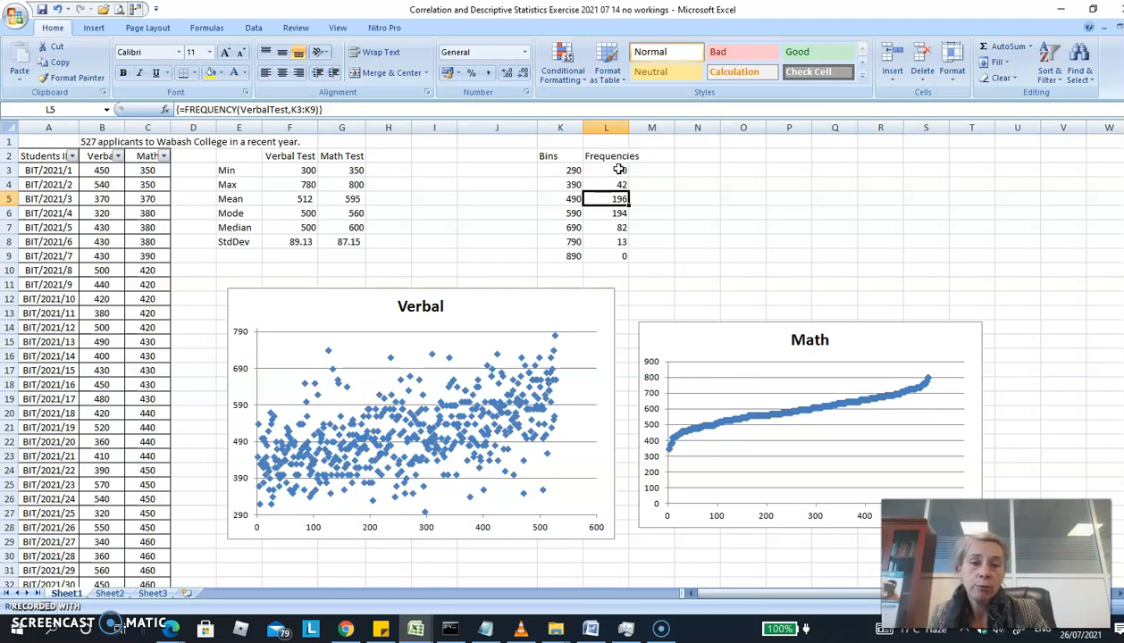
Insert a 2-D clustered column chart from K3:L9 and move it to the right of the frequency table.
drag(590, 169, 629, 256)
click(93, 28)
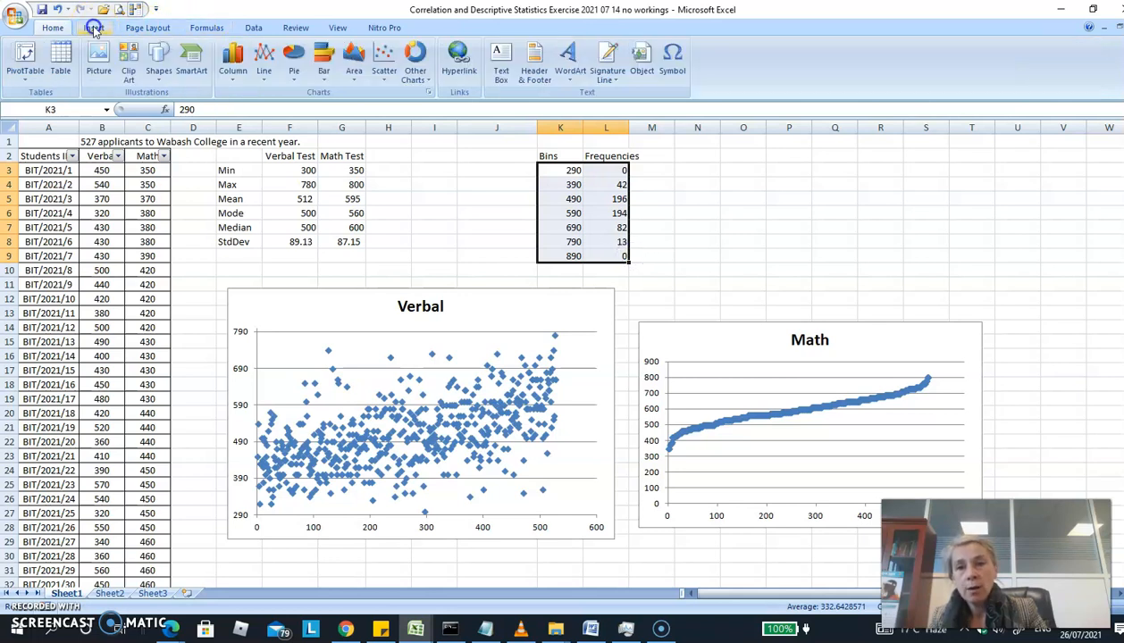
click(233, 63)
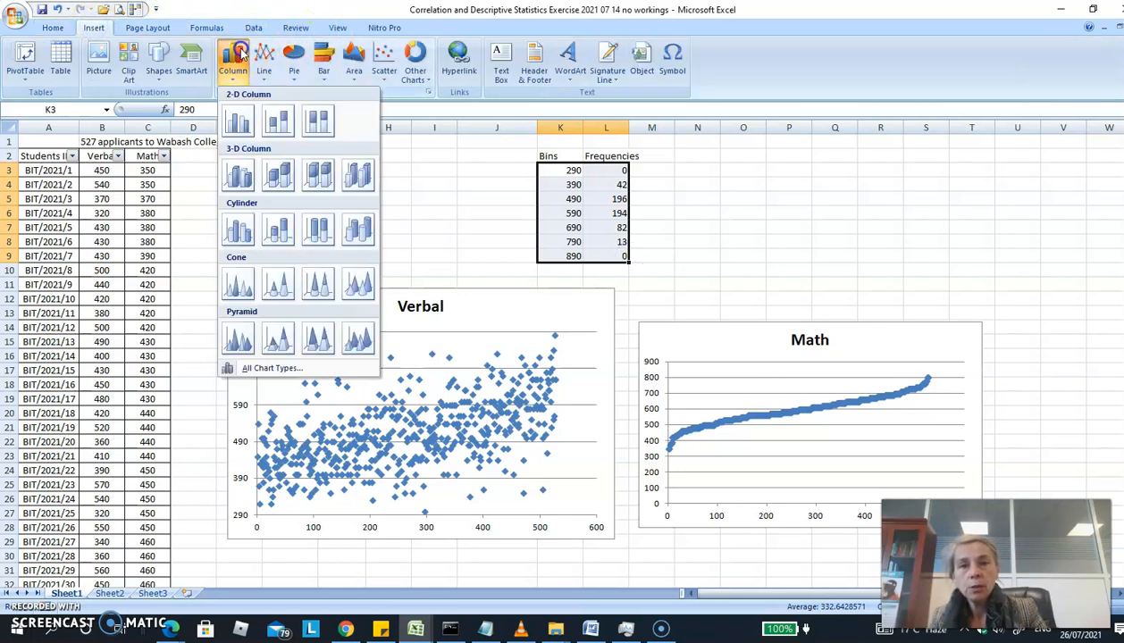
click(245, 121)
drag(724, 306, 1002, 180)
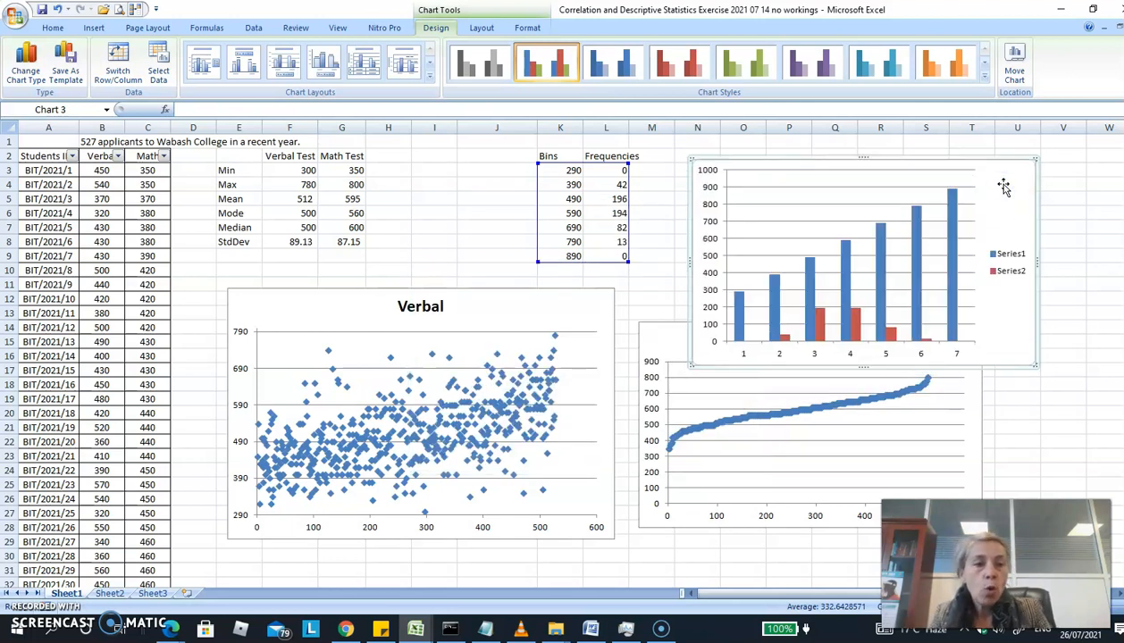
Delete the bin values series, Series1, from the new column chart.
click(1018, 257)
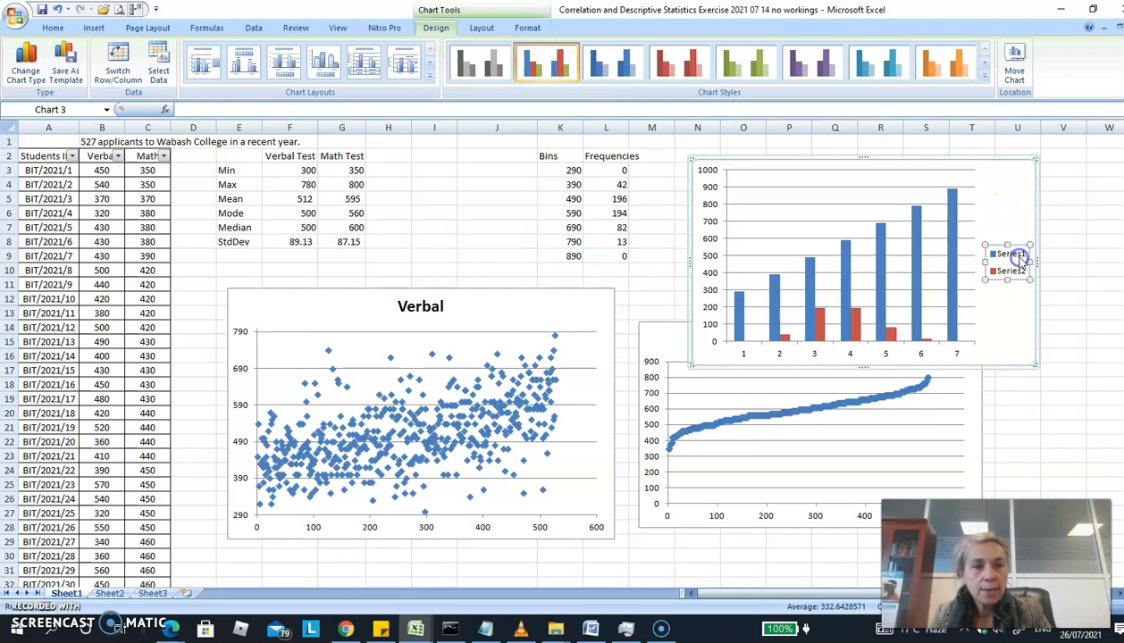
click(953, 243)
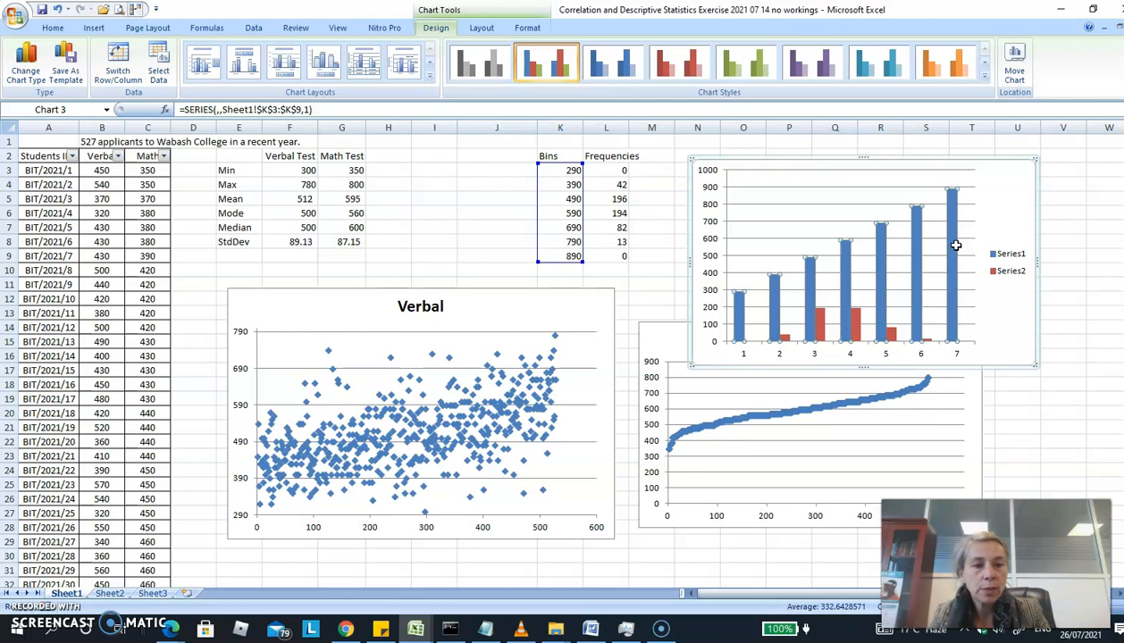
key(Delete)
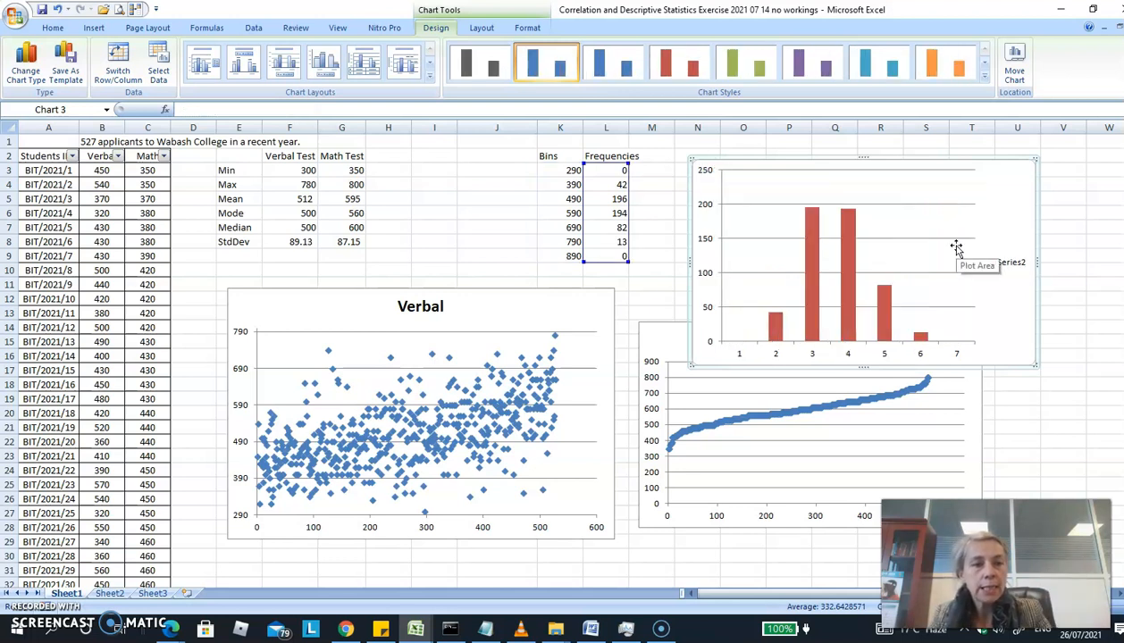
Set the gap width of the frequency columns to 0% so the bars touch like a histogram.
click(850, 254)
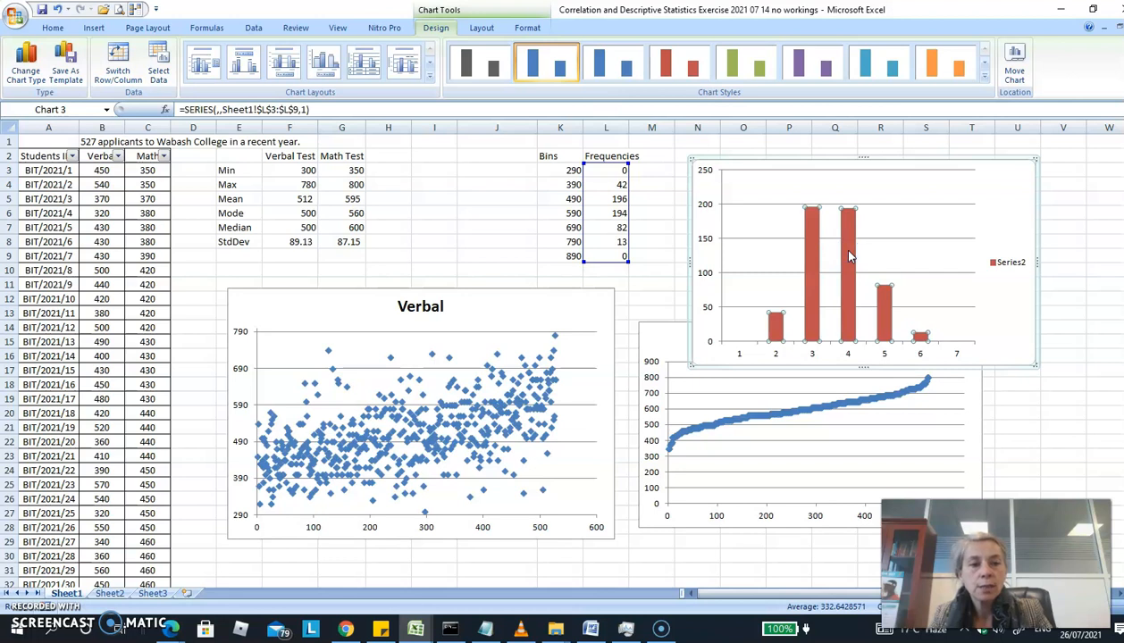
right_click(849, 256)
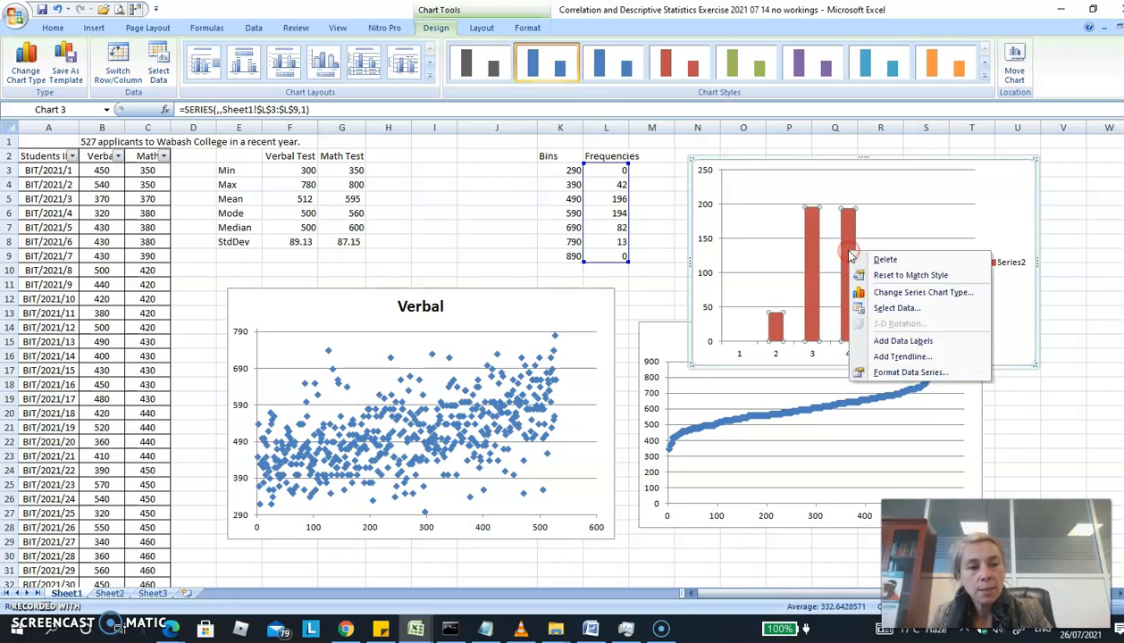
click(911, 372)
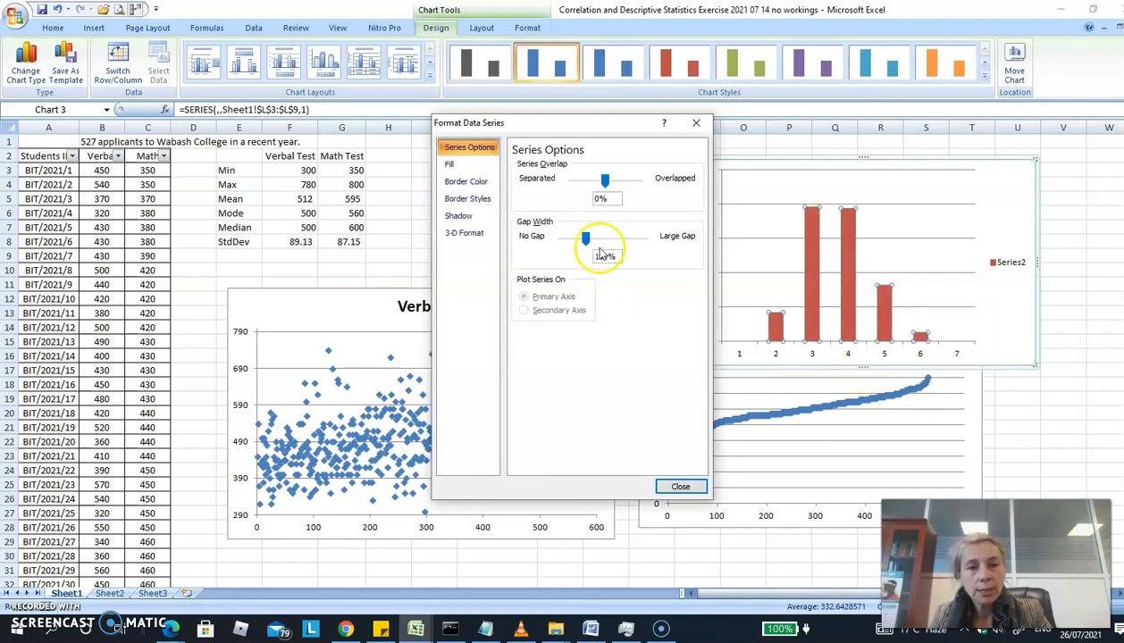
drag(587, 239, 518, 238)
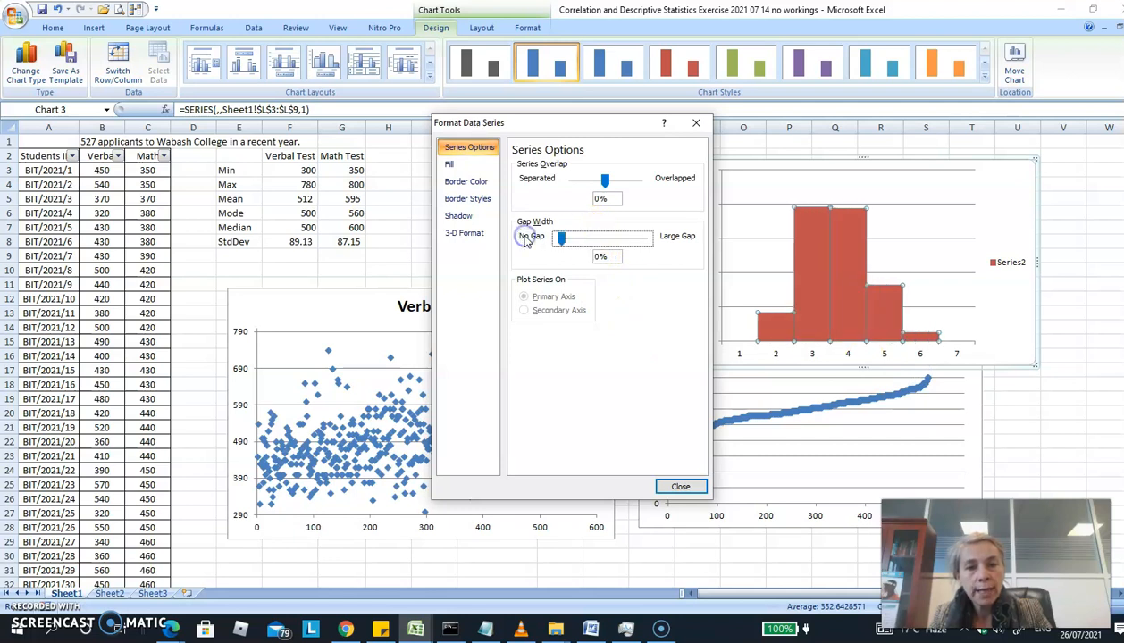
click(680, 488)
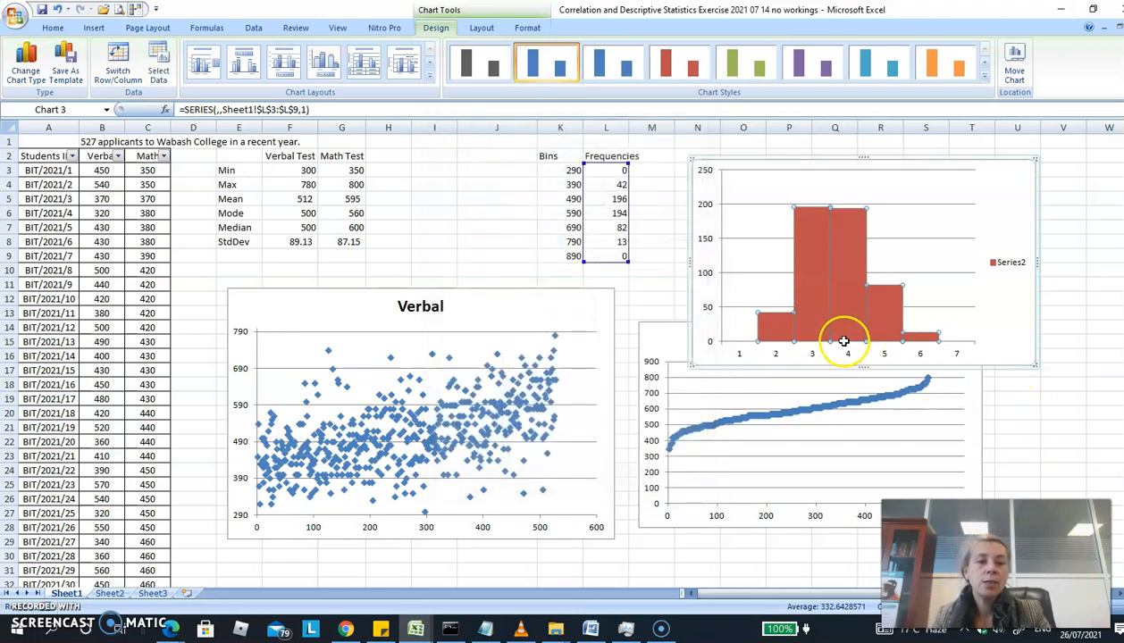
mouse_move(850, 324)
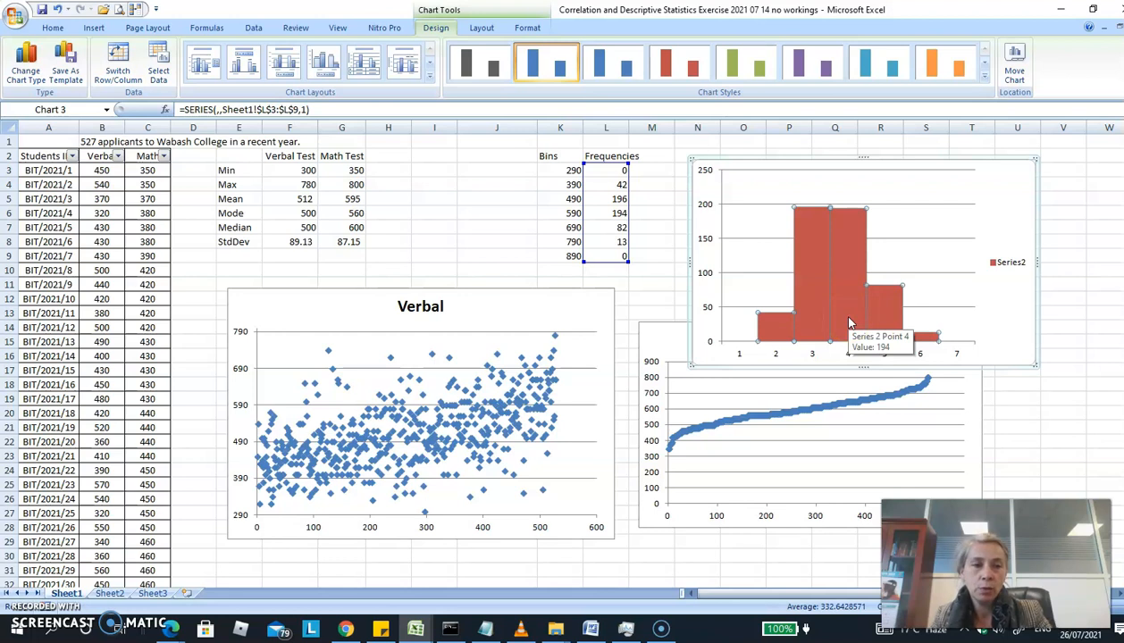
Name the histogram's data series "Frequencies VerbalTest" and widen the chart slightly.
click(992, 261)
click(836, 284)
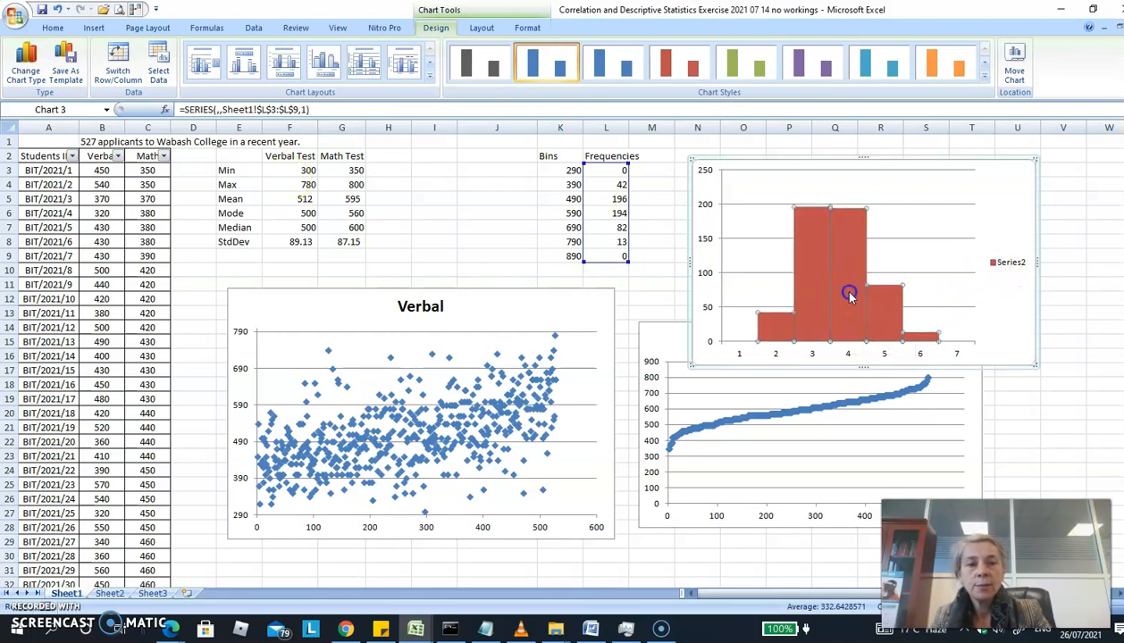
click(224, 109)
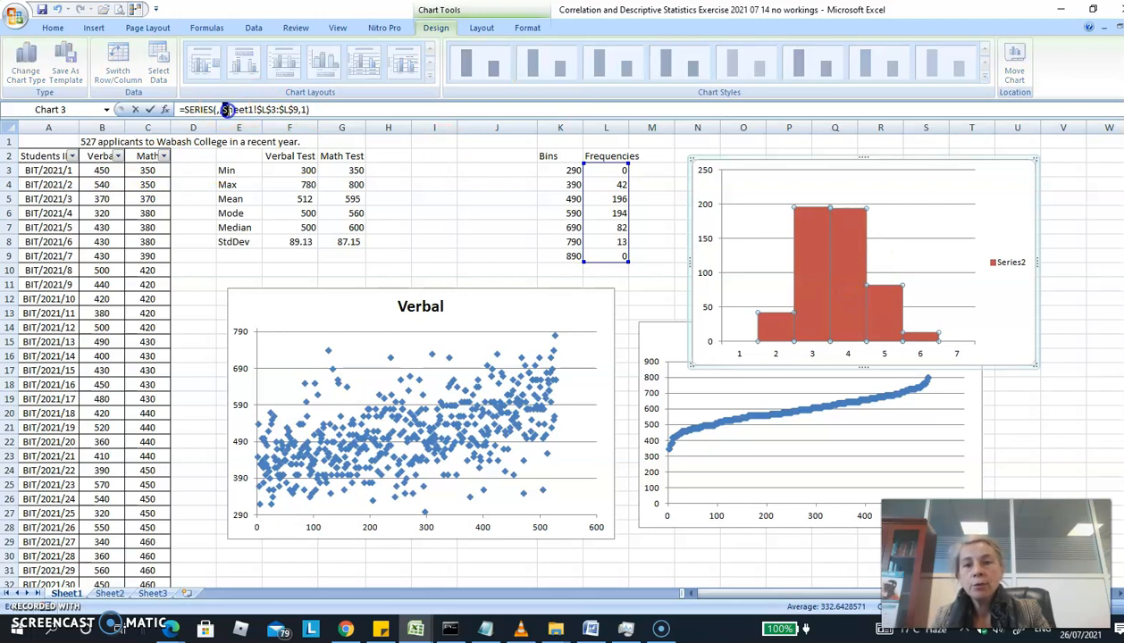
text(Frequencies)
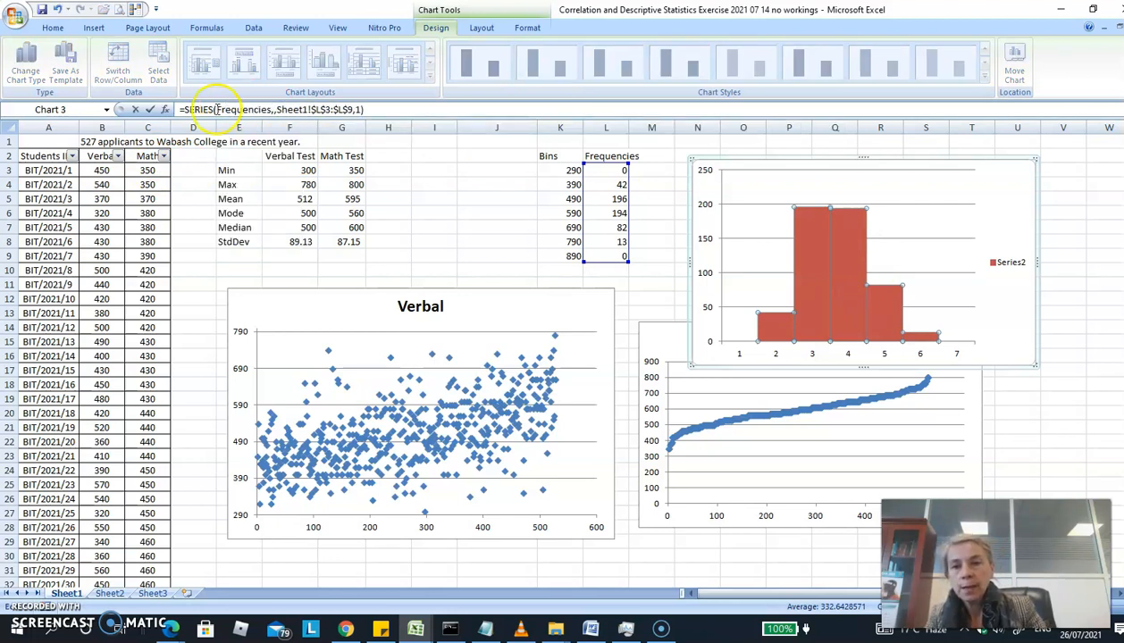
click(219, 109)
text(")
click(274, 109)
text("Frequencies )
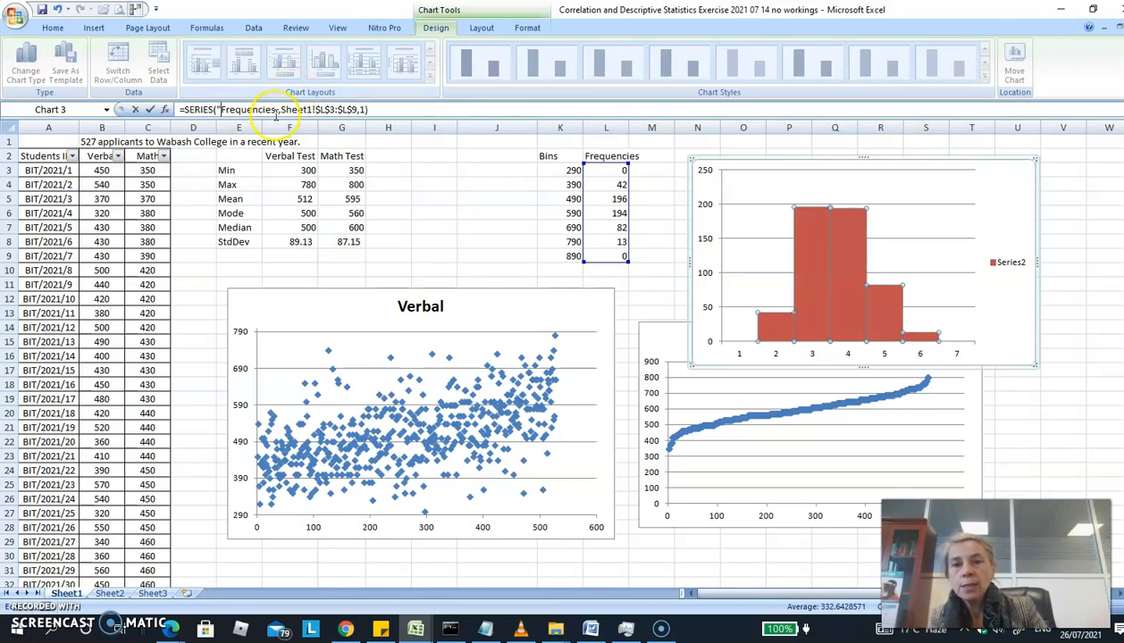
text(VerbalTest)
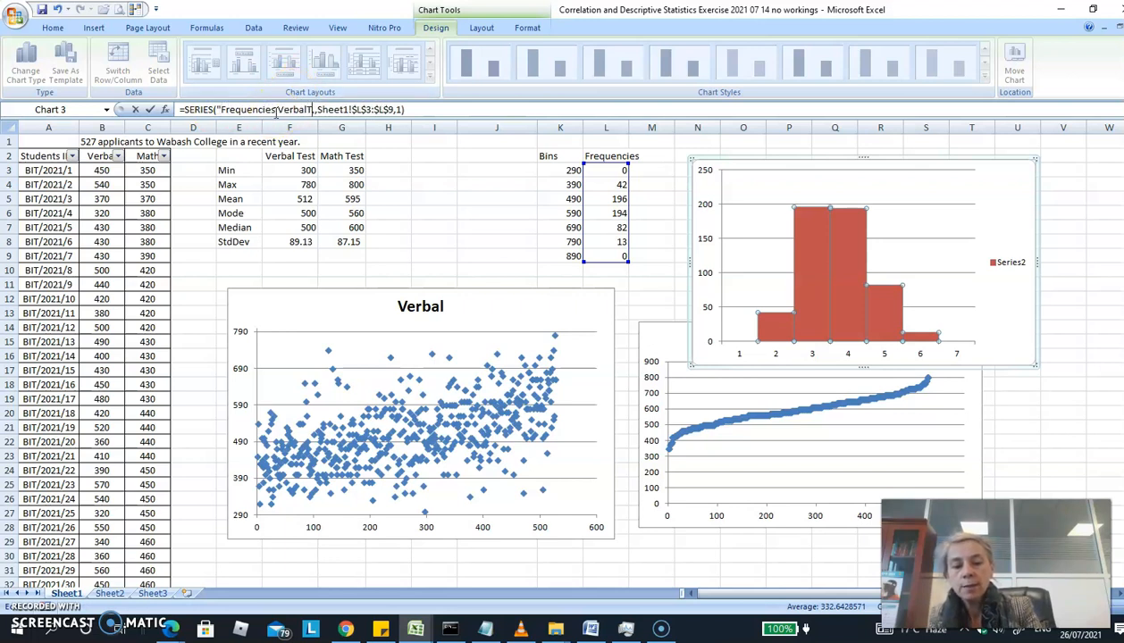
text(")
key(Return)
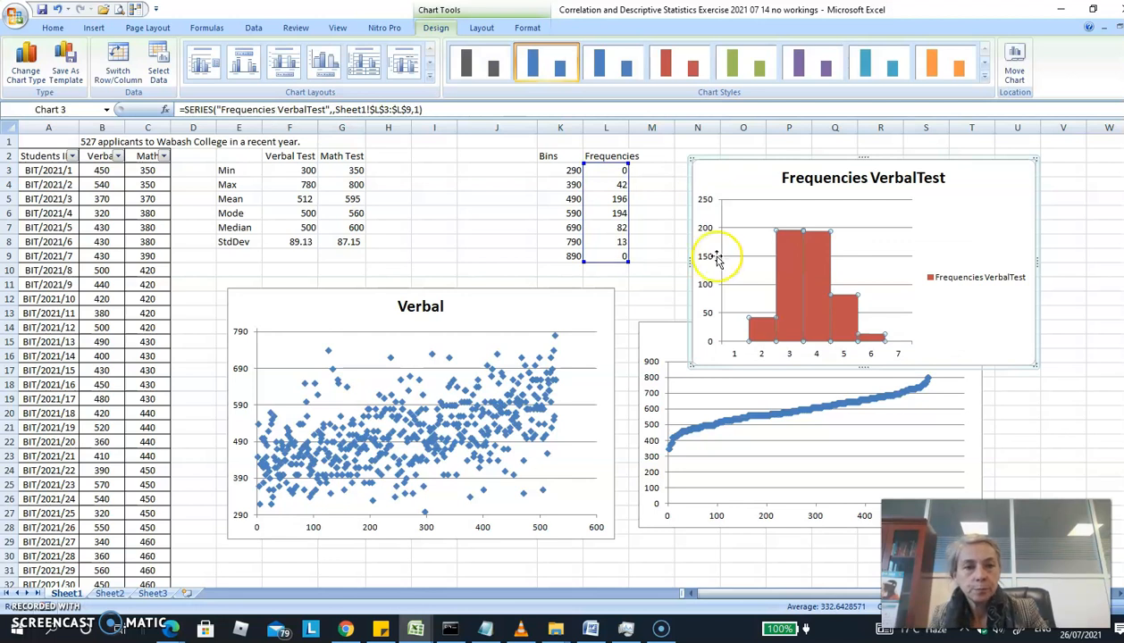
drag(1035, 365, 1084, 364)
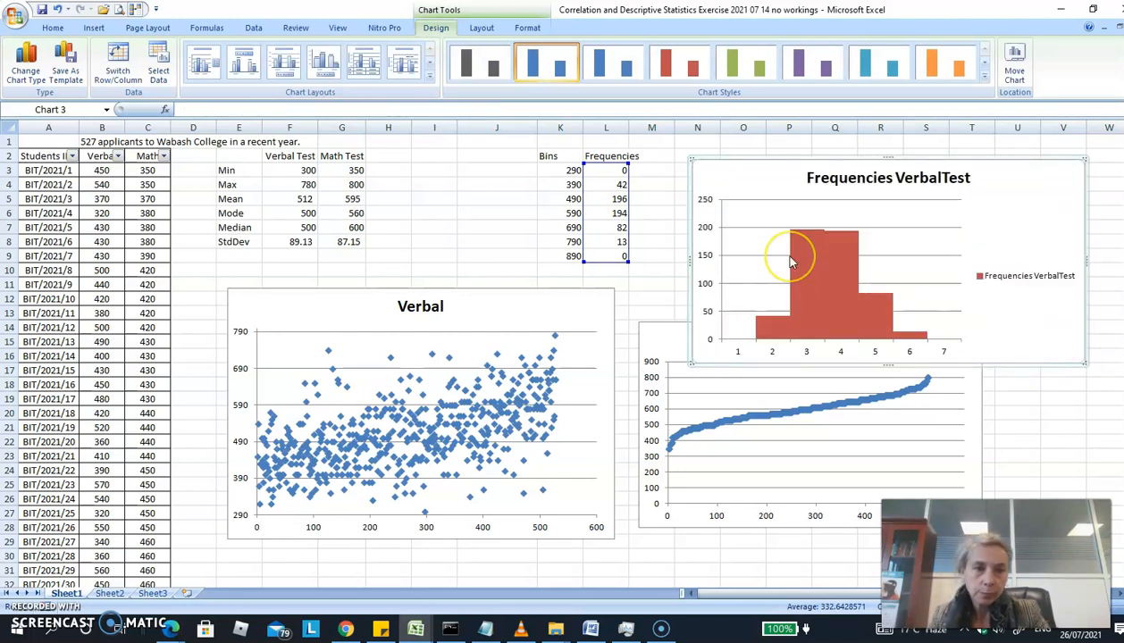
click(811, 320)
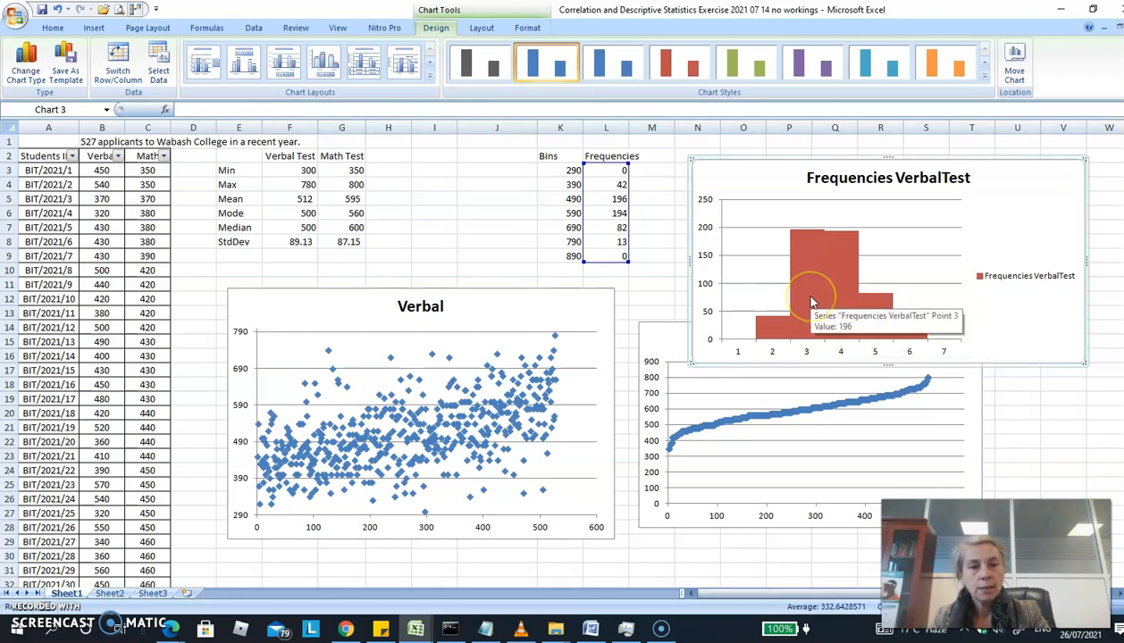
Extend the Frequencies heading in L2 to read Frequencies verbal.
click(652, 161)
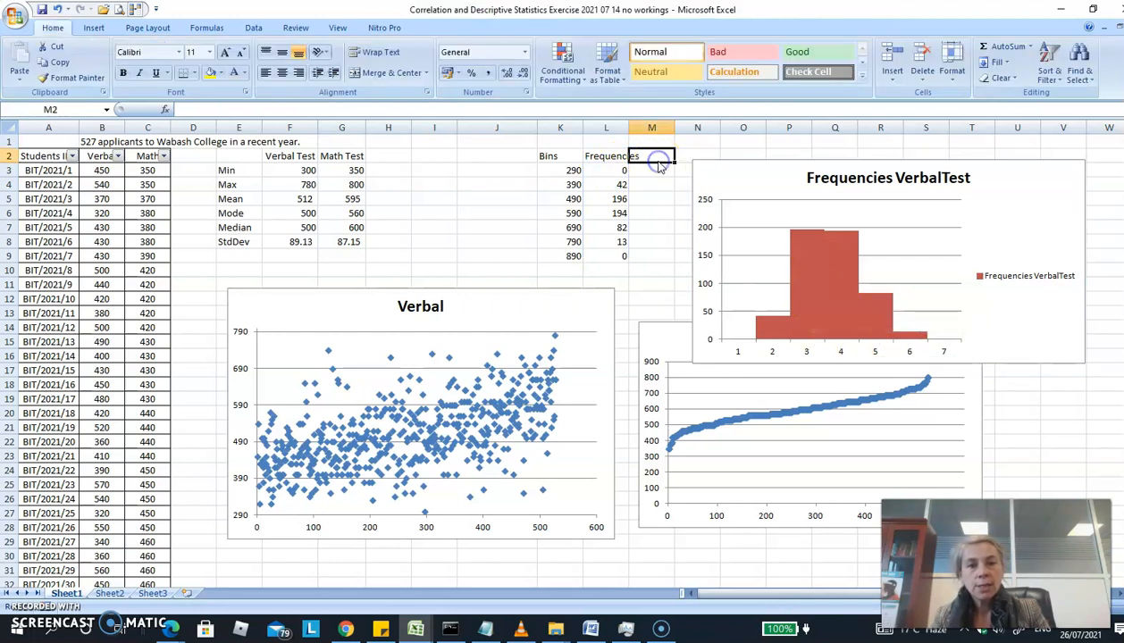
key(Left)
click(334, 111)
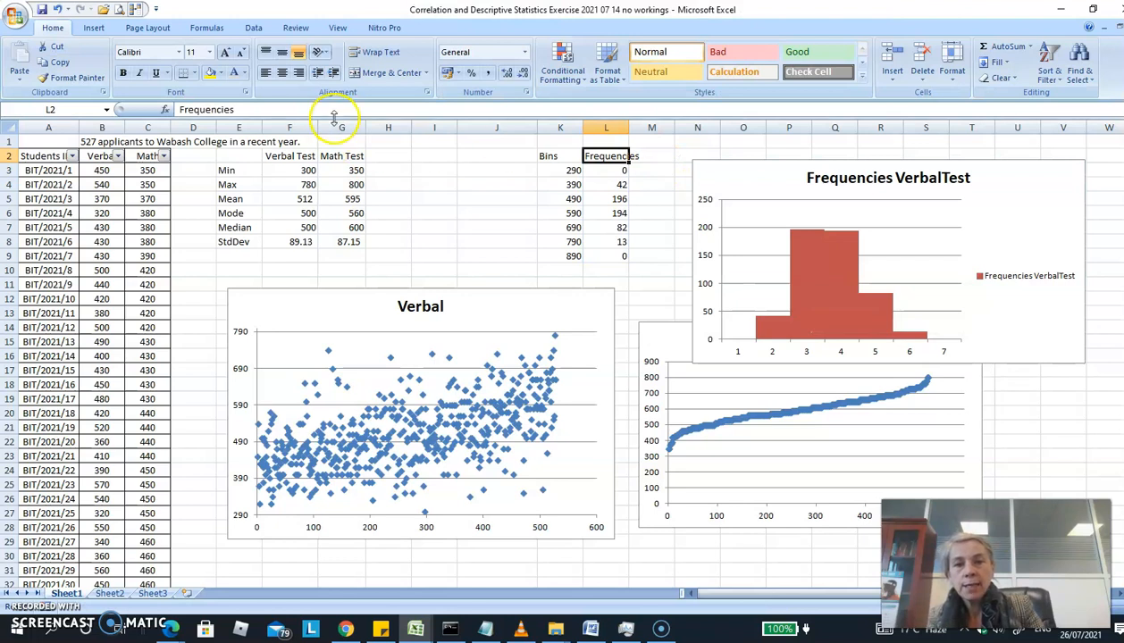
text(verbal)
key(Return)
key(Up)
key(Right)
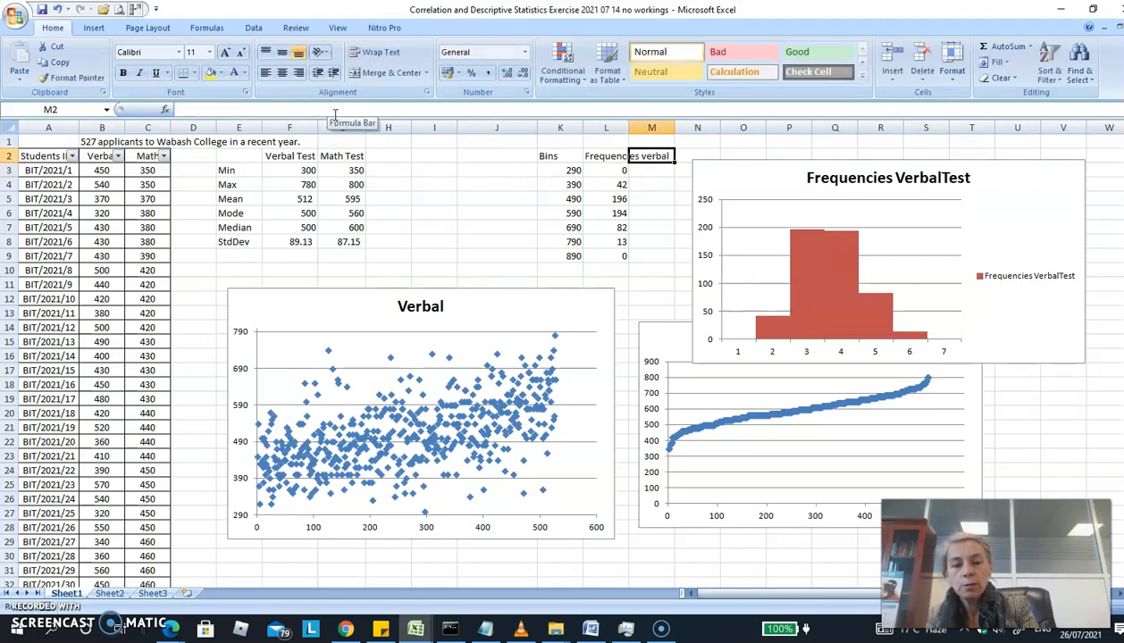
text(Frew)
key(BackSpace)
Move the Frequencies VerbalTest histogram directly below the Verbal scatter chart.
click(1019, 193)
drag(1020, 193, 550, 289)
scroll(896, 313, up, 7)
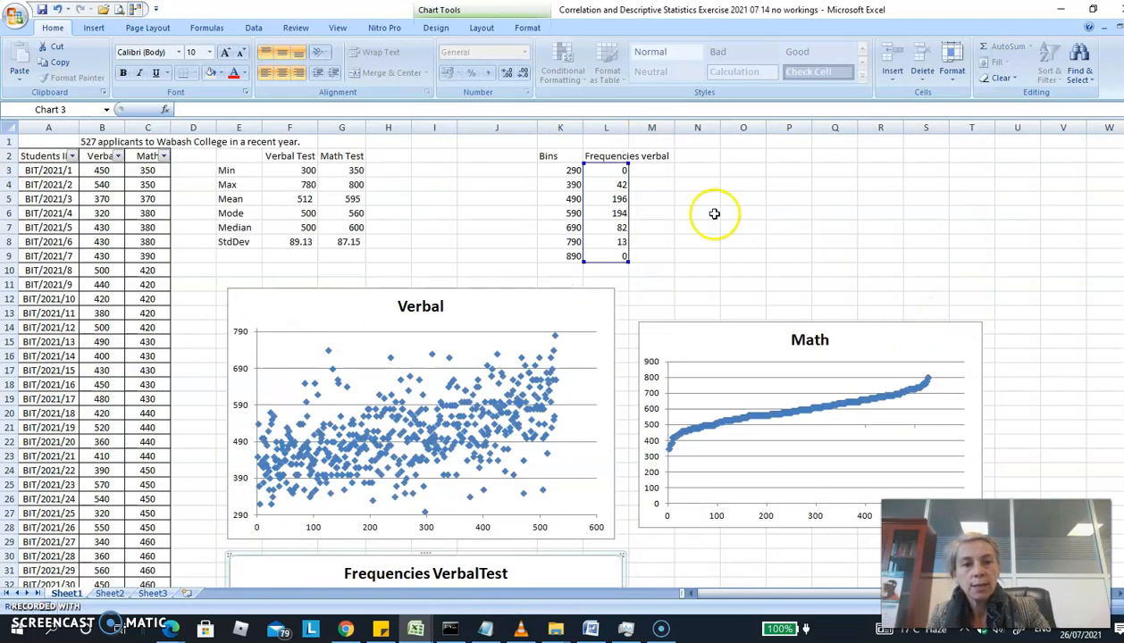
Start a second frequency table with the heading Bins in N2 and the title Verbal test in N1.
click(710, 183)
click(703, 157)
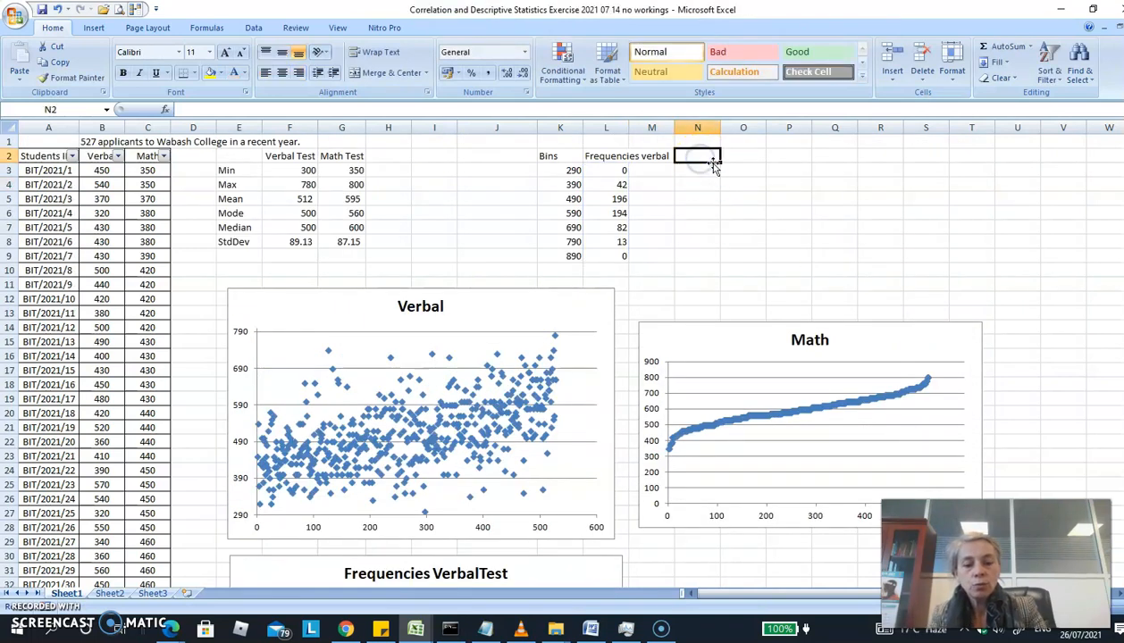
text(N)
text(ins)
key(Return)
key(Up)
key(Up)
text(Ve)
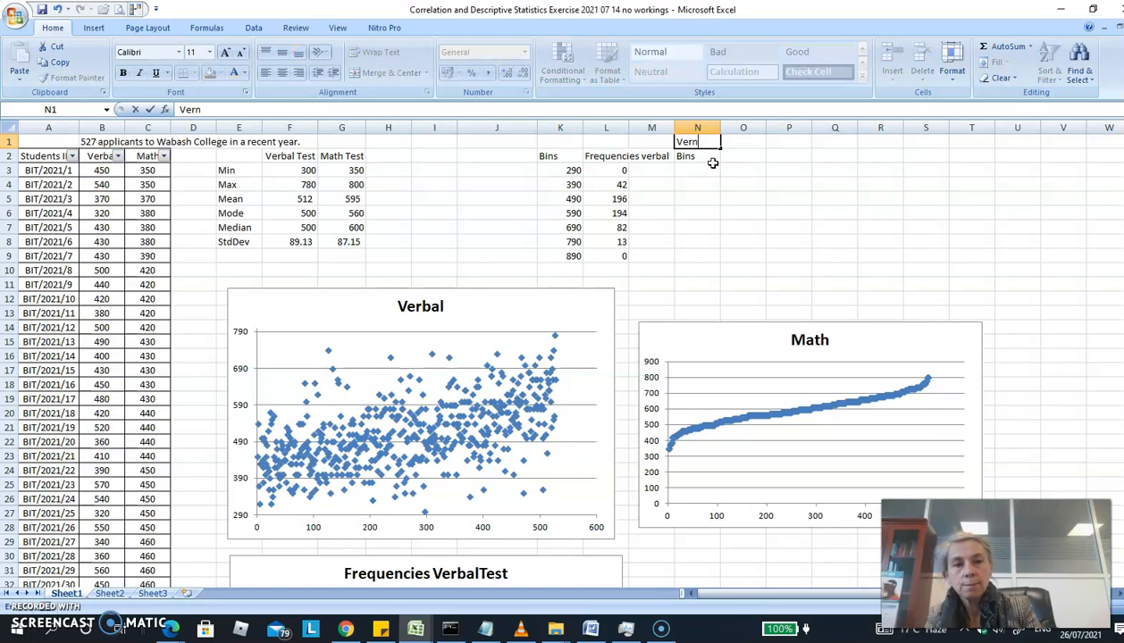
text(rbal test)
key(Return)
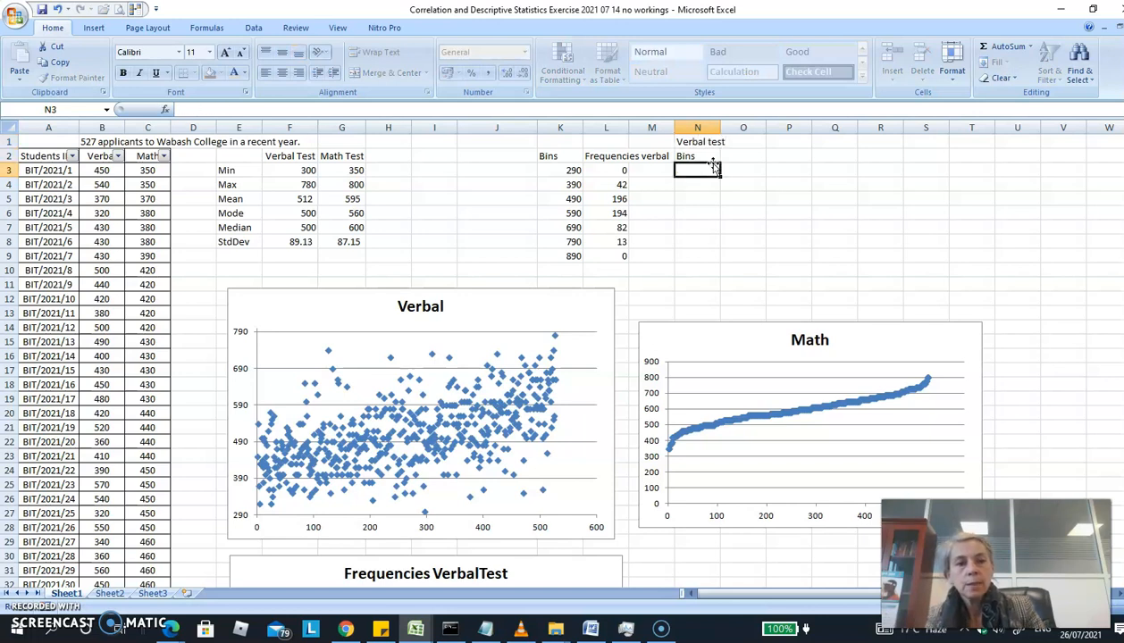
Enter the column heading Frequencies in O2 of the second table.
key(Right)
text(Frequencies)
key(Return)
Enter the title VERBAL in K1 above the first frequency table and merge cells K1:L1.
click(563, 141)
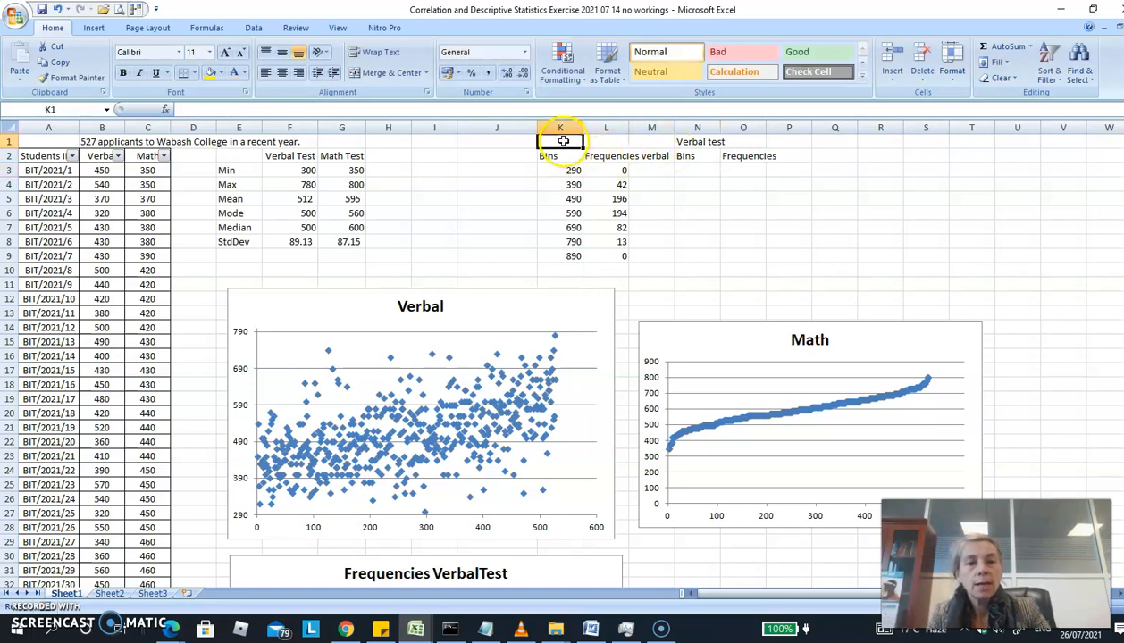
text(VERBAL)
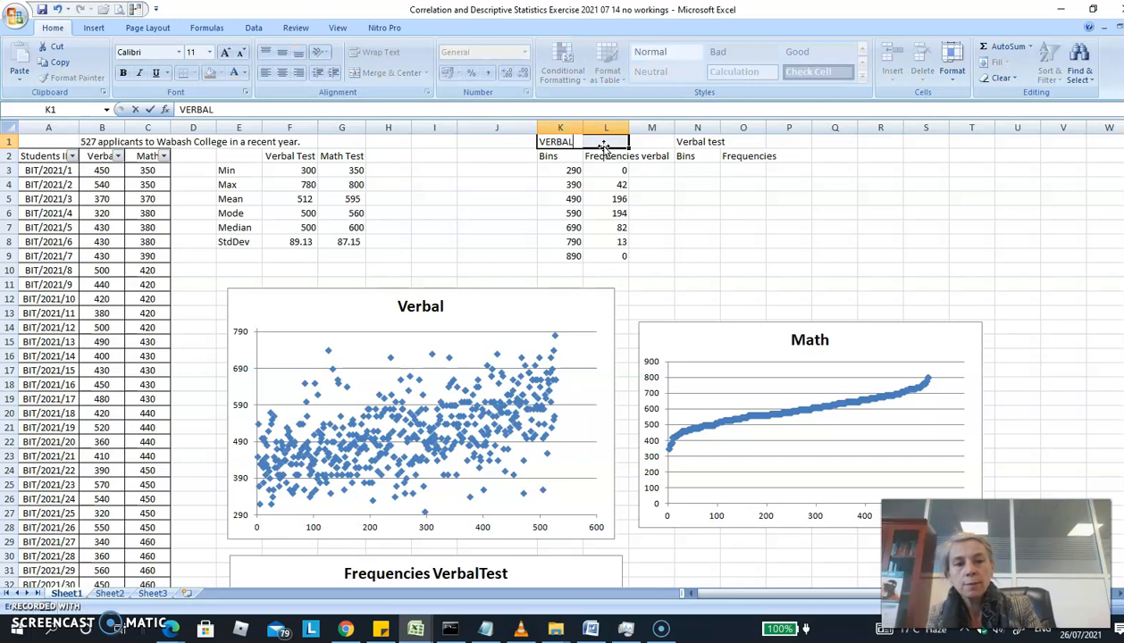
click(604, 146)
right_click(604, 144)
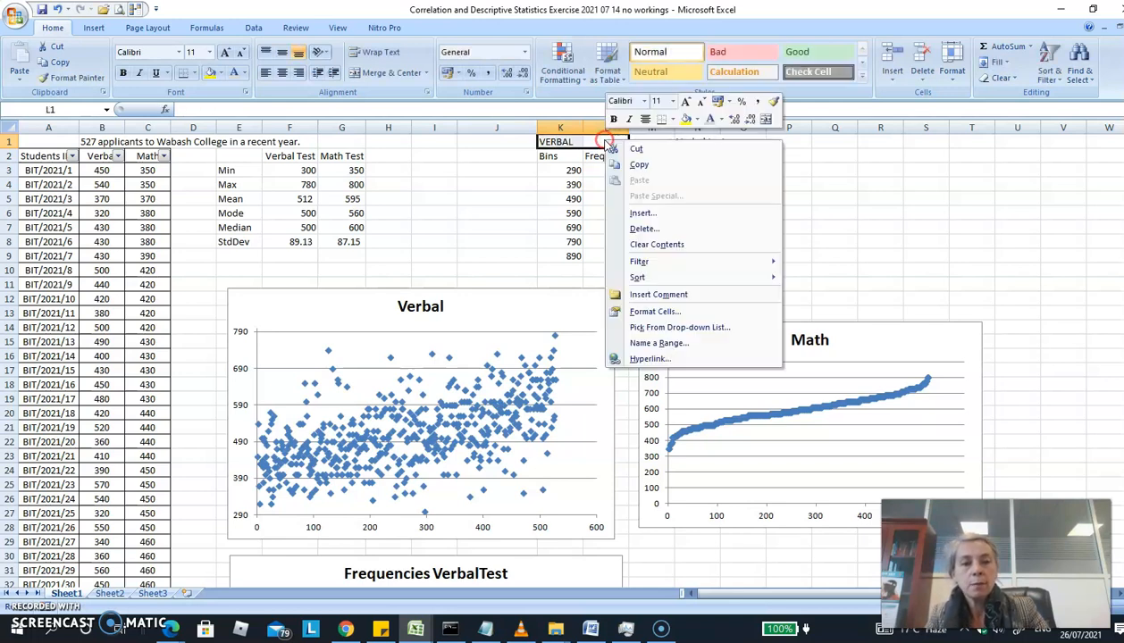
click(652, 311)
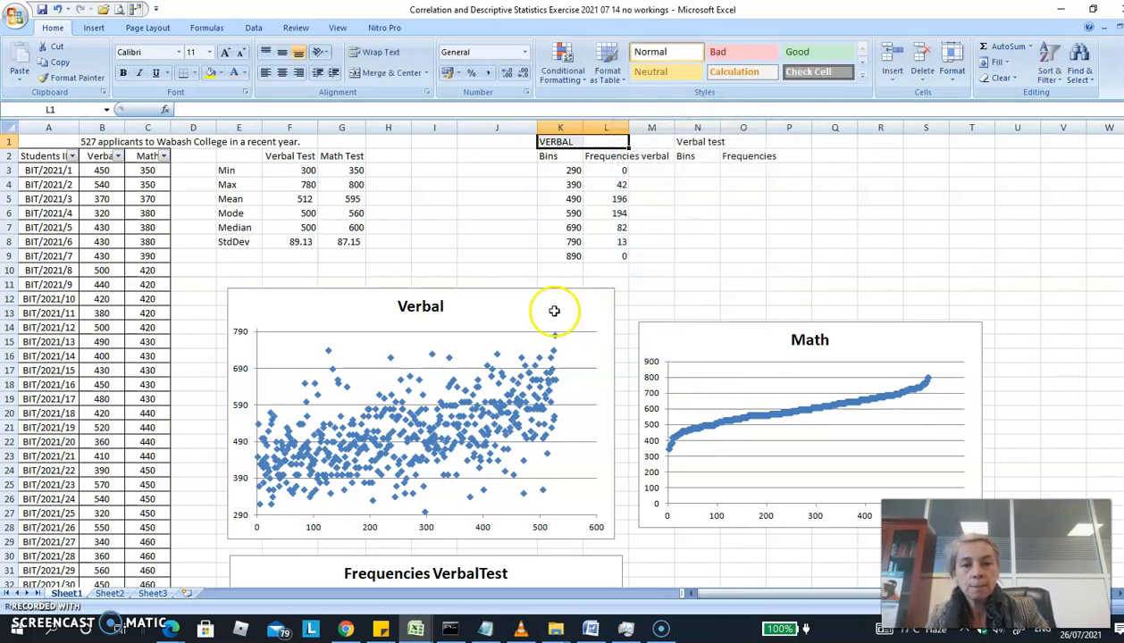
click(561, 171)
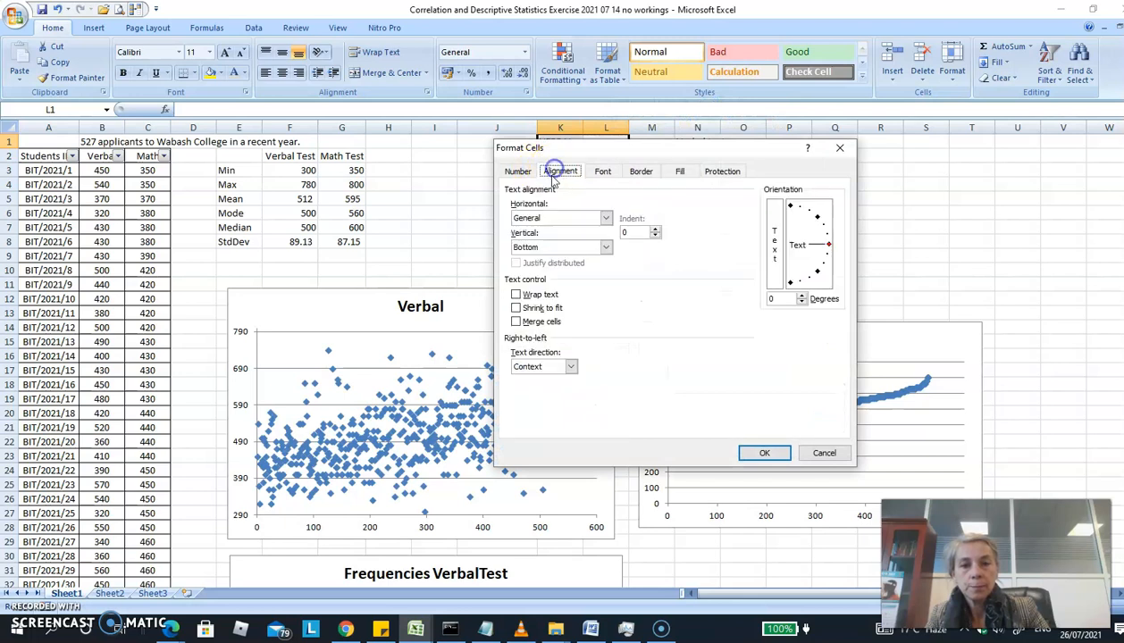
click(541, 323)
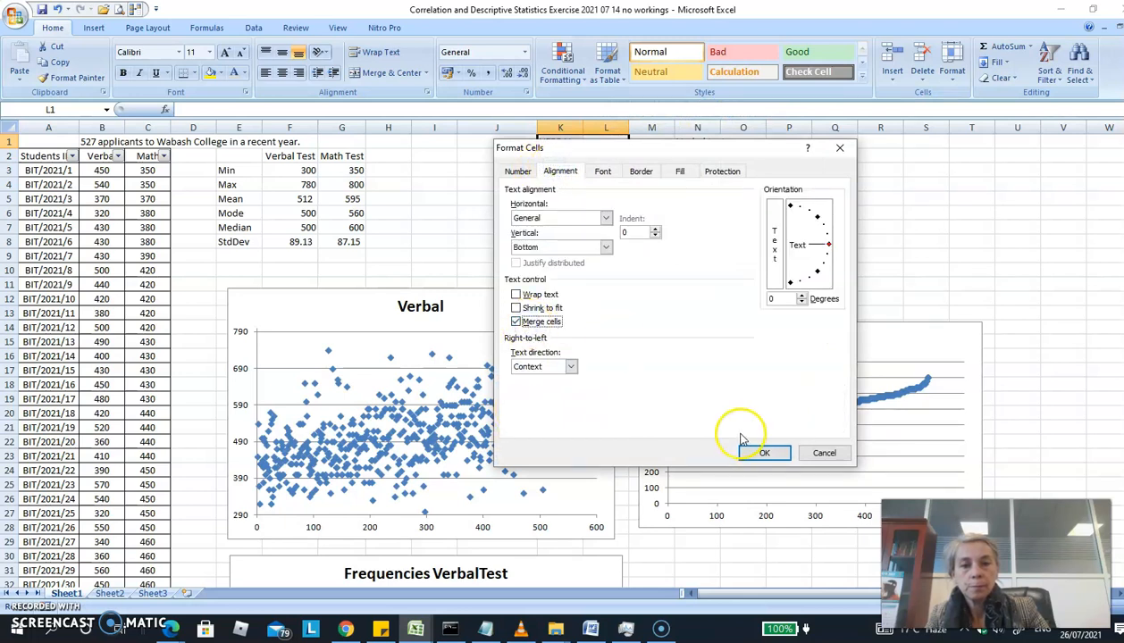
click(762, 453)
Change the second table's title in N1 to Math test.
click(702, 141)
click(192, 109)
double_click(192, 109)
text(Math test)
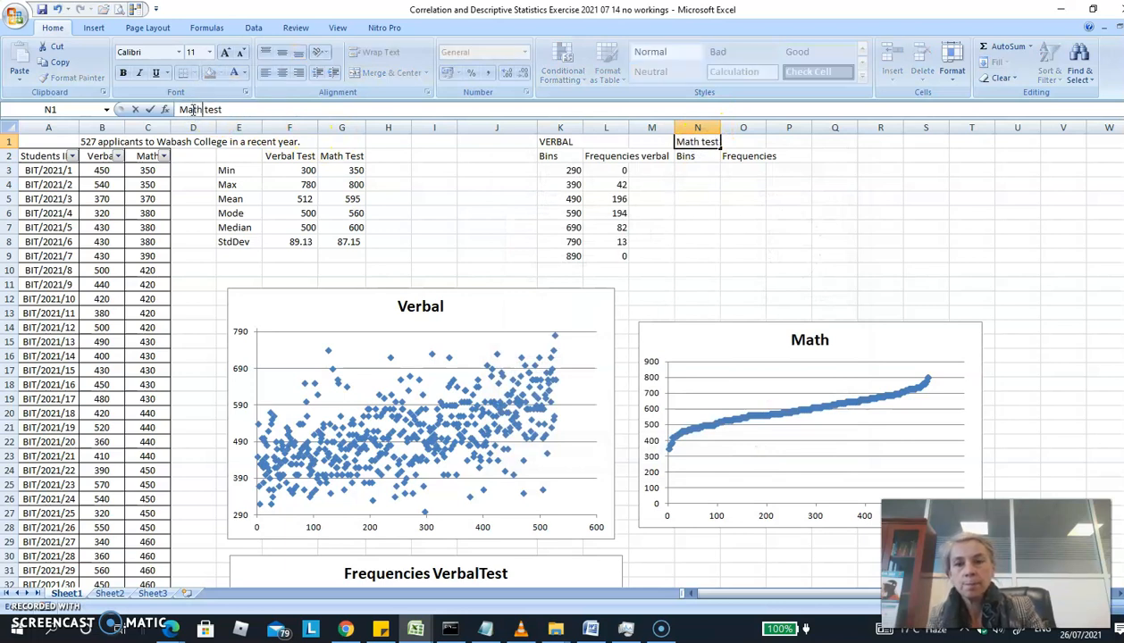
key(Return)
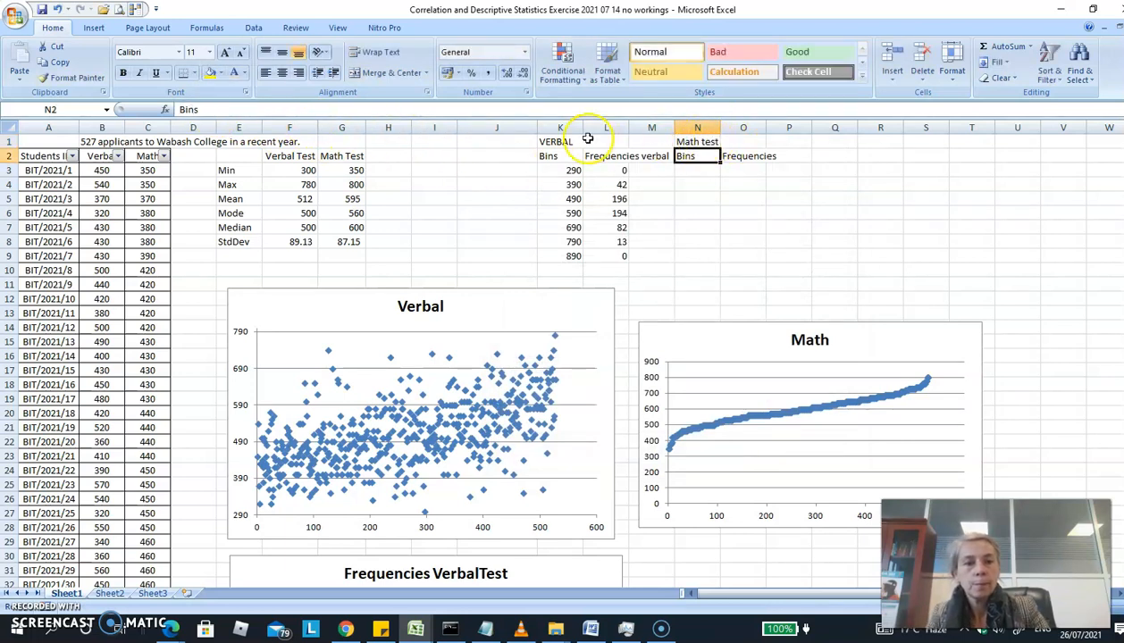
Copy the formatting of the merged VERBAL title to the Math test title in N1.
click(559, 141)
click(72, 77)
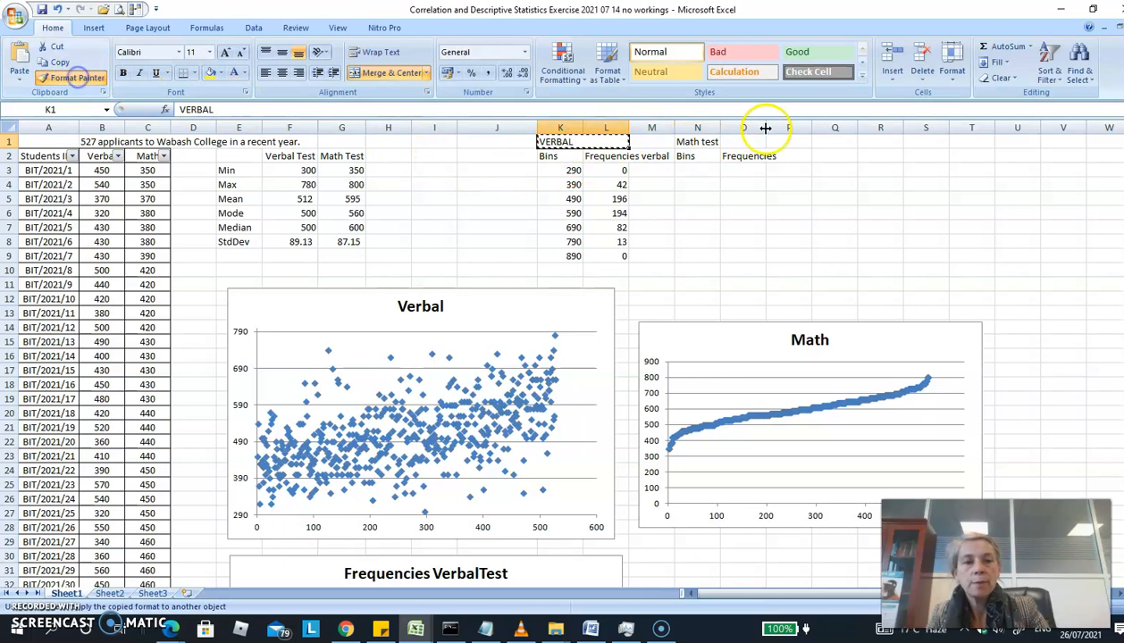
click(697, 141)
click(697, 156)
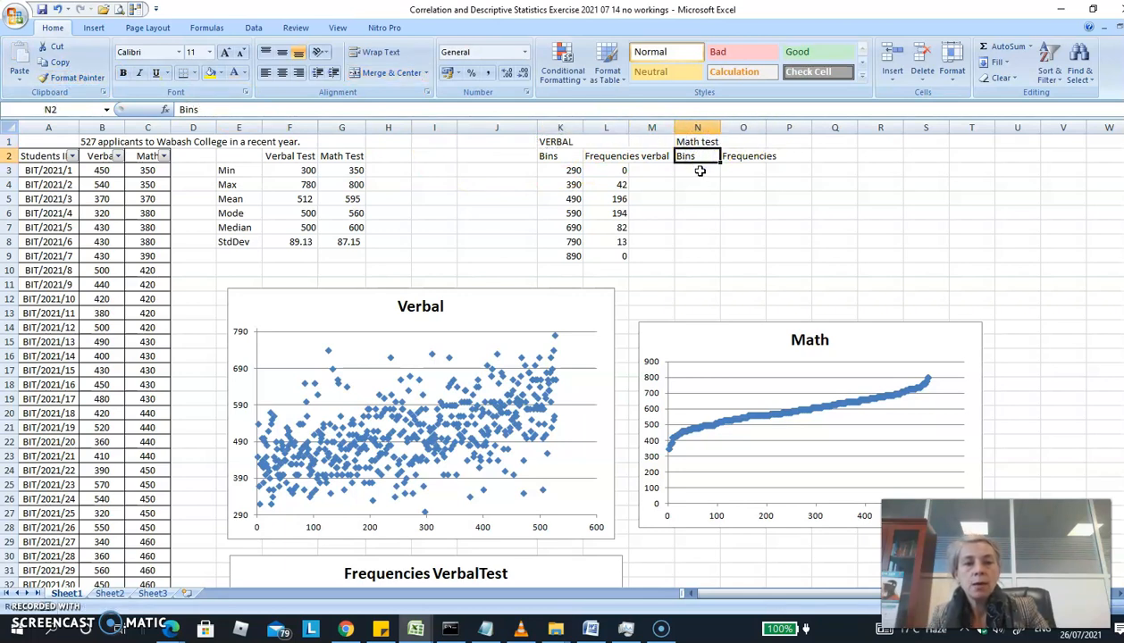
Check the Math test minimum and maximum, and enter the first Math bins, 350 in N3 and 450 in N4.
click(700, 171)
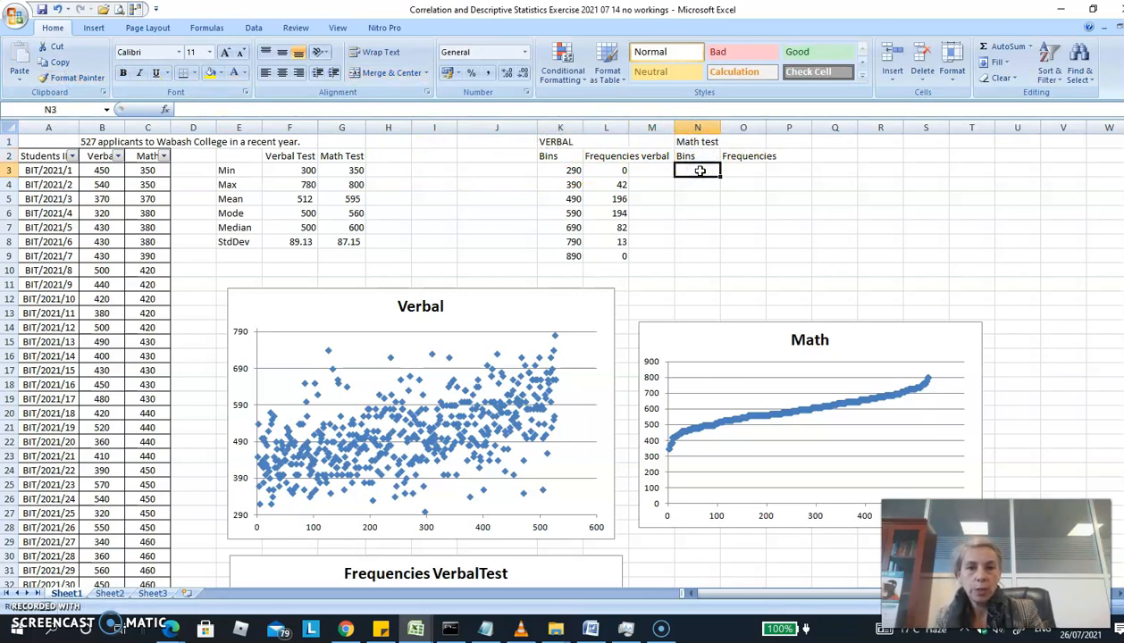
click(351, 170)
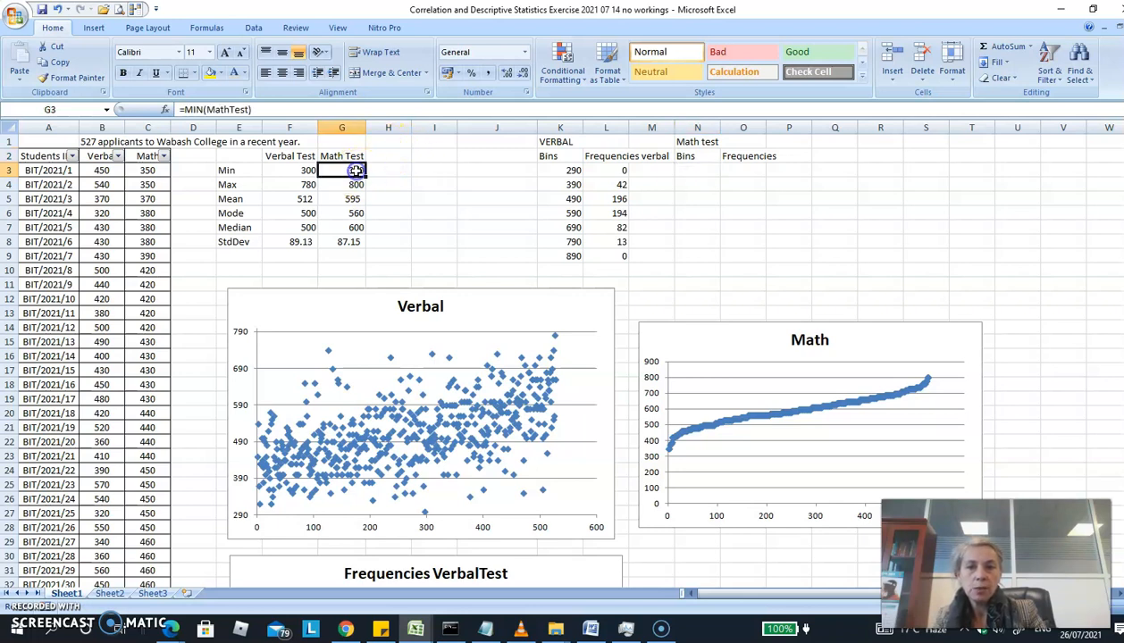
click(355, 185)
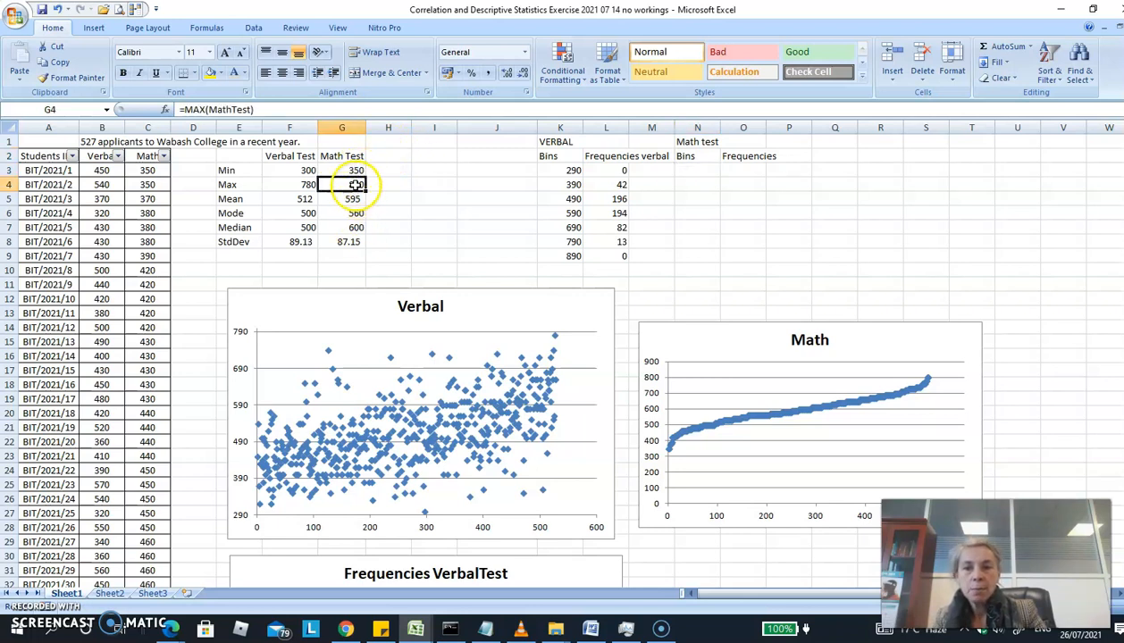
click(703, 169)
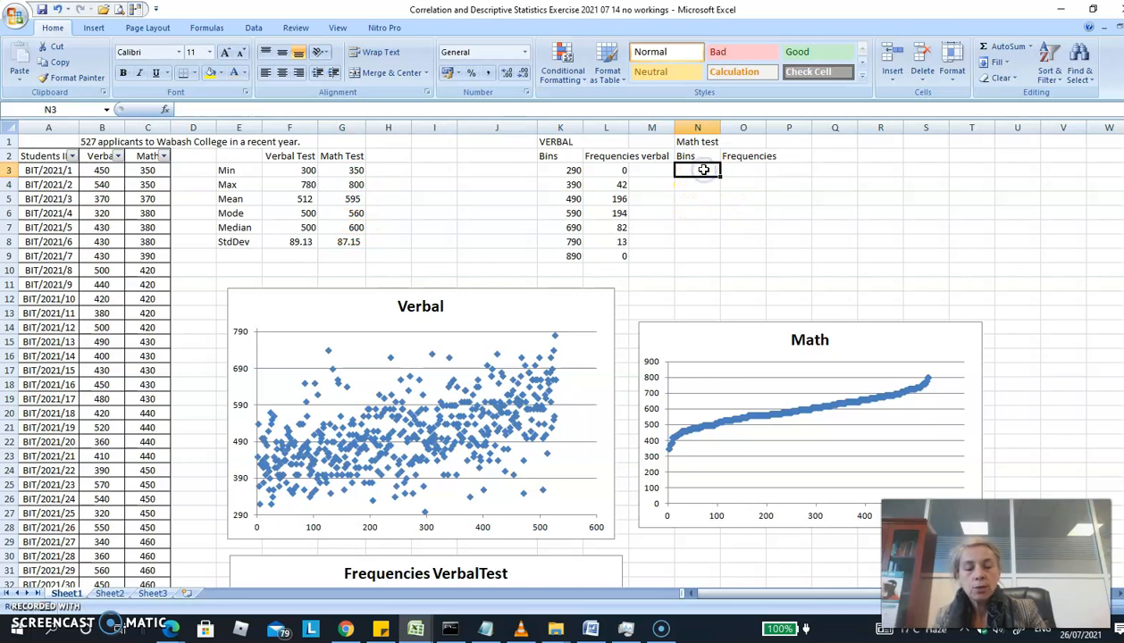
text(350)
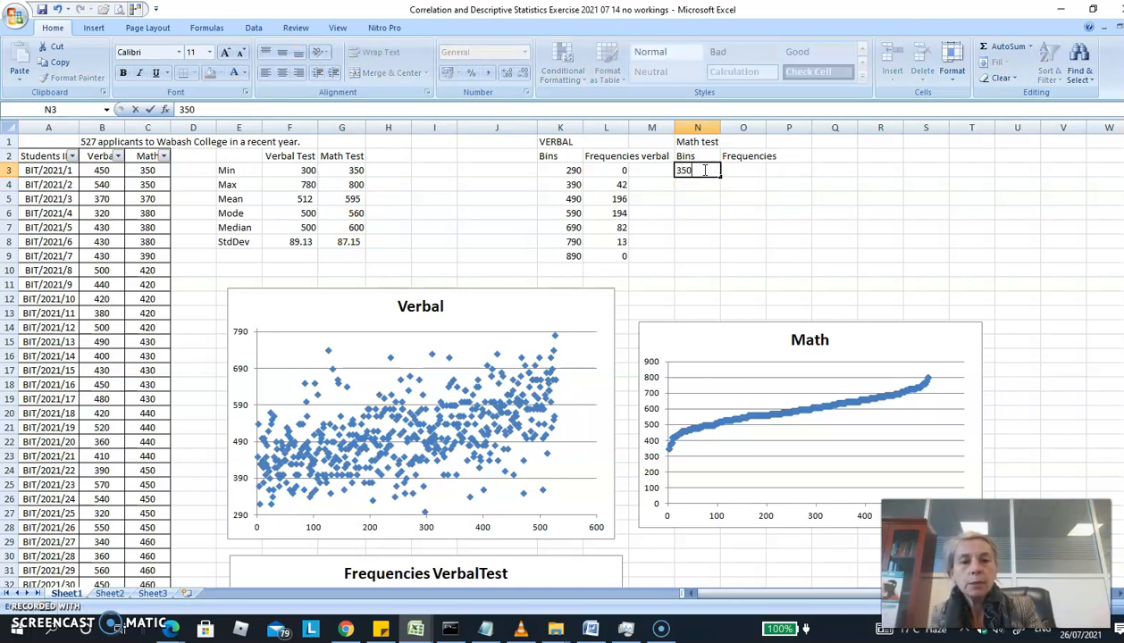
key(Return)
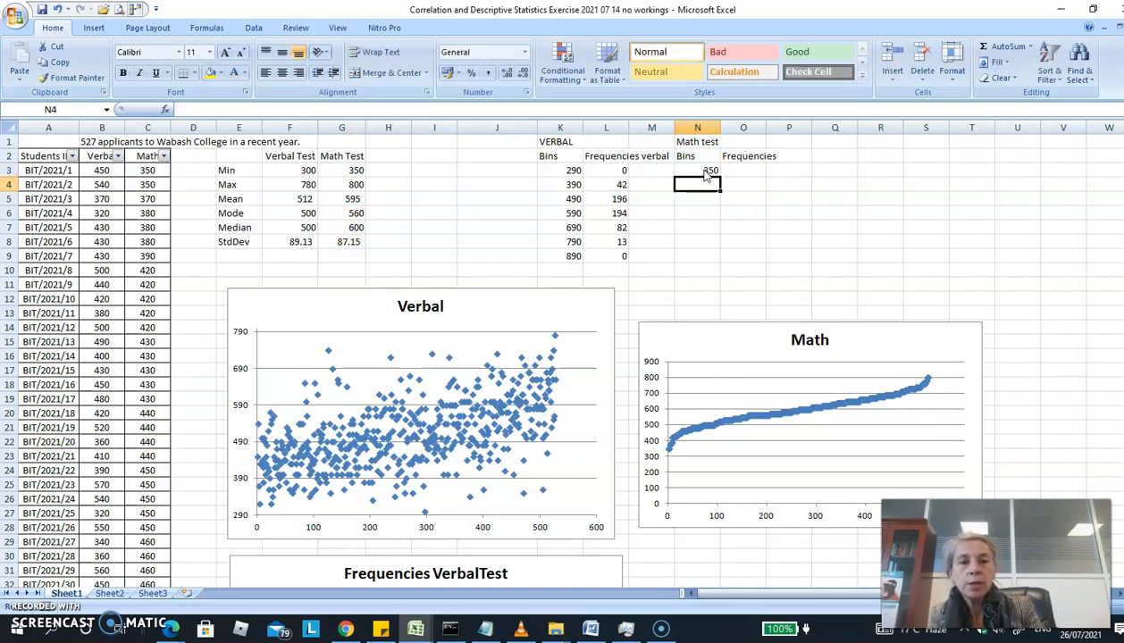
text(450)
key(Return)
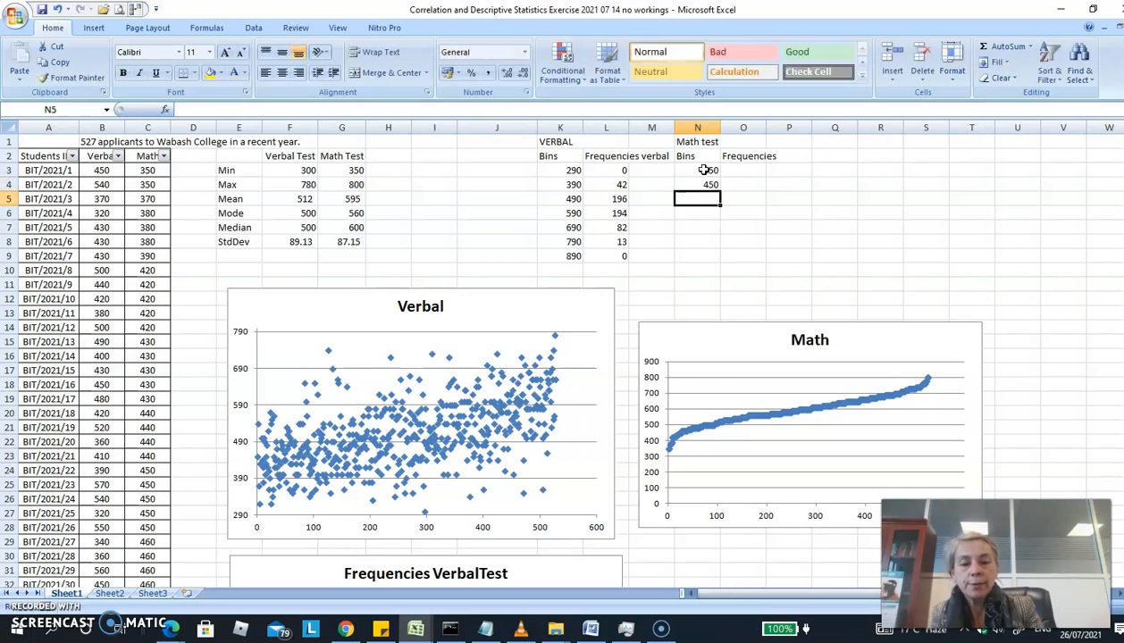
Enter the remaining Math bins 550, 650, 750, 850 and 950 in N5:N9.
text(550)
key(Return)
text(650)
key(Return)
text(750)
key(Return)
text(85)
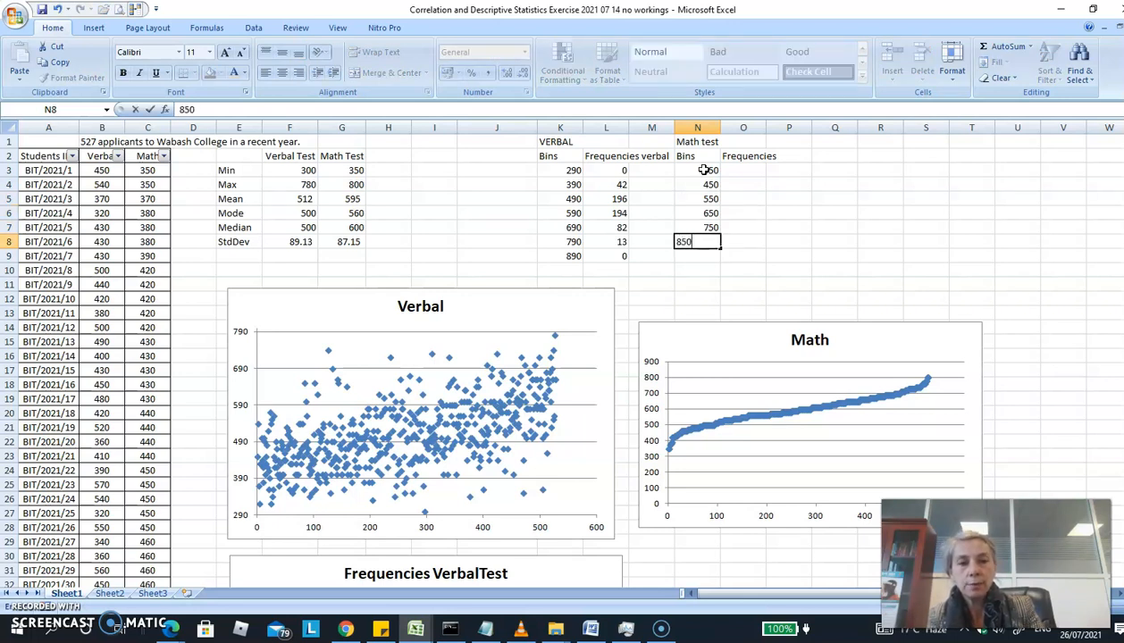
key(Return)
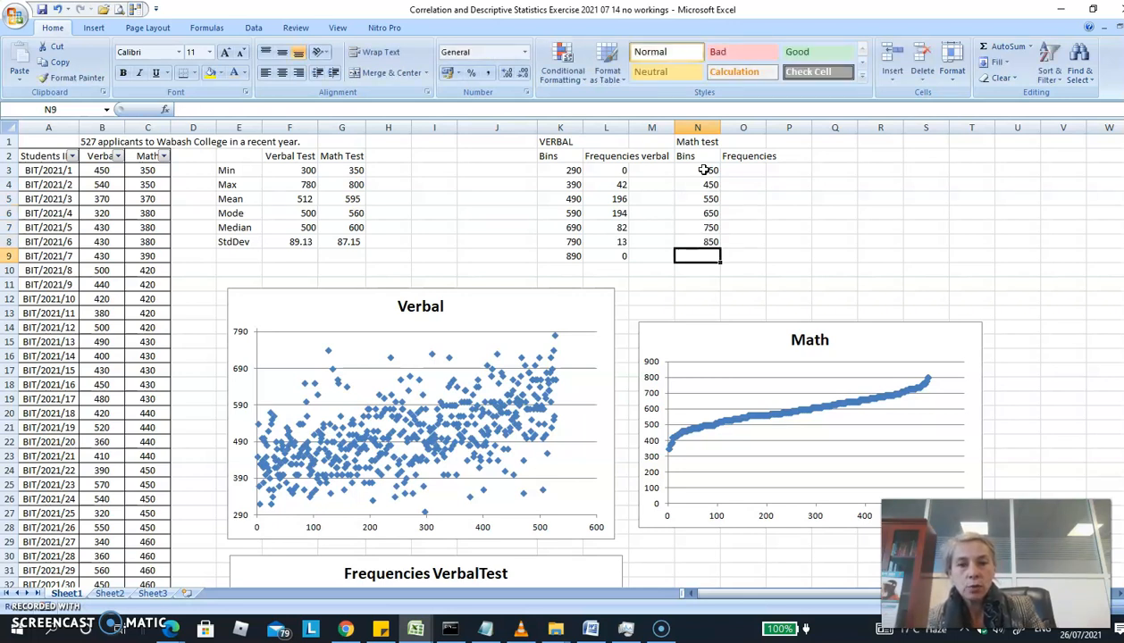
text(9)
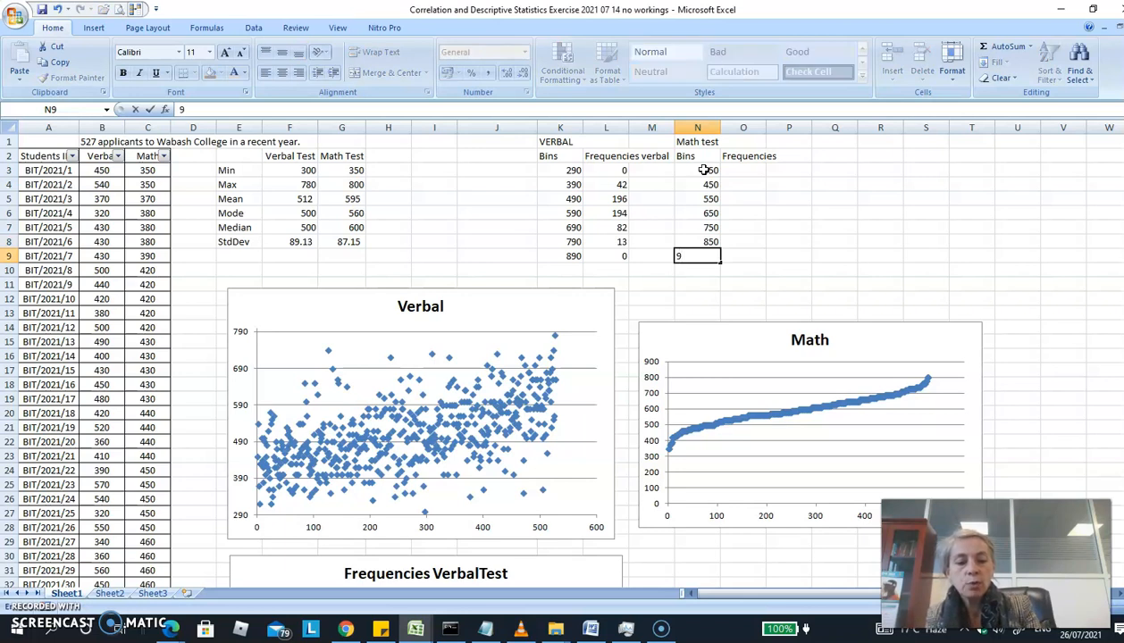
key(Return)
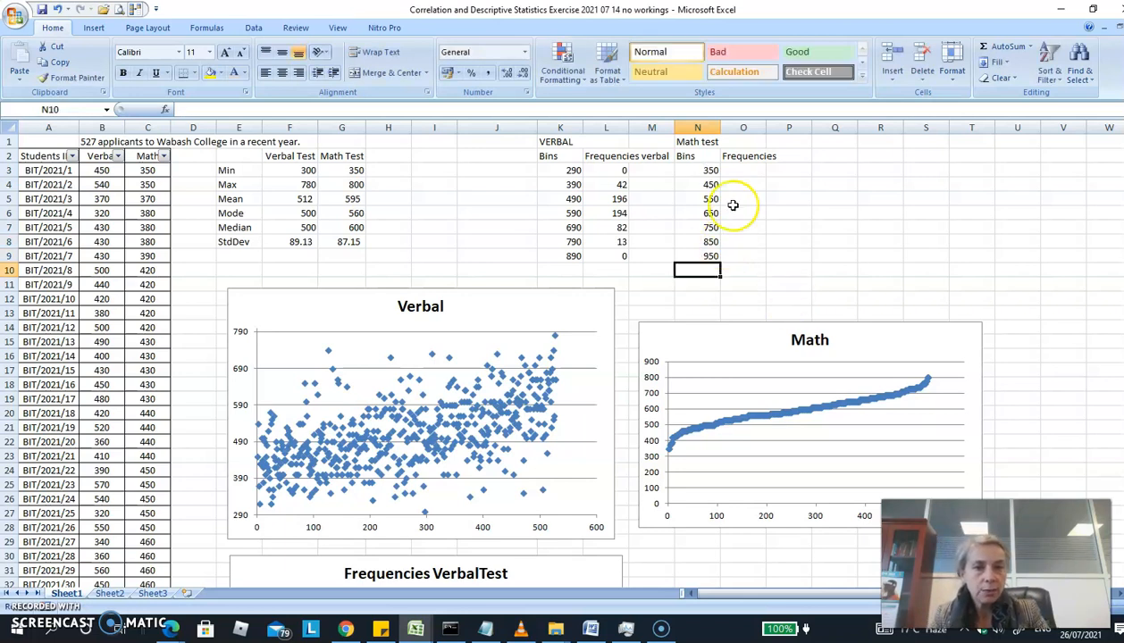
Enter the formula =FREQUENCY(MathTest,N3:N9) in O3 for the Math frequencies.
click(740, 174)
drag(740, 175, 743, 255)
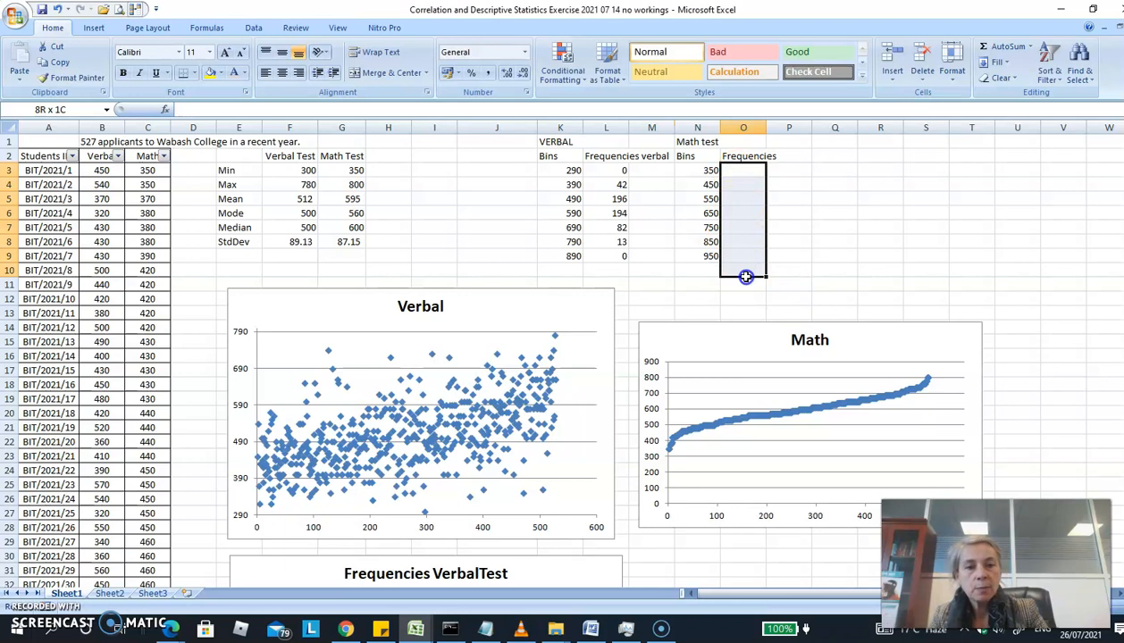
click(348, 108)
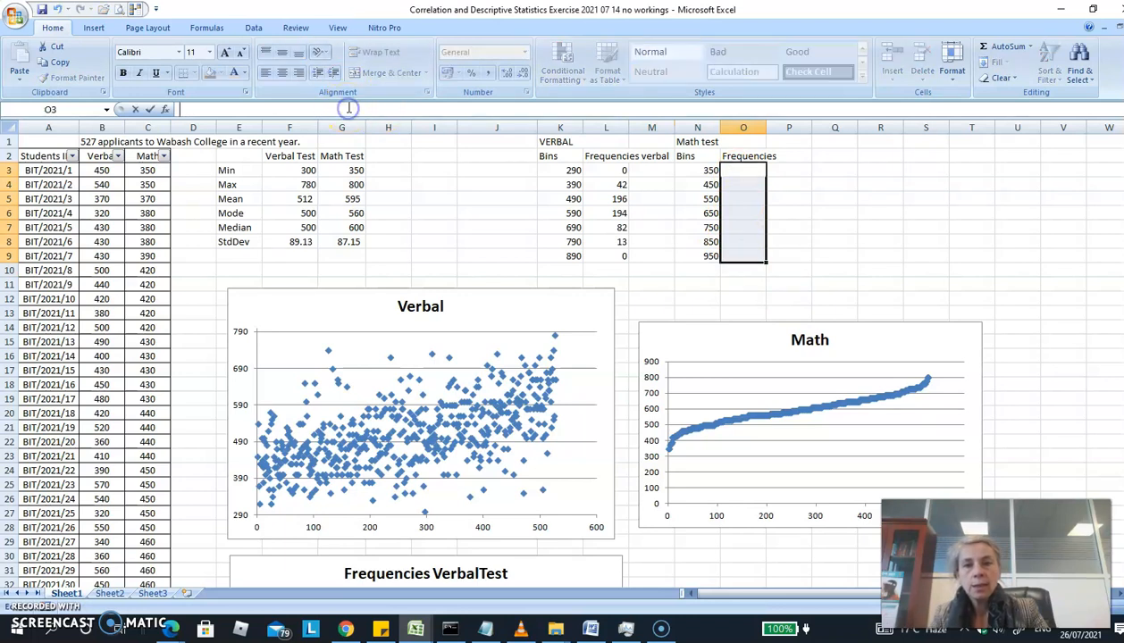
text(=FREQUENCY()
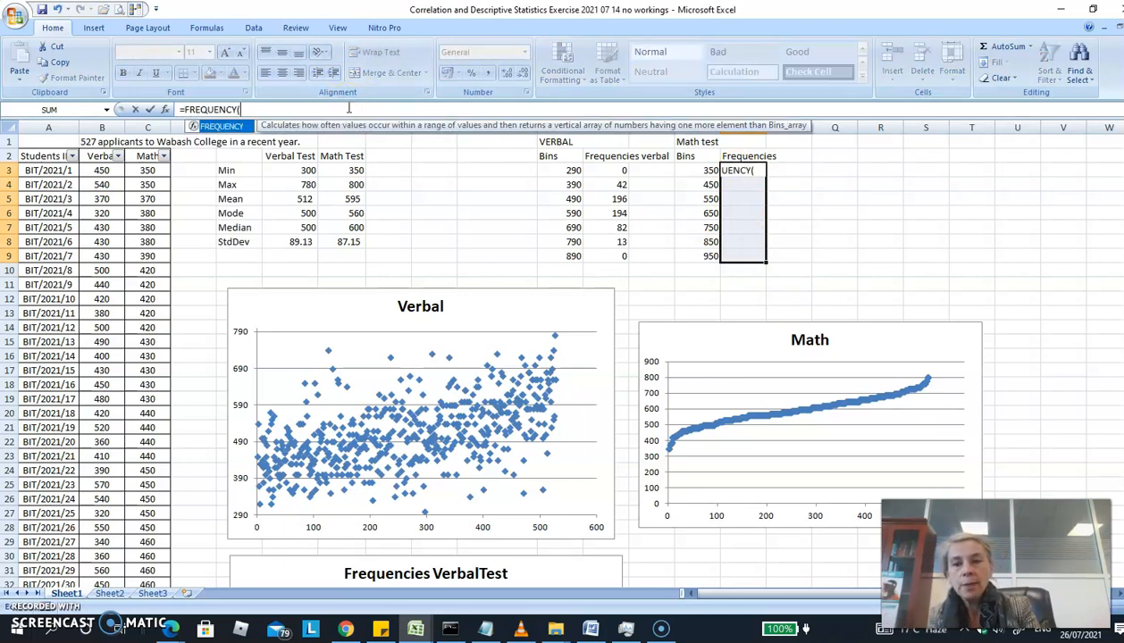
text(Ma)
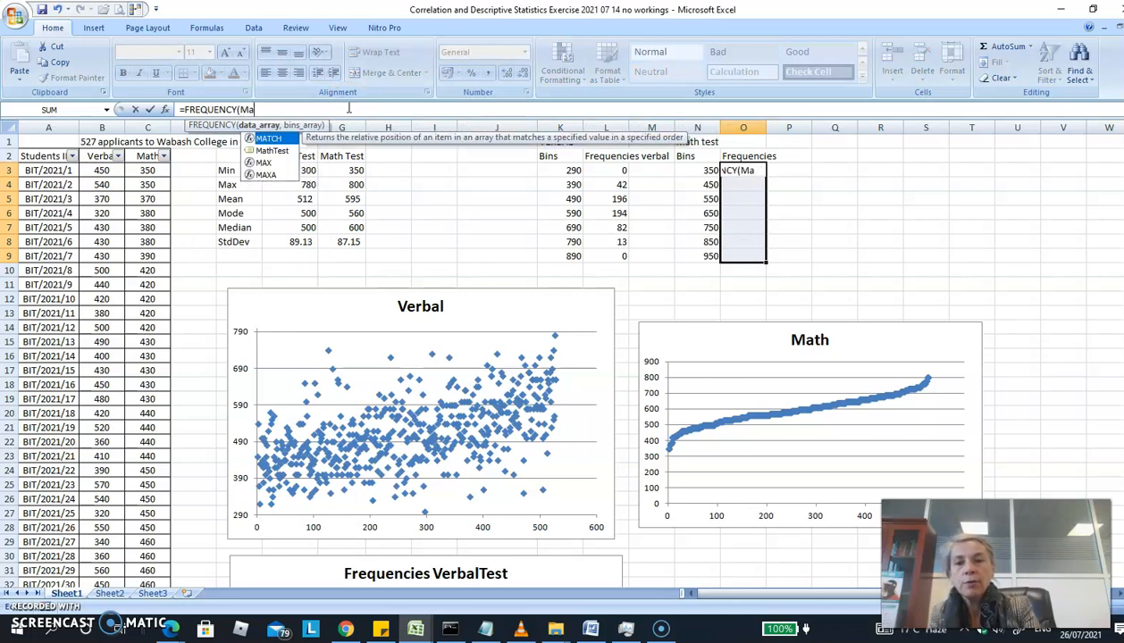
key(Down)
key(Tab)
text(,)
drag(706, 170, 708, 249)
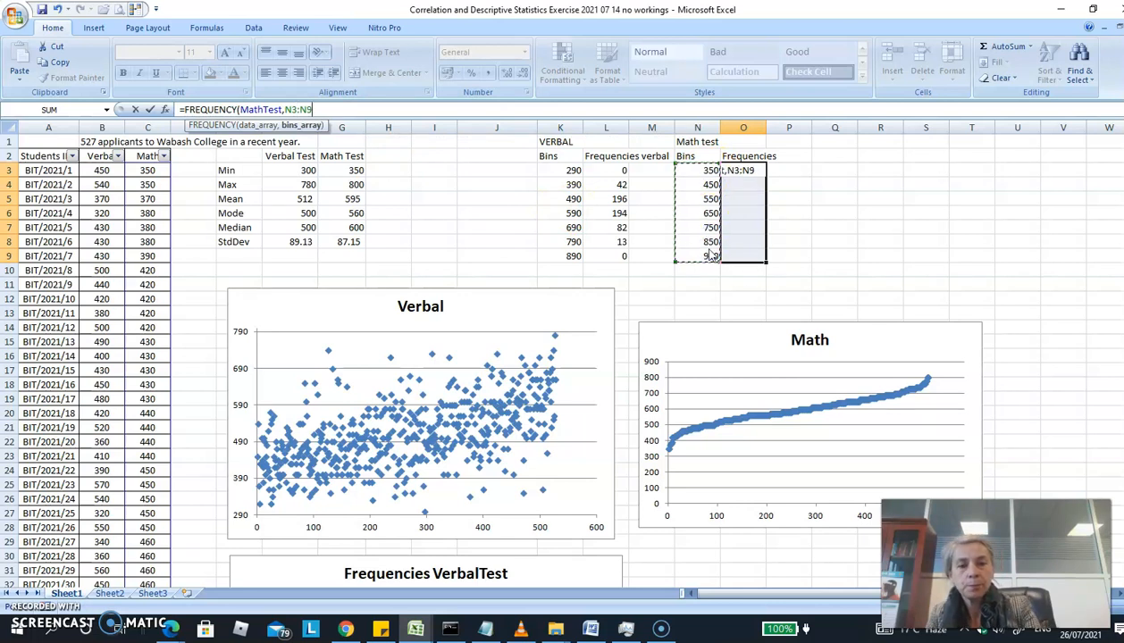
key(Return)
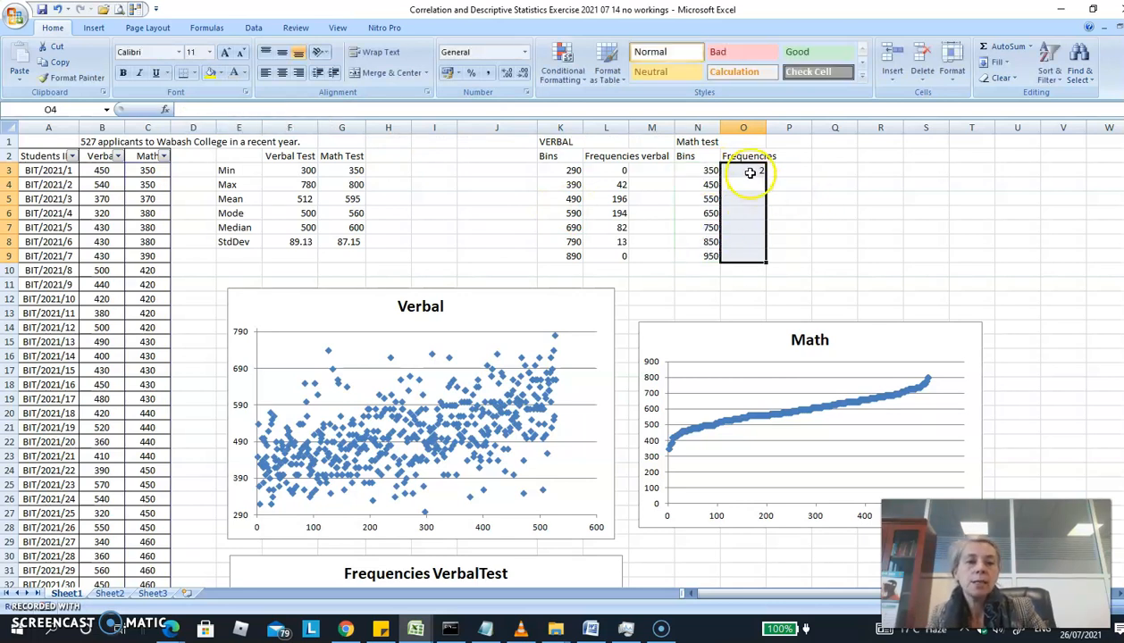
Re-enter the Math FREQUENCY formula as an array formula across O3:O9.
click(751, 172)
drag(751, 170, 743, 255)
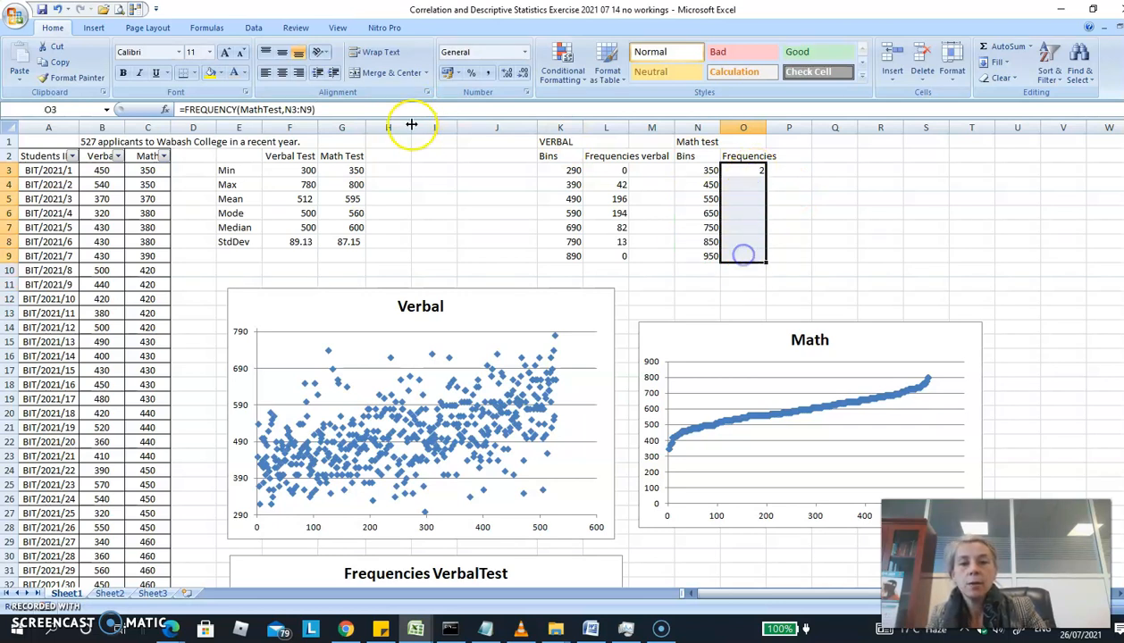
click(389, 109)
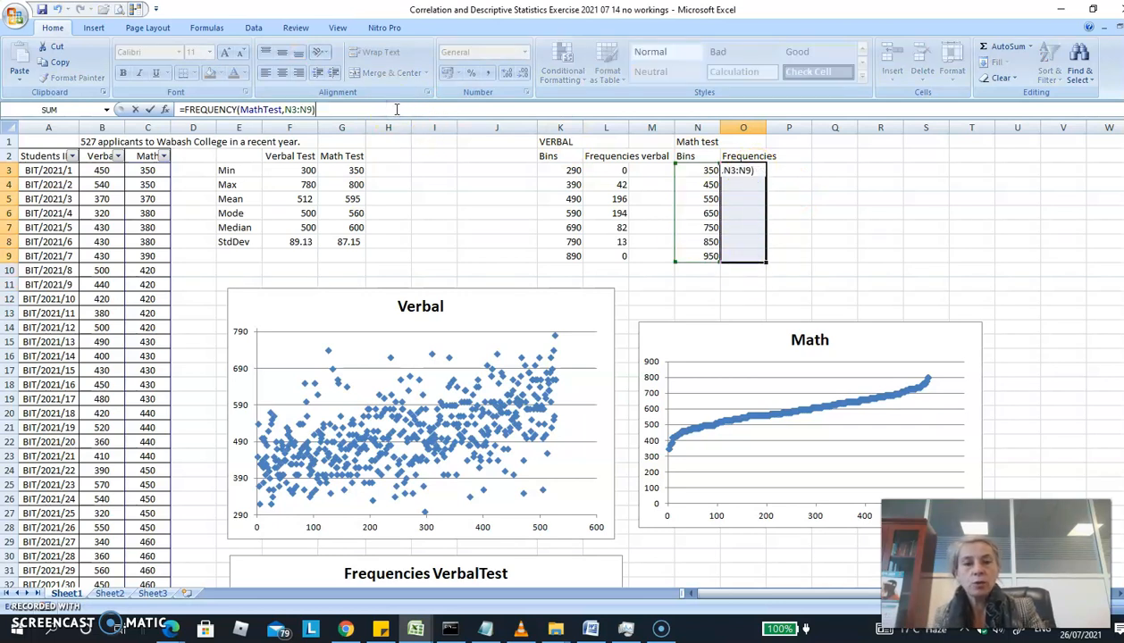
key(ctrl+shift+Return)
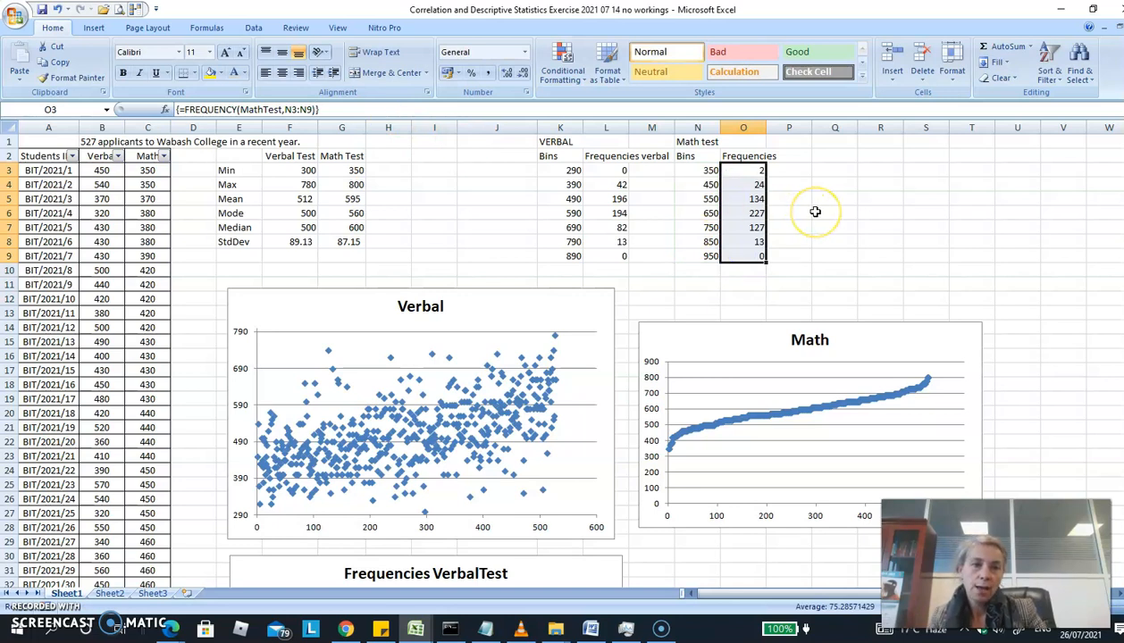
Insert a 2-D clustered column chart from the Math bins and frequencies in N2:O9 and move it over the Math scatter chart.
click(711, 171)
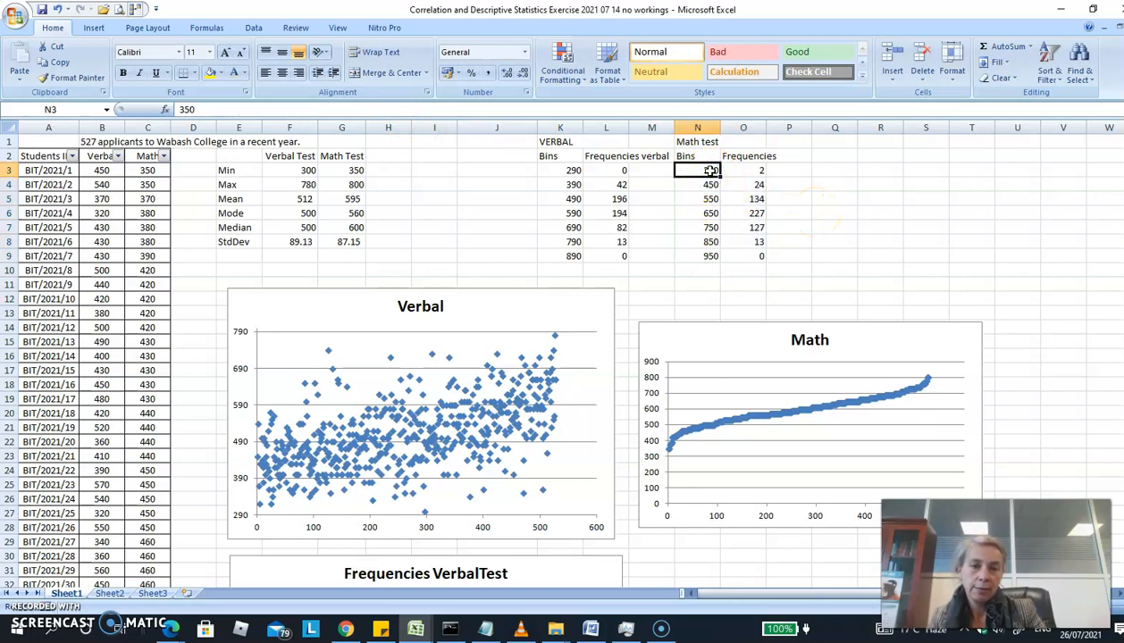
drag(700, 156, 753, 248)
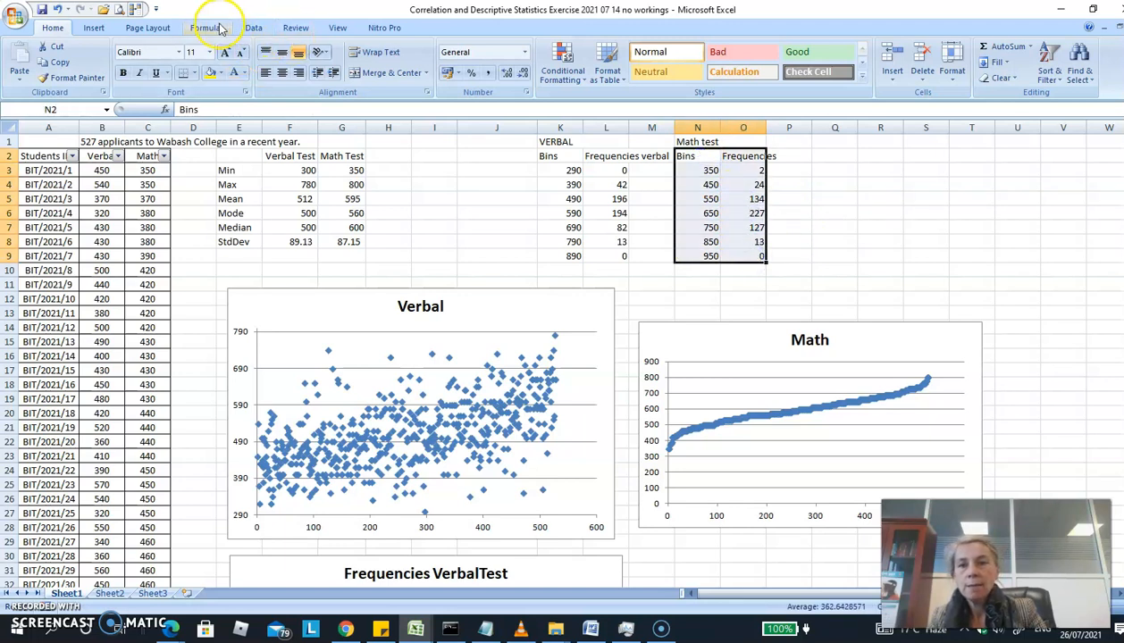
click(94, 28)
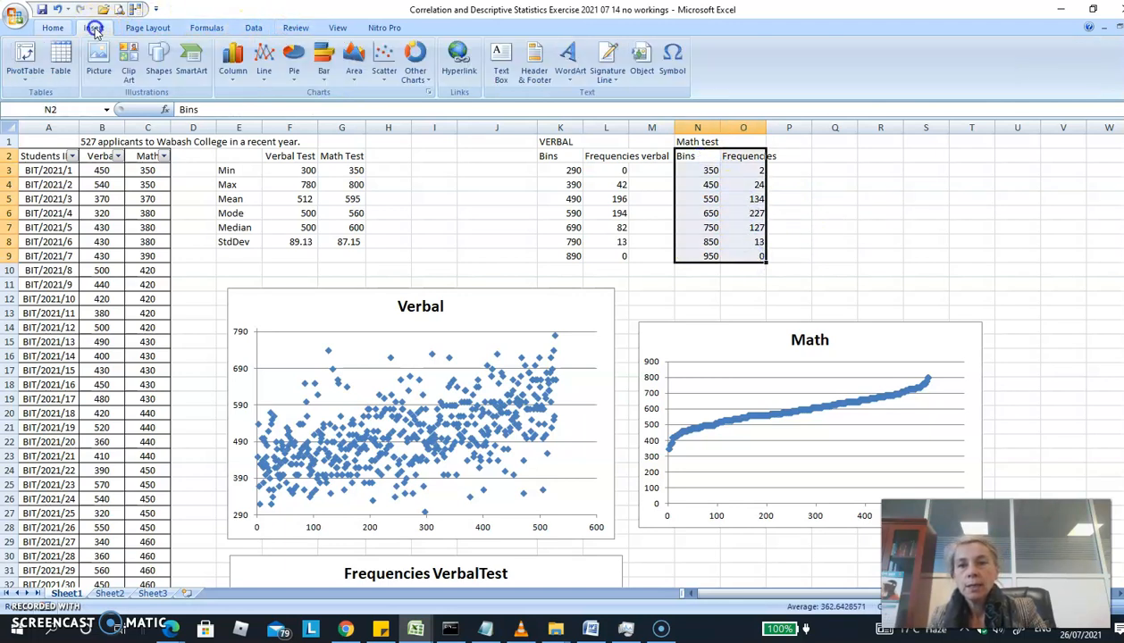
click(233, 63)
click(242, 132)
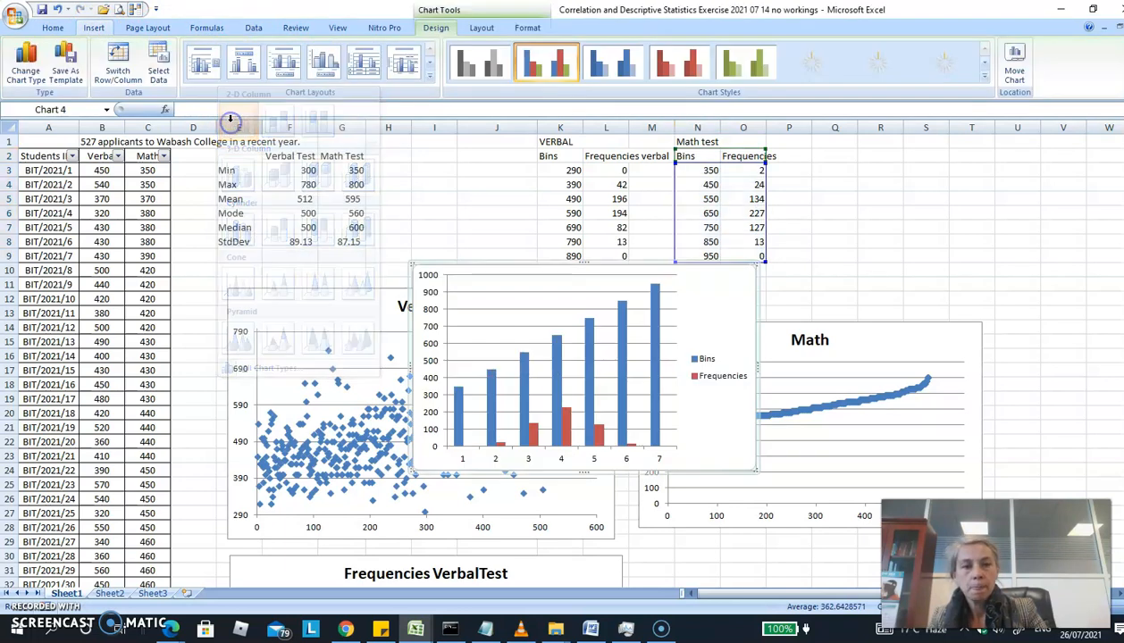
drag(703, 281, 990, 343)
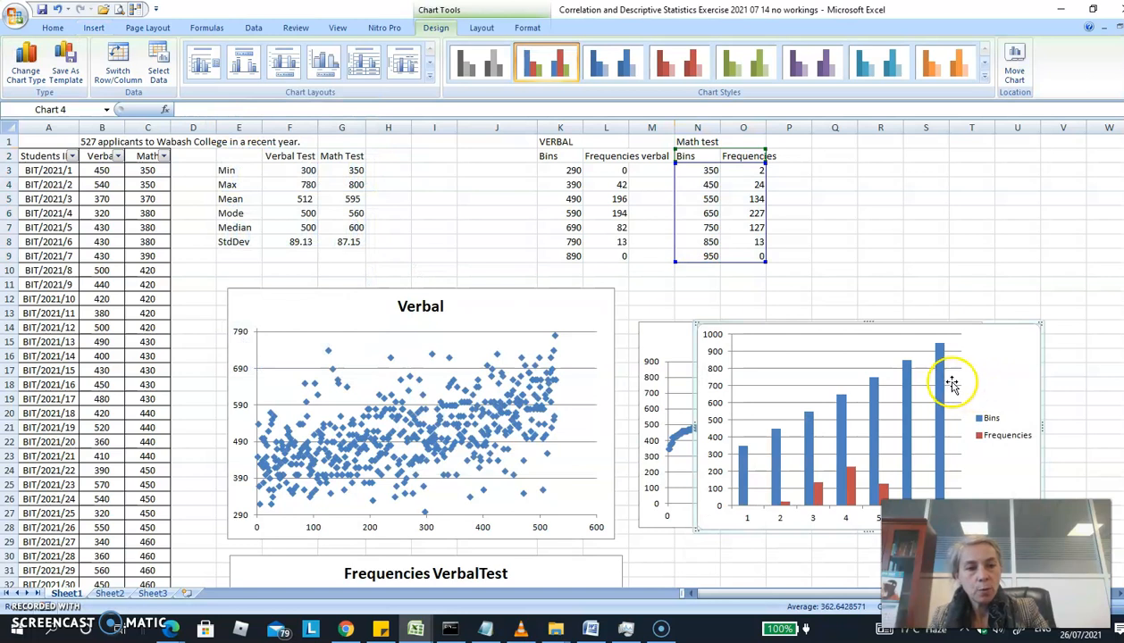
Delete the Bins series and the legend from the new Math column chart, moving the chart up slightly.
click(939, 376)
key(Delete)
drag(957, 346, 940, 302)
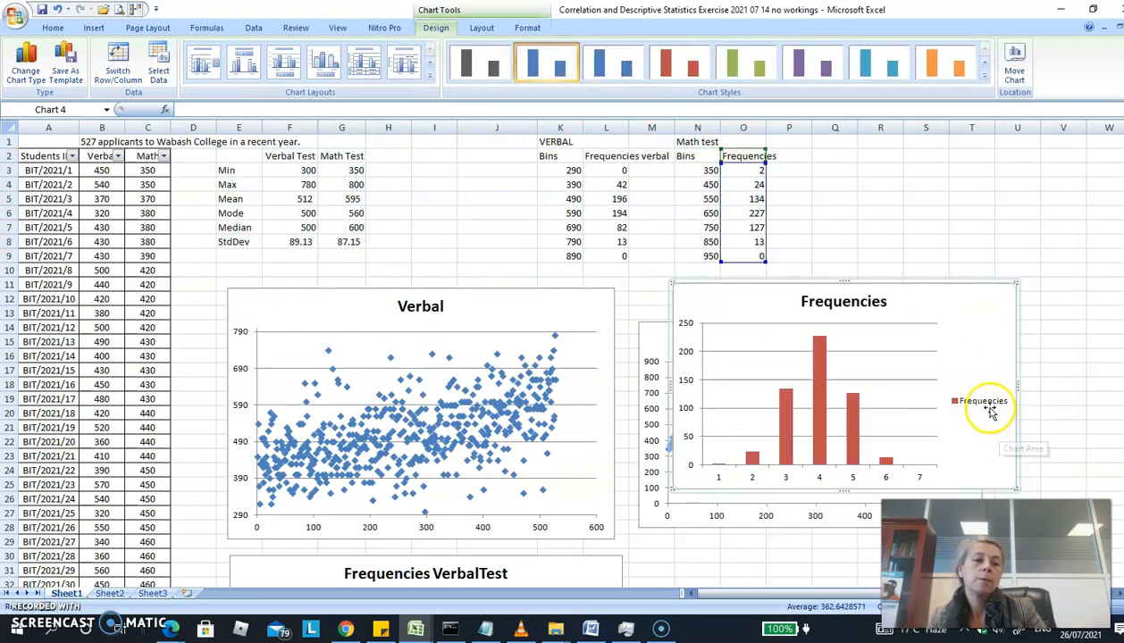
click(985, 406)
key(Delete)
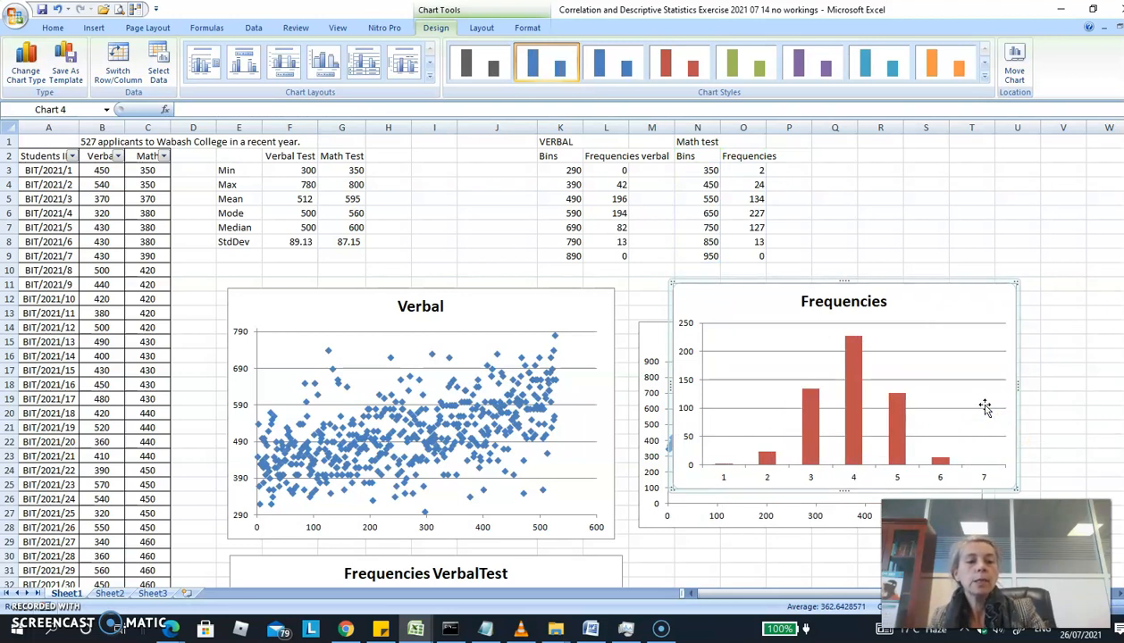
right_click(855, 393)
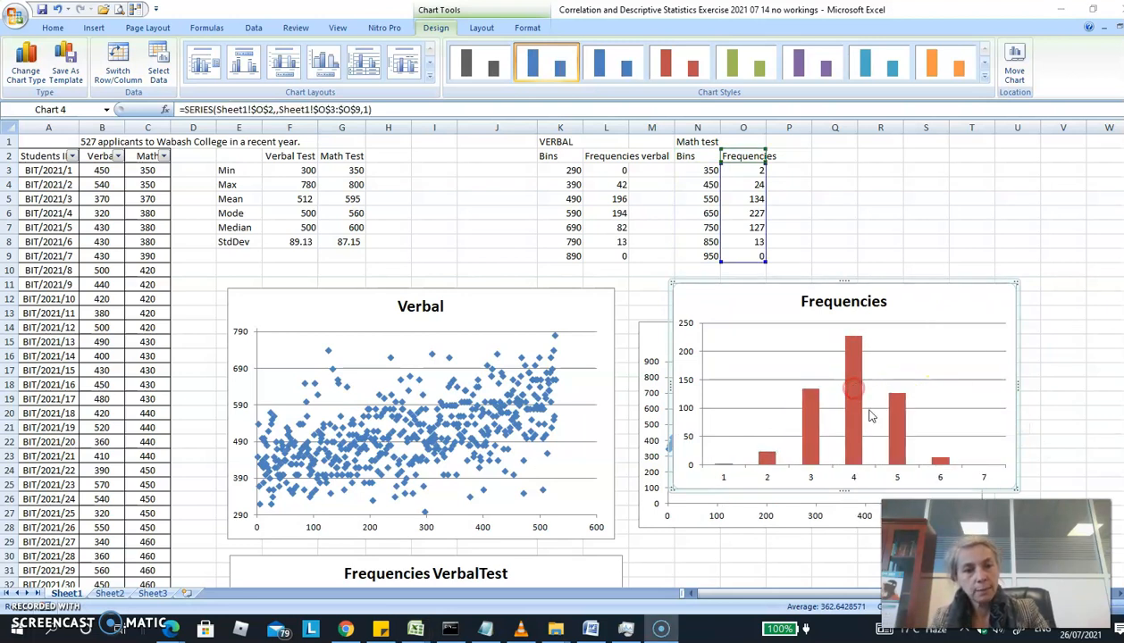
click(848, 397)
click(850, 403)
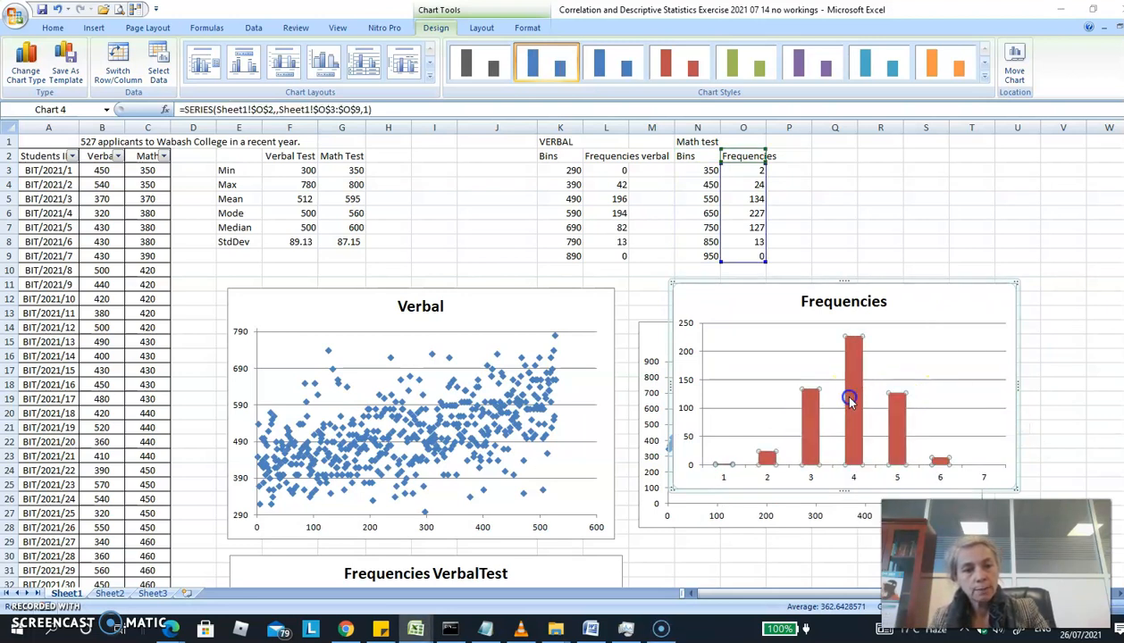
click(846, 402)
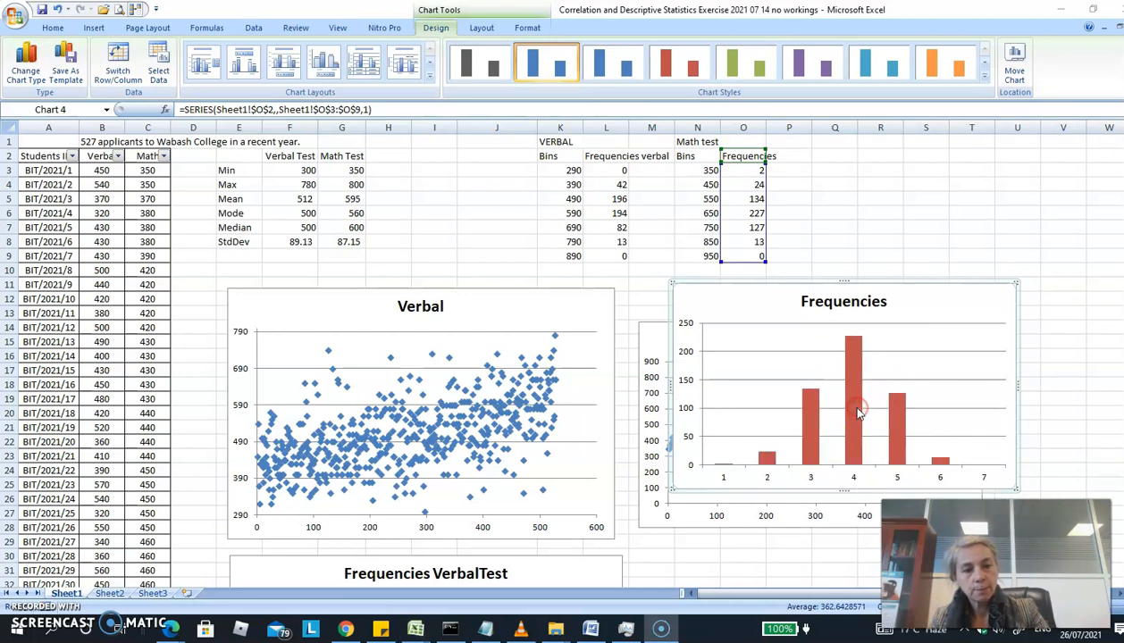
click(857, 413)
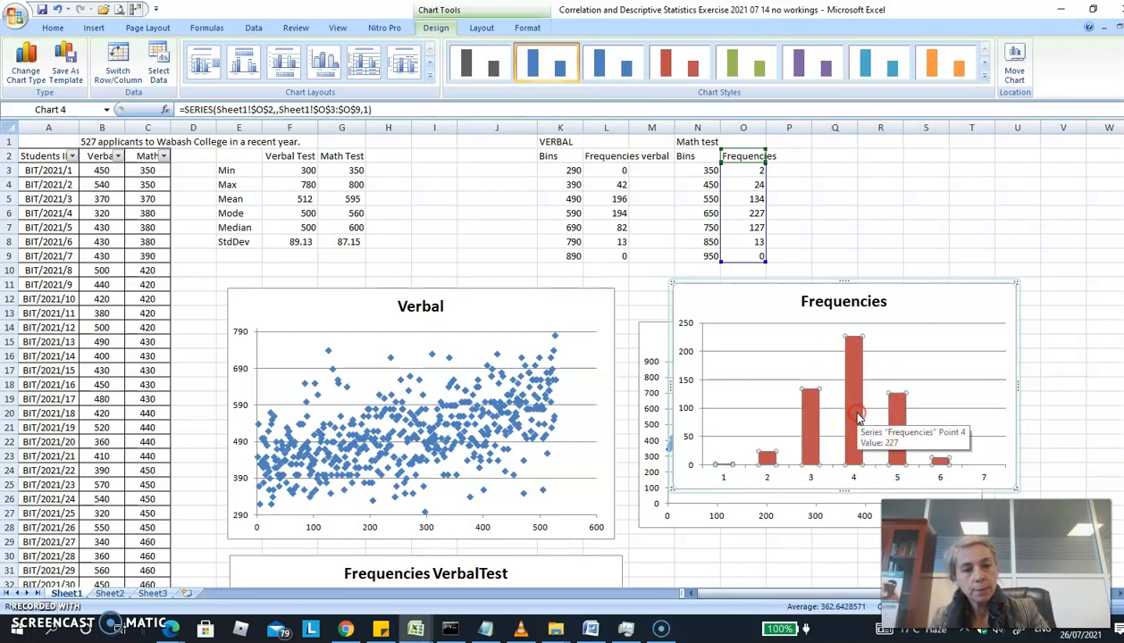
right_click(854, 362)
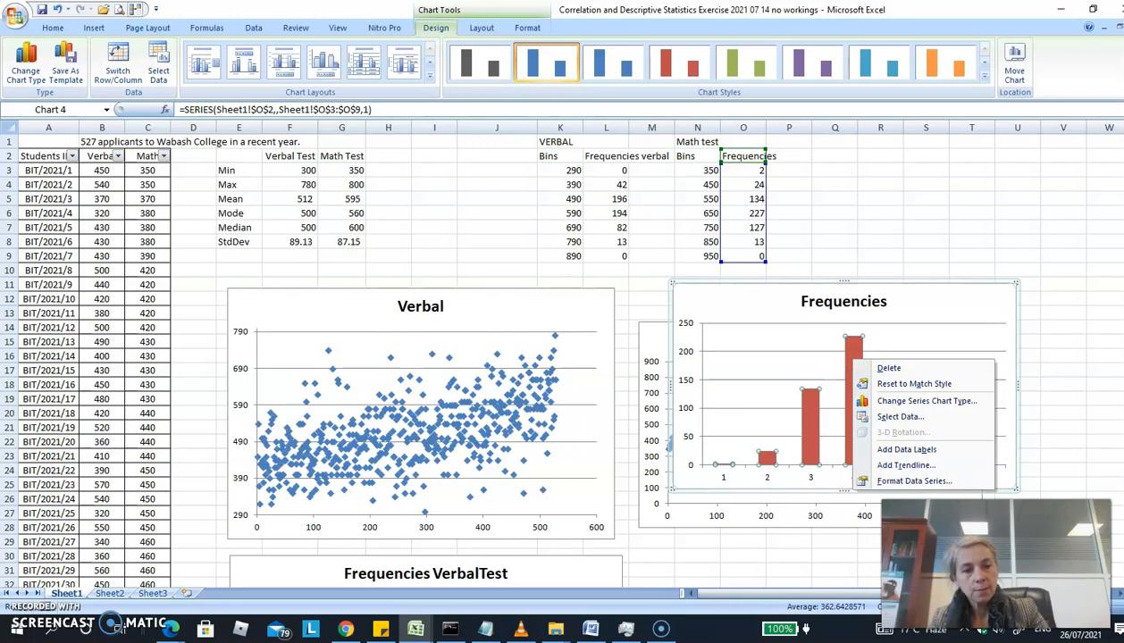
click(906, 465)
click(705, 120)
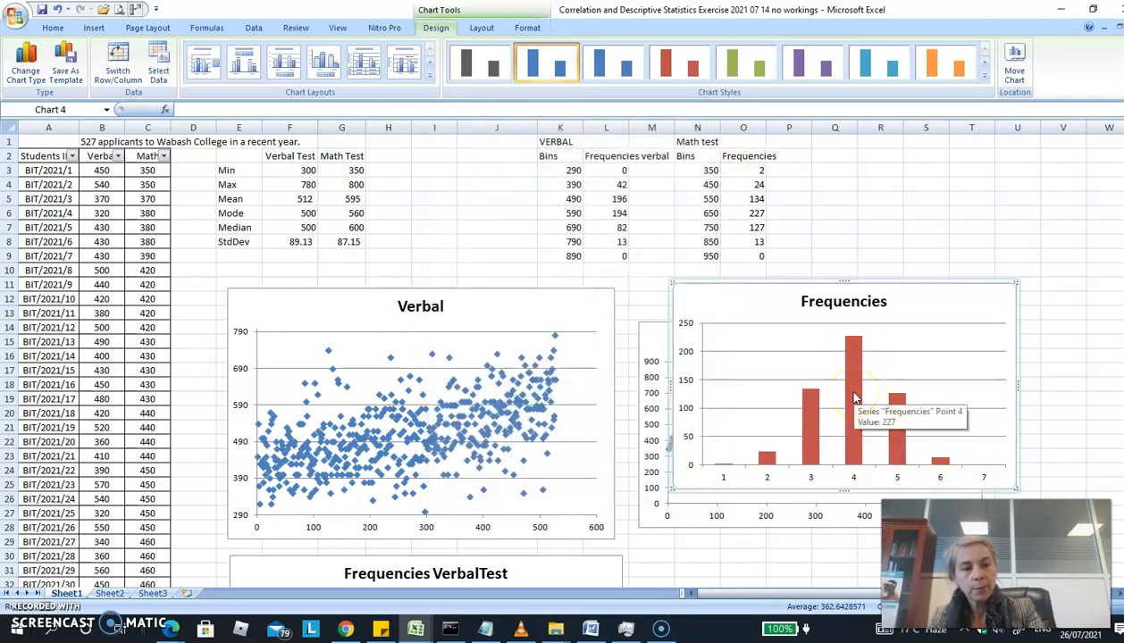
click(853, 398)
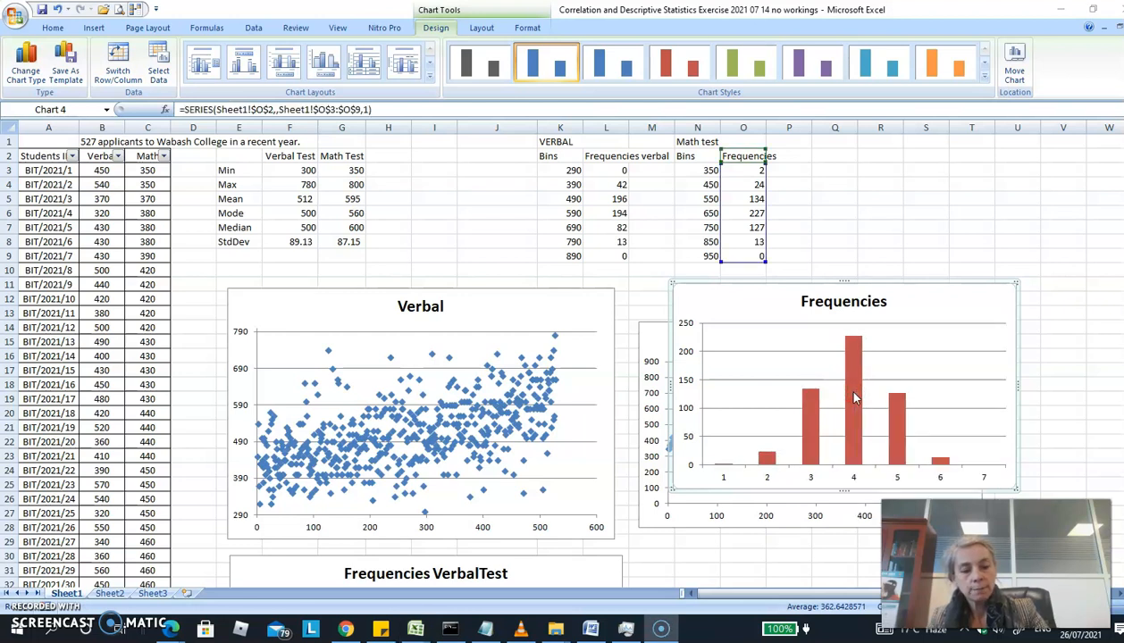
click(853, 398)
click(854, 397)
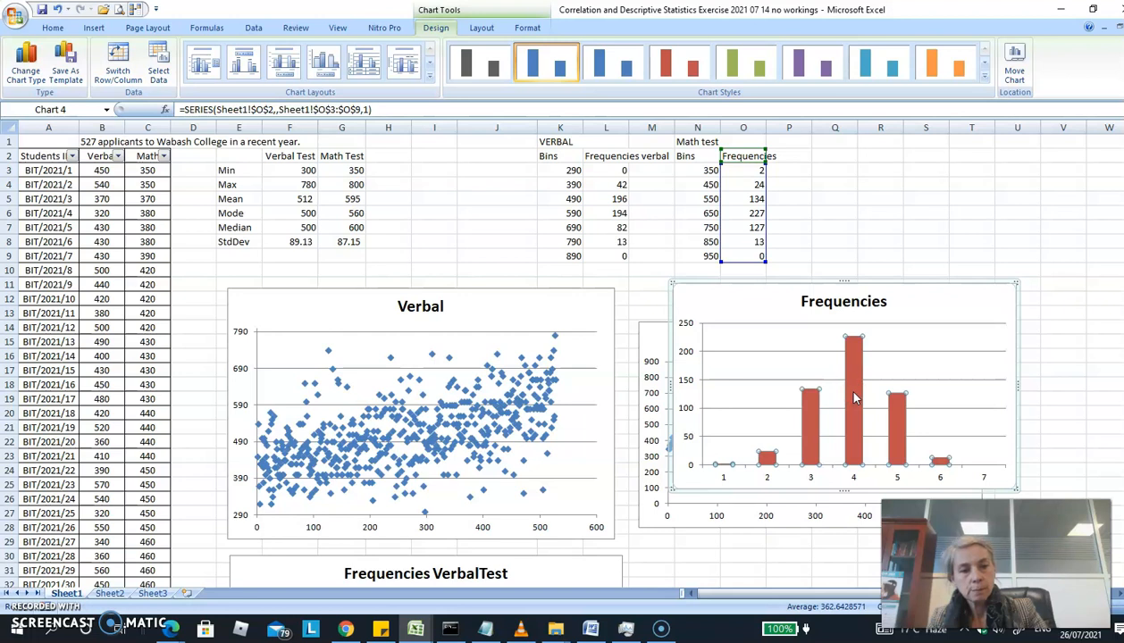
click(854, 398)
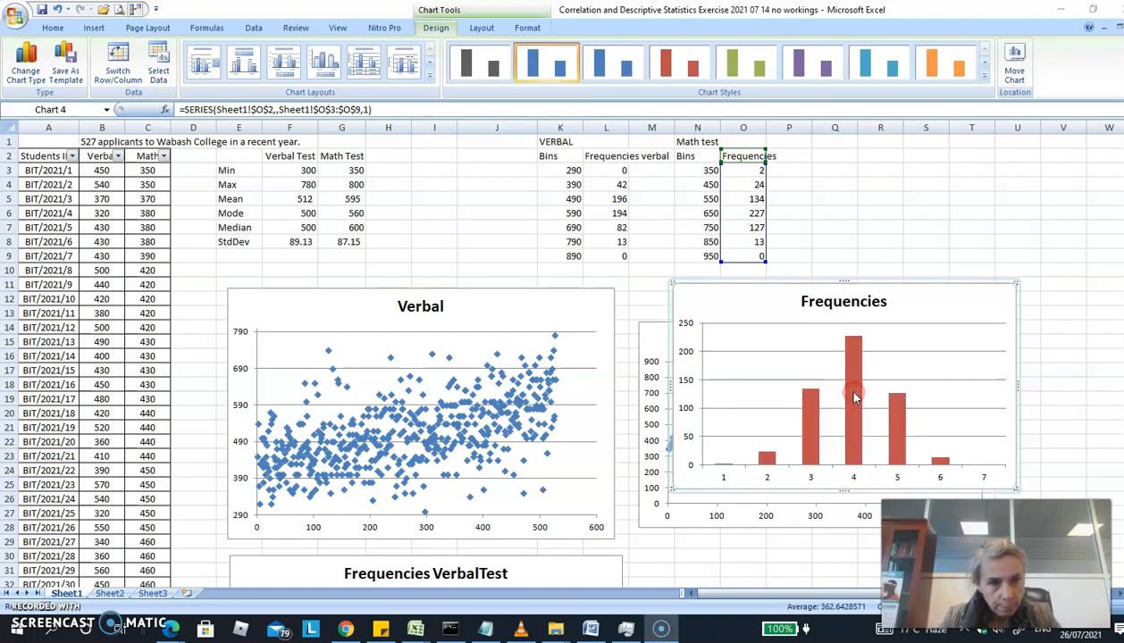
click(853, 398)
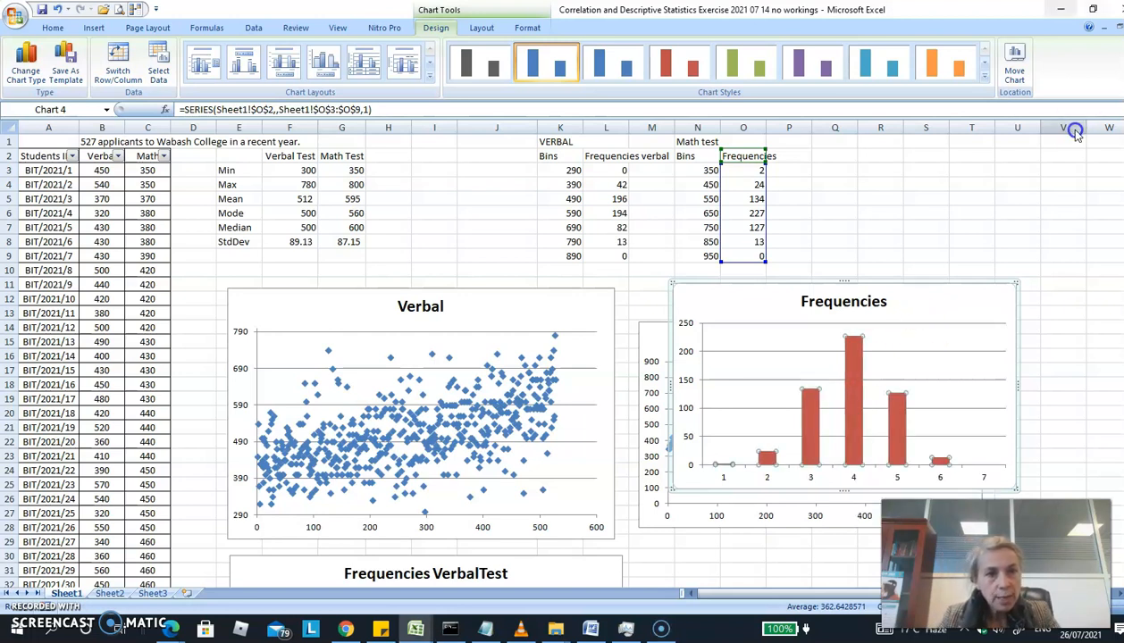
Set the Frequencies columns' gap width to 0% and reposition the histogram just below the Math frequency table.
drag(952, 288, 1047, 194)
right_click(953, 273)
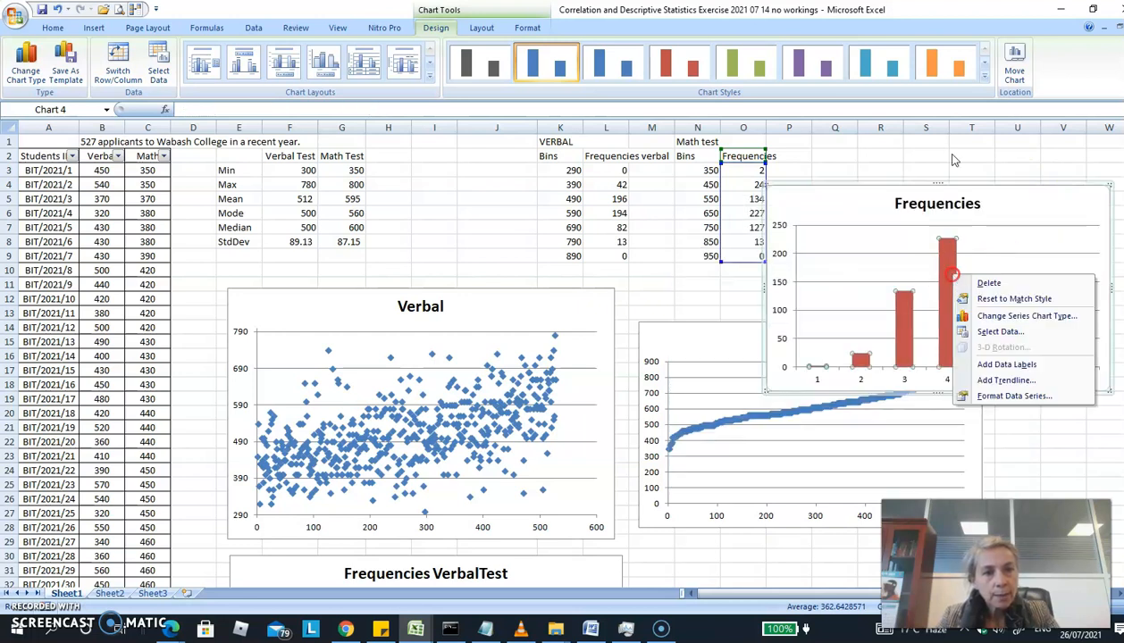
click(992, 396)
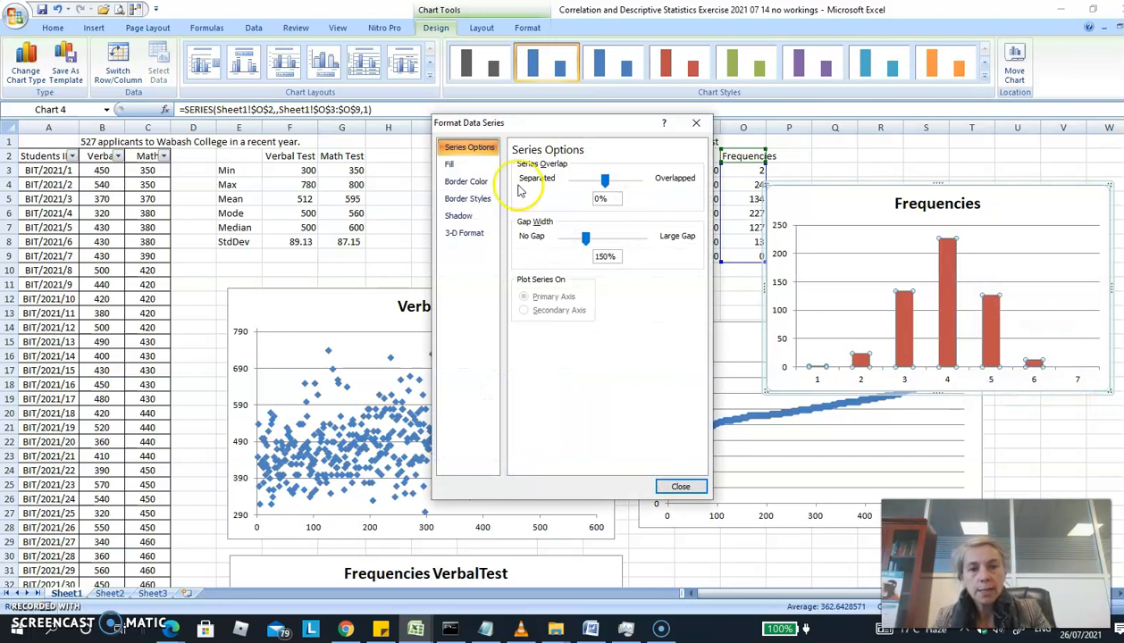
drag(585, 238, 520, 238)
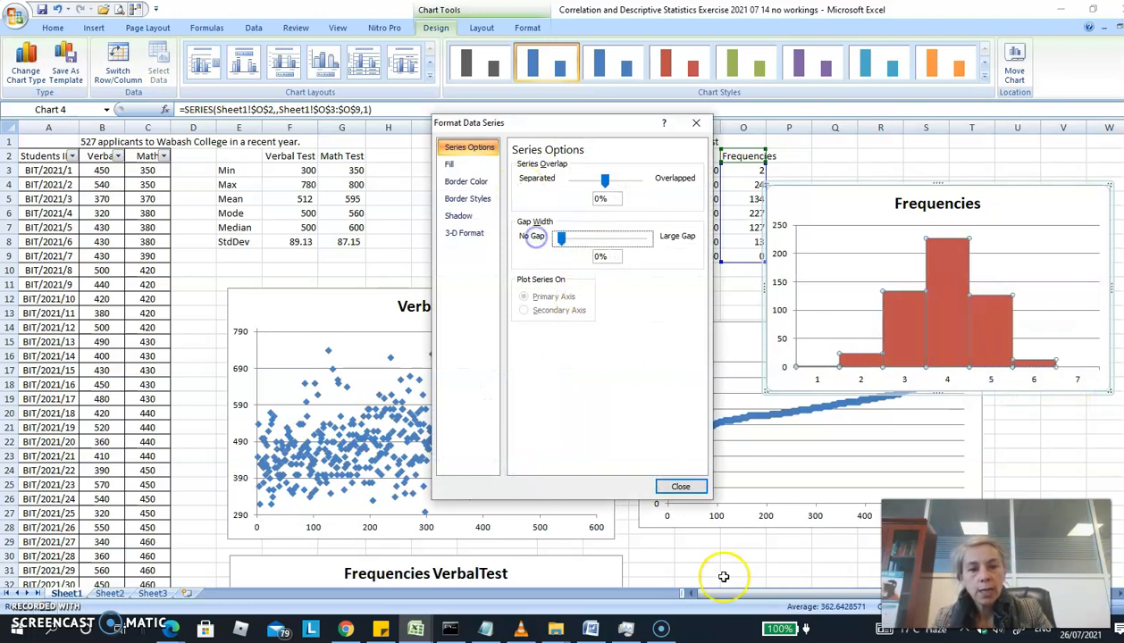
click(680, 485)
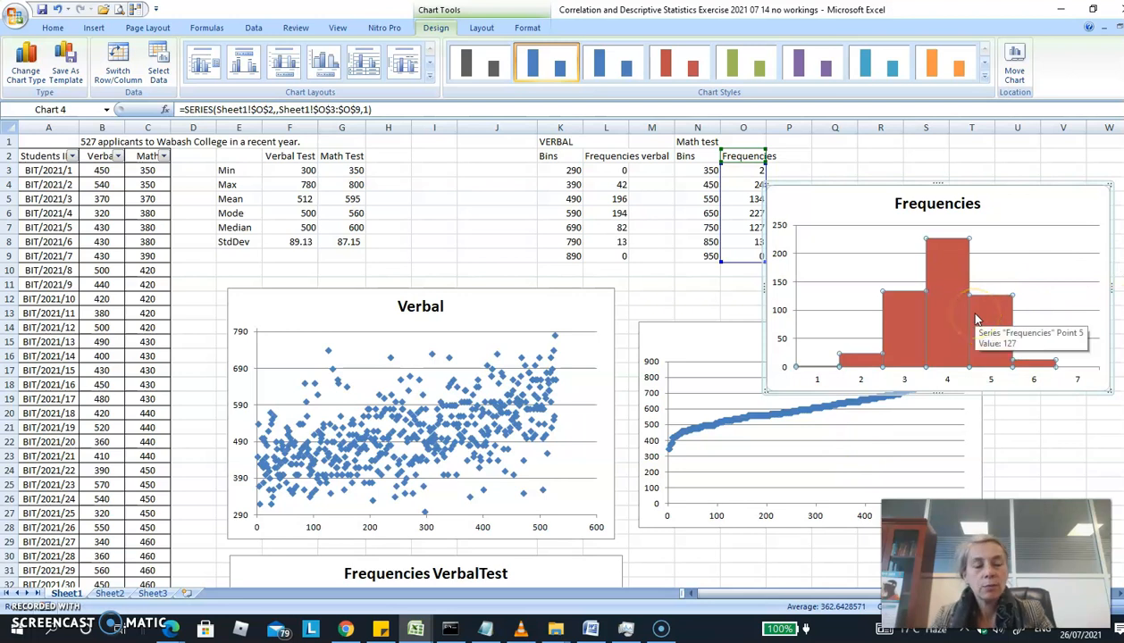
click(941, 243)
drag(1008, 205, 1001, 283)
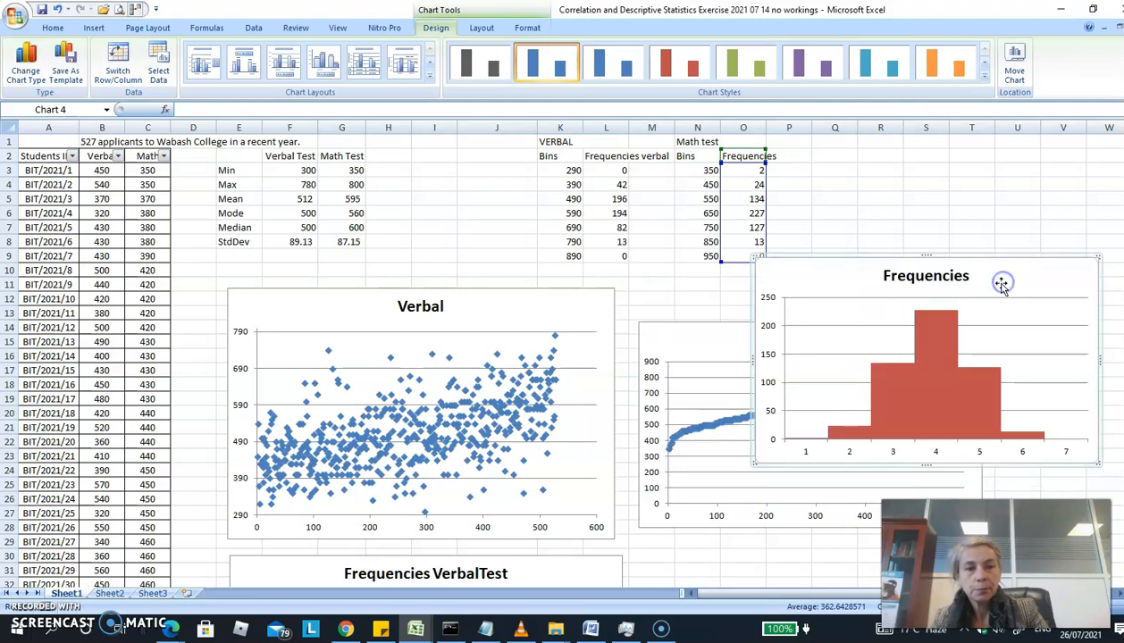
Examine the Math bins and their frequencies, especially the 650 bin, against the histogram.
click(753, 215)
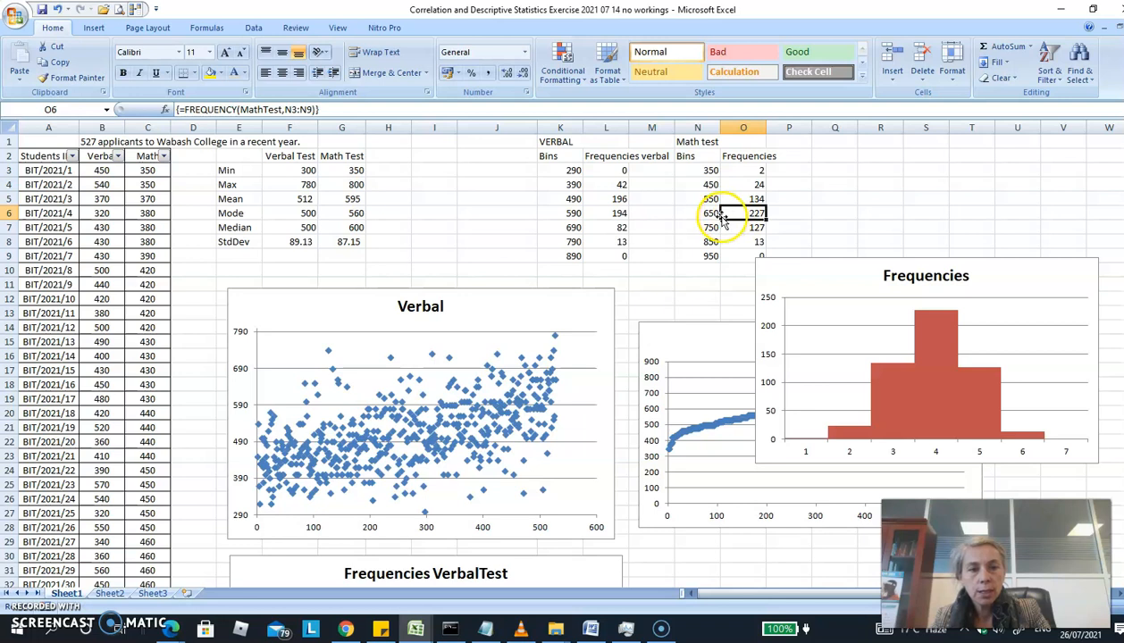
click(711, 173)
key(Down)
key(Down)
key(Down)
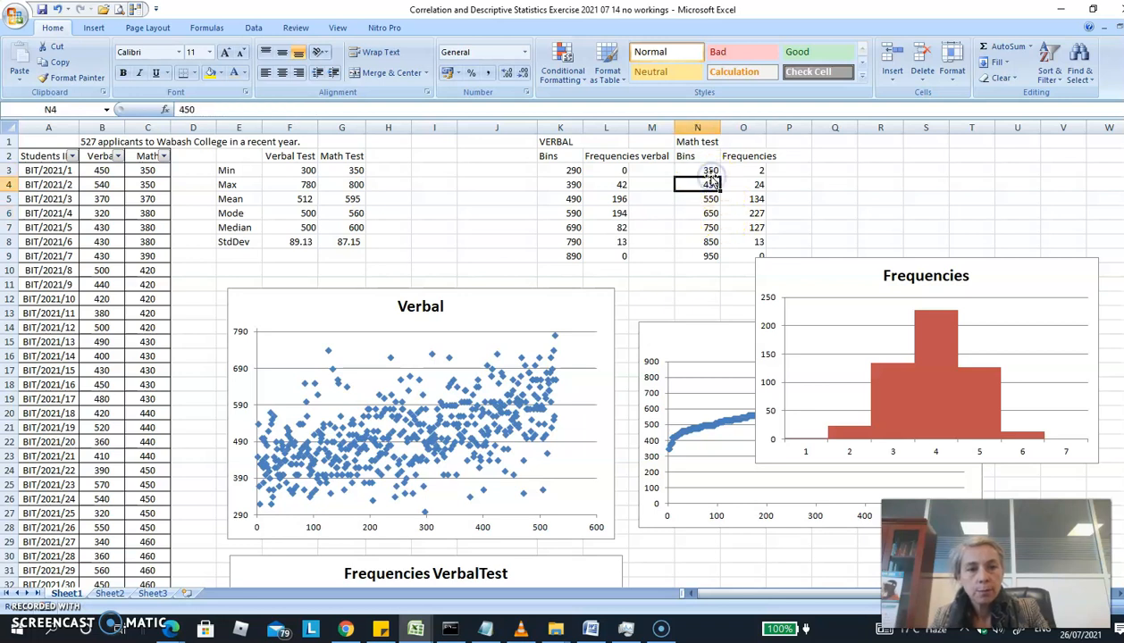
click(751, 213)
click(711, 211)
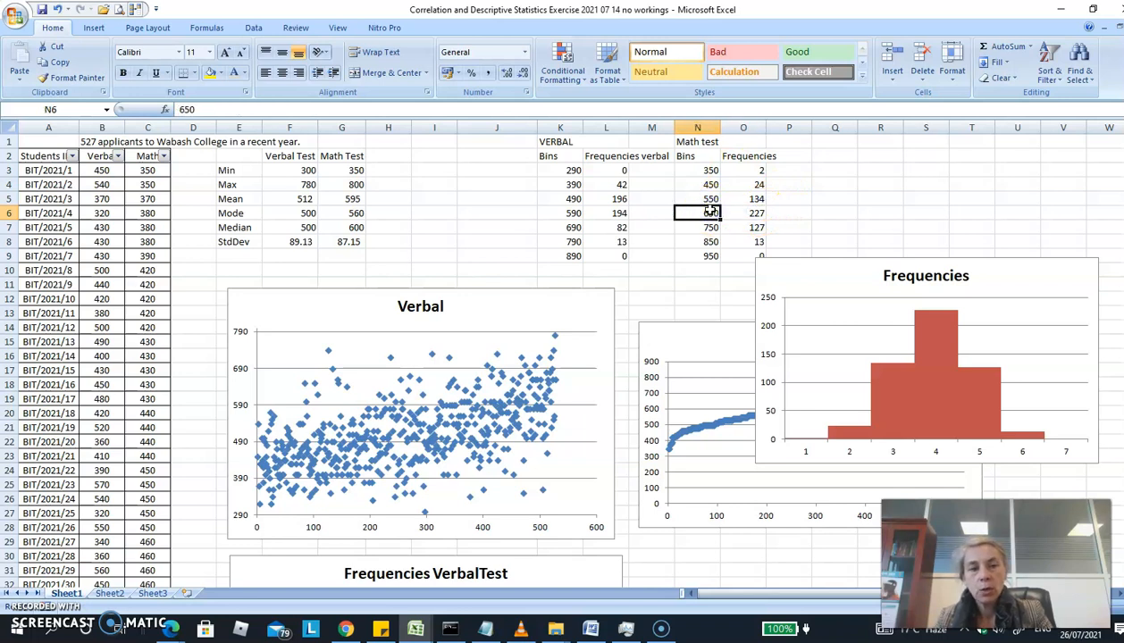